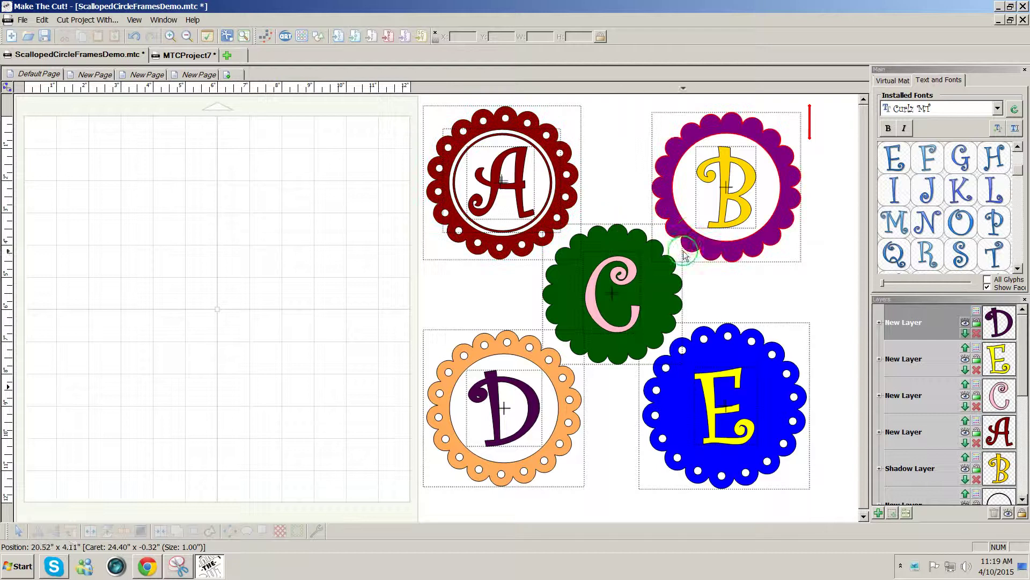
Select the green C, blue E and purple B frames, then clear the selection.
{"action": "left_click", "coordinate": [652, 292]}
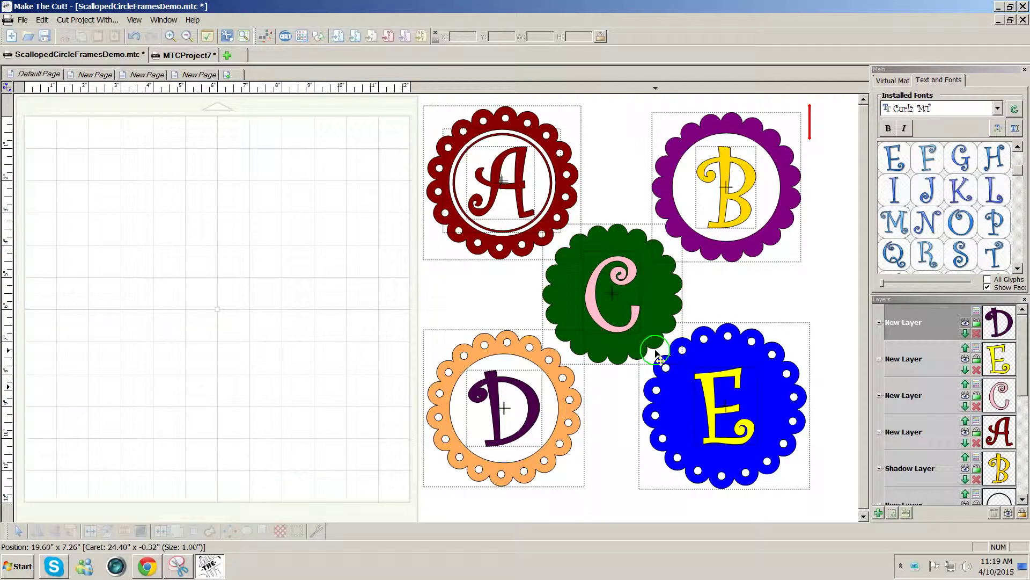
{"action": "left_click", "coordinate": [668, 386]}
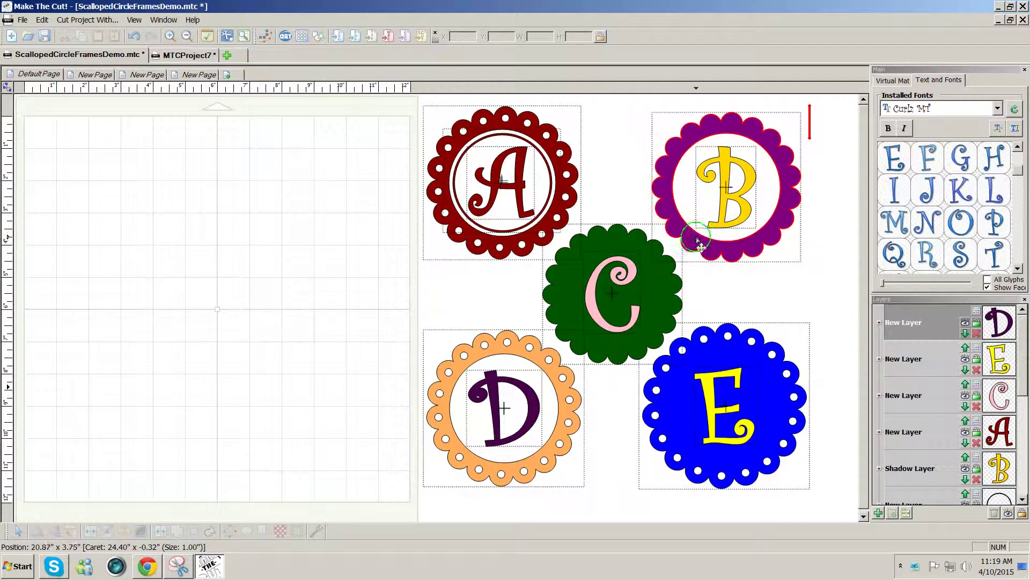
{"action": "left_click", "coordinate": [662, 240]}
{"action": "left_click", "coordinate": [328, 248]}
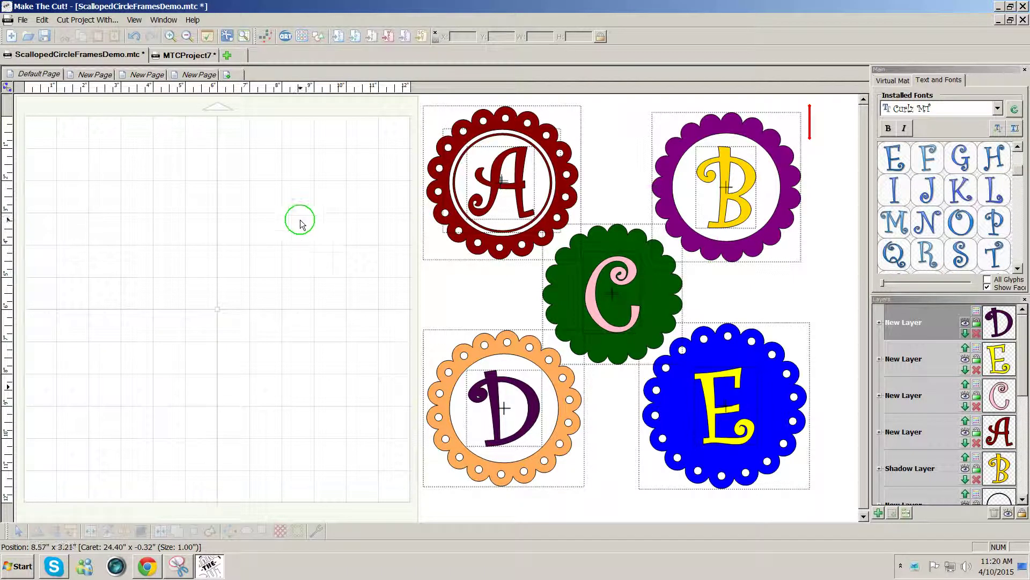
Add a 1-inch generic circle from Basic Shapes and place it near the top of the mat.
{"action": "left_click", "coordinate": [315, 40]}
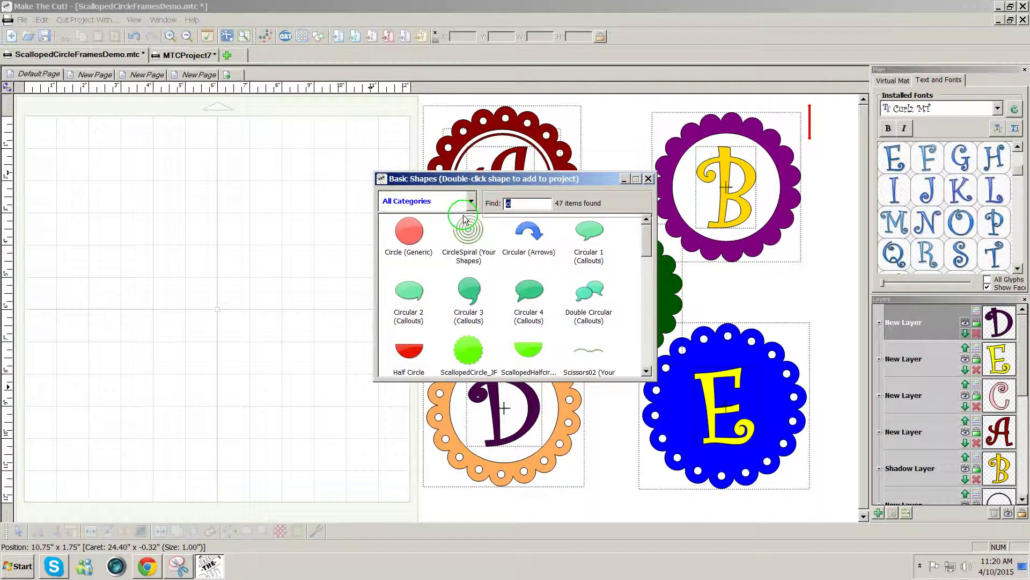
{"action": "left_click", "coordinate": [411, 237]}
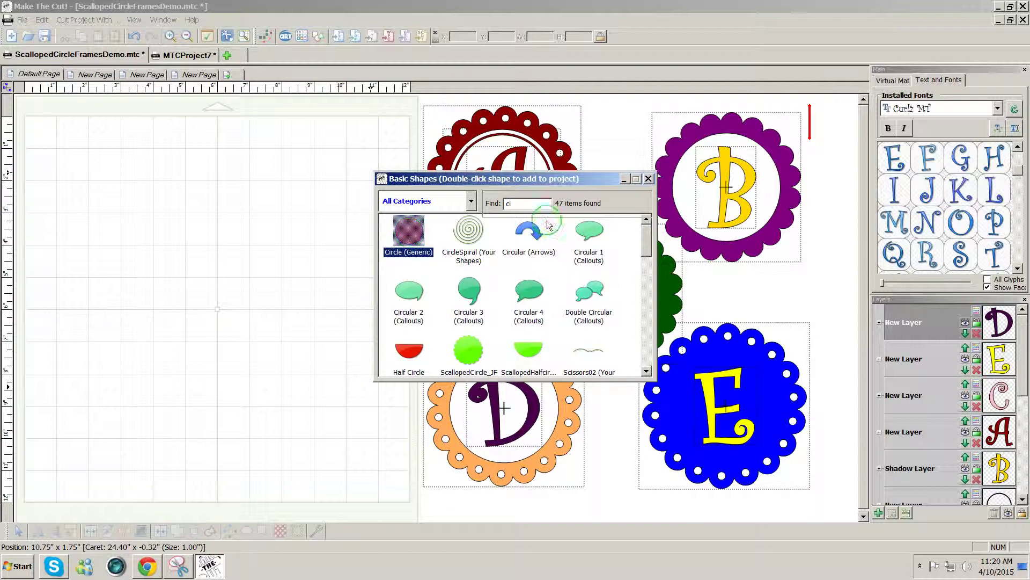
{"action": "left_click", "coordinate": [648, 179]}
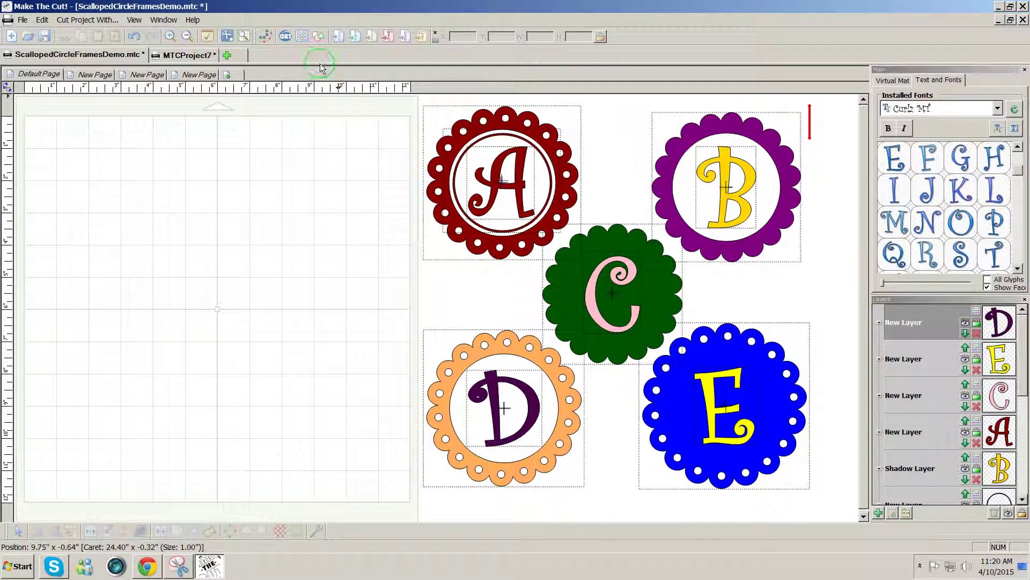
{"action": "left_click", "coordinate": [319, 37]}
{"action": "left_click", "coordinate": [495, 217]}
{"action": "left_click", "coordinate": [418, 236]}
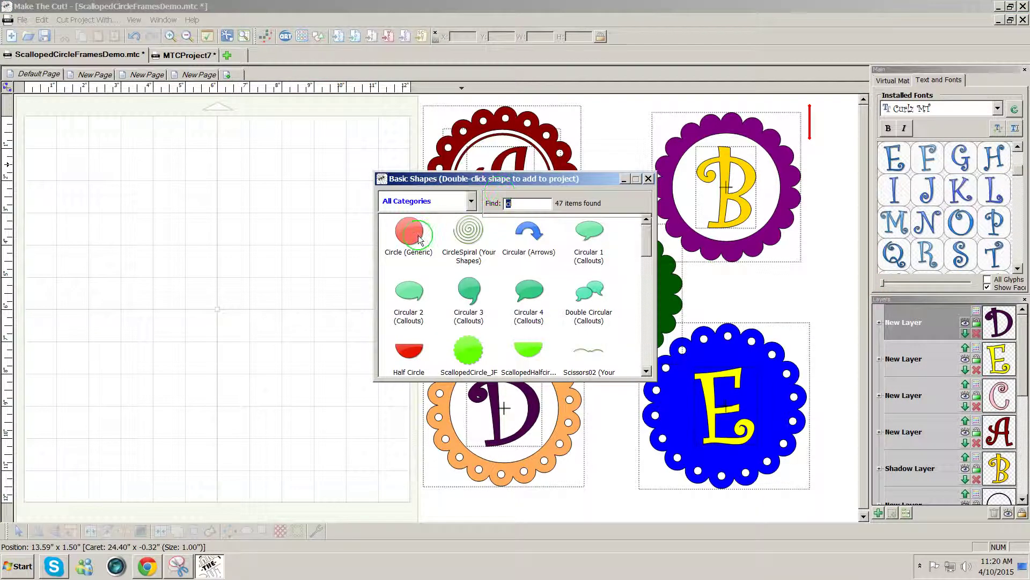
{"action": "double_click", "coordinate": [419, 236]}
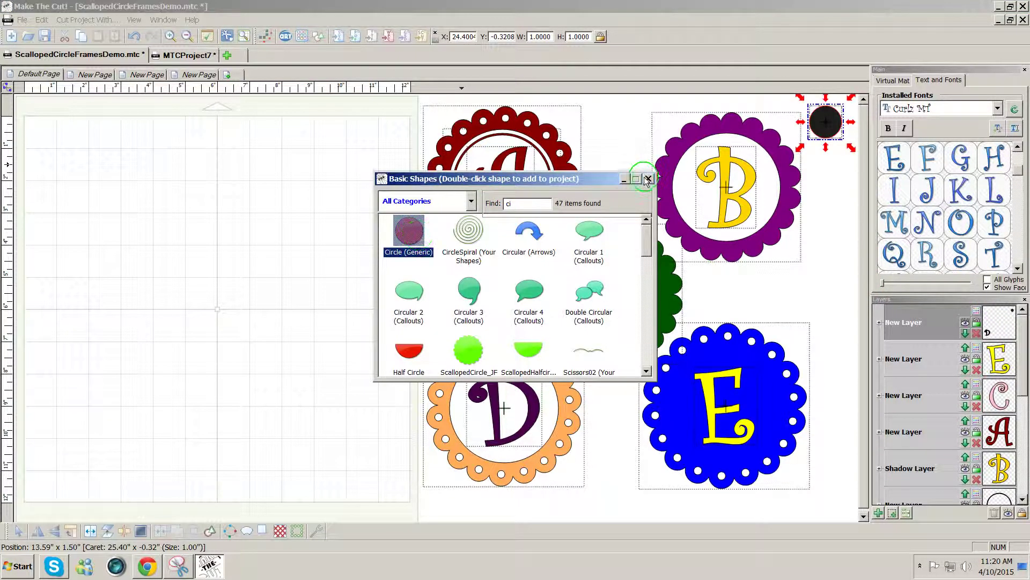
{"action": "left_click", "coordinate": [648, 178]}
{"action": "left_click_drag", "start_coordinate": [818, 128], "coordinate": [157, 183]}
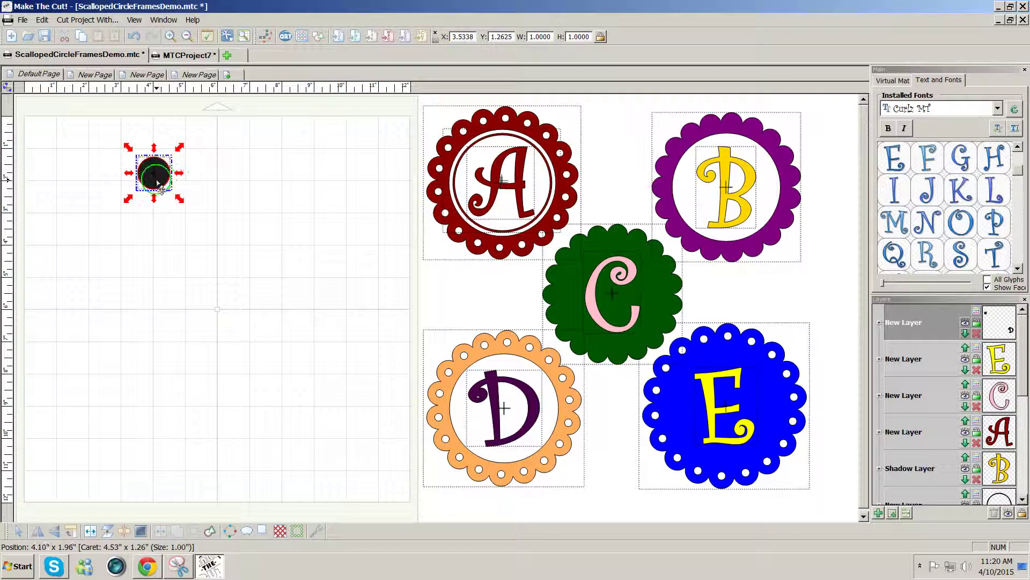
Duplicate the small circle, resize the copy to 5 inches, and move it left below the original.
{"action": "left_click_drag", "start_coordinate": [160, 186], "coordinate": [172, 225]}
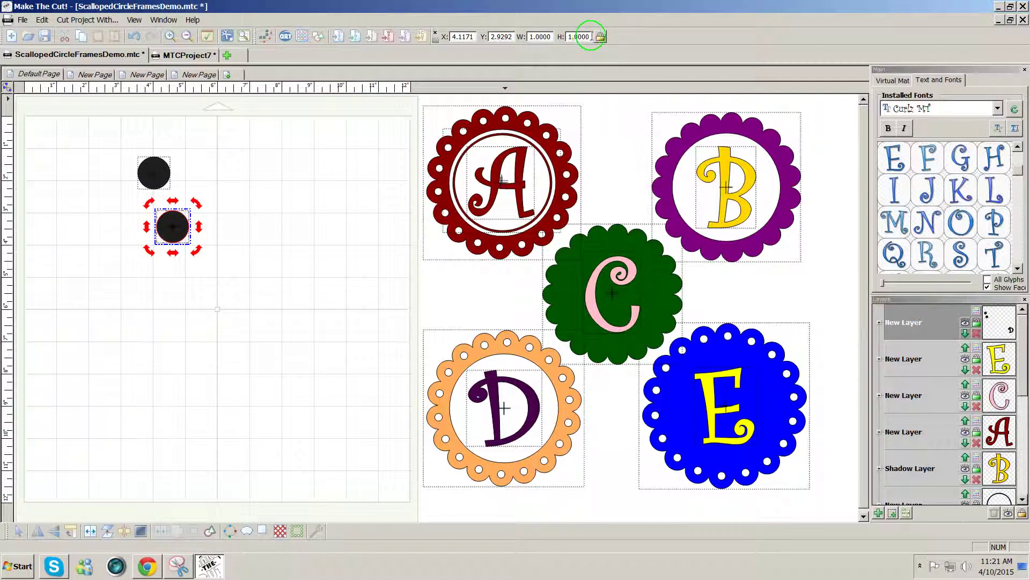
{"action": "double_click", "coordinate": [583, 37]}
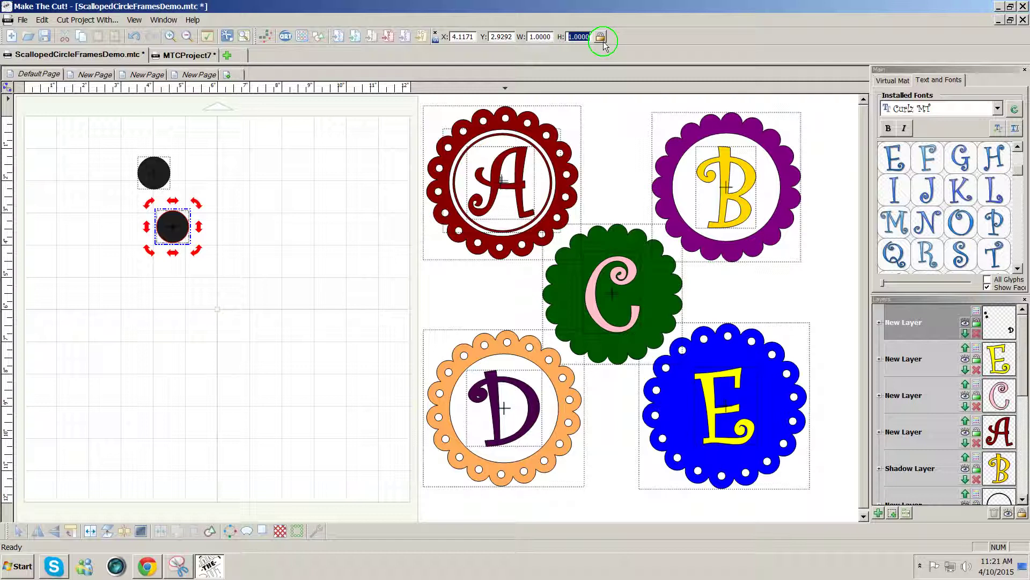
{"action": "type", "text": "5"}
{"action": "key", "text": "Return"}
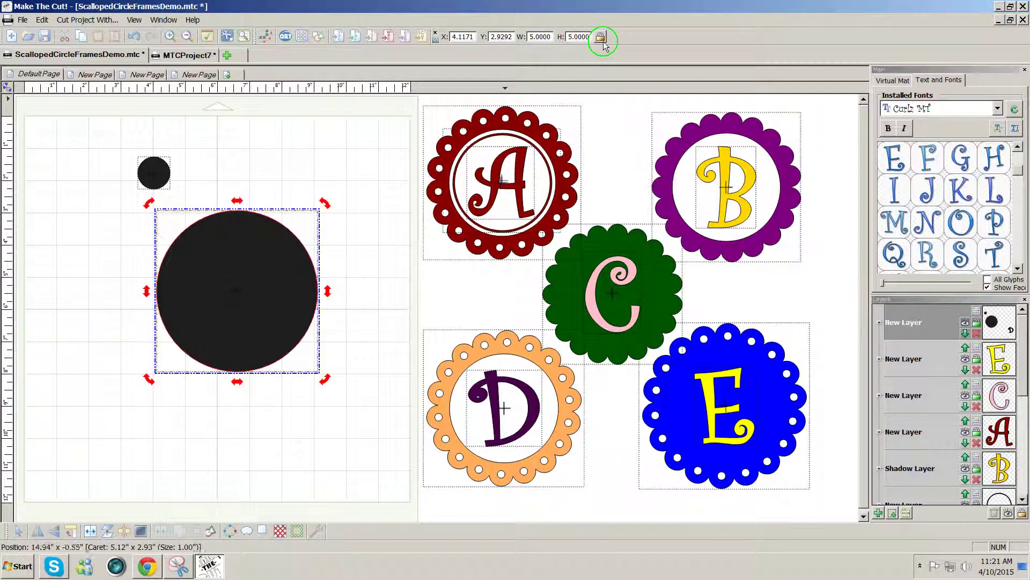
{"action": "left_click_drag", "start_coordinate": [230, 297], "coordinate": [149, 306]}
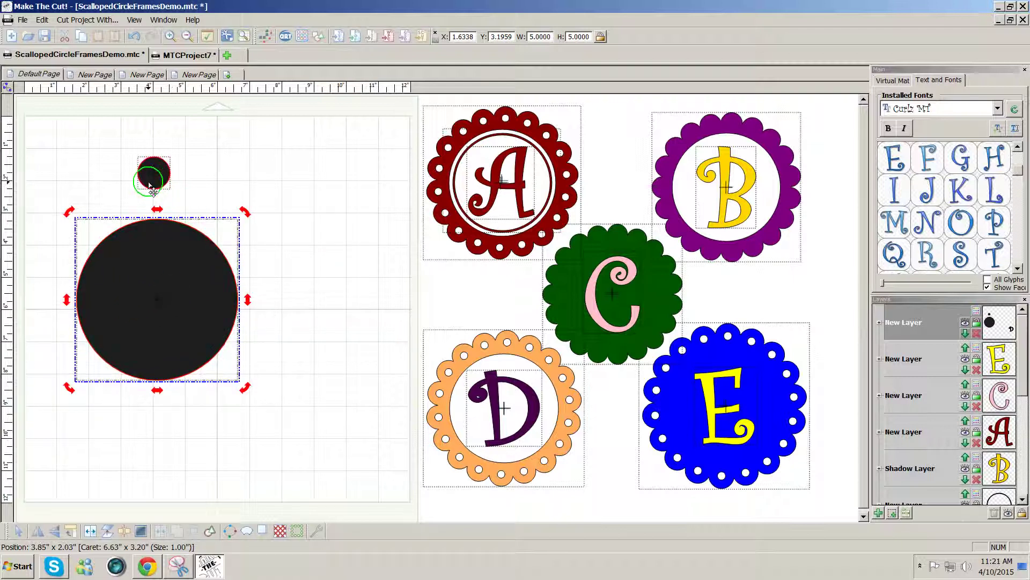
{"action": "left_click", "coordinate": [197, 172]}
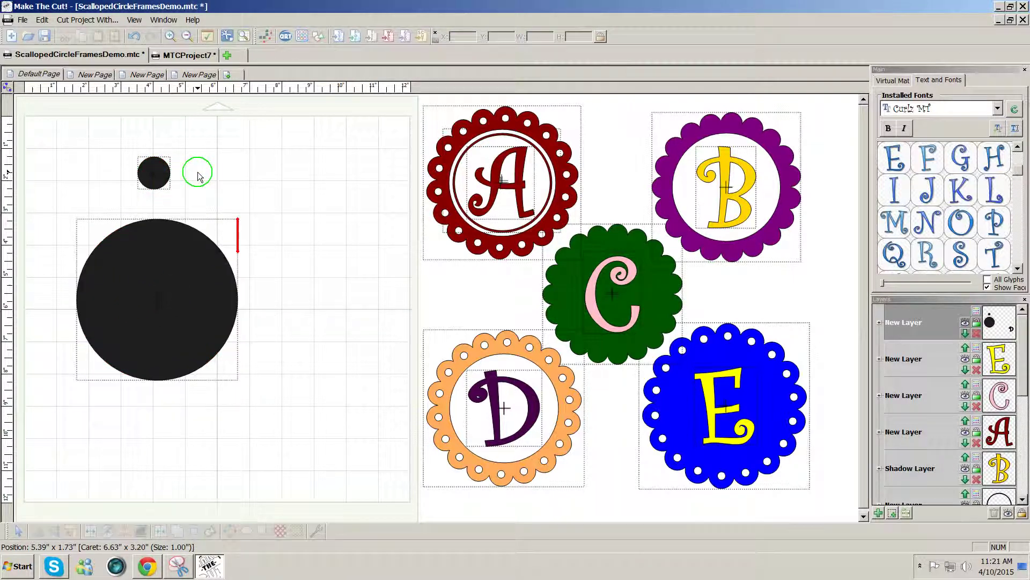
Add a generic donut found by searching 'do' and move it up beside the small circle.
{"action": "left_click", "coordinate": [319, 37]}
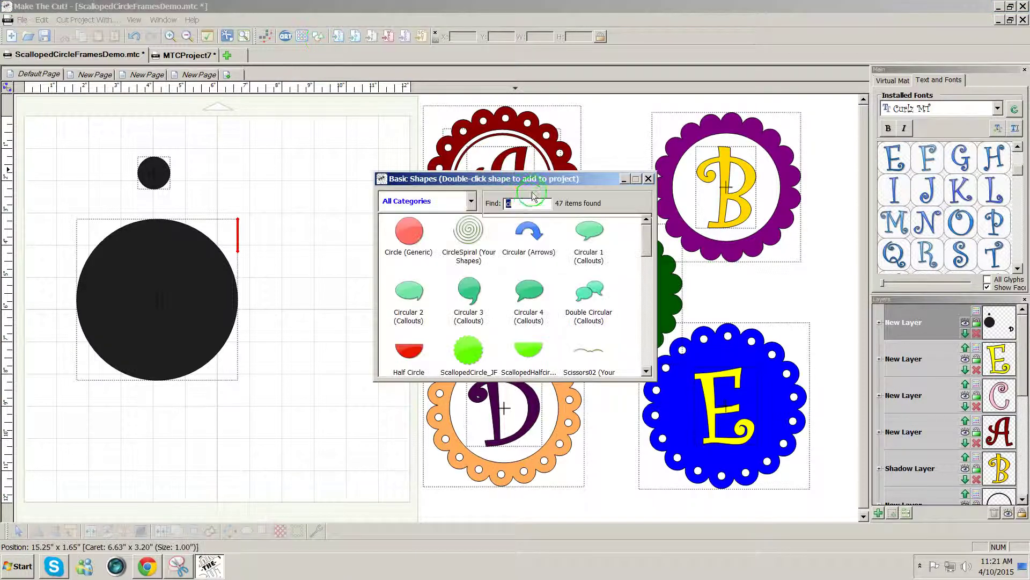
{"action": "type", "text": "do"}
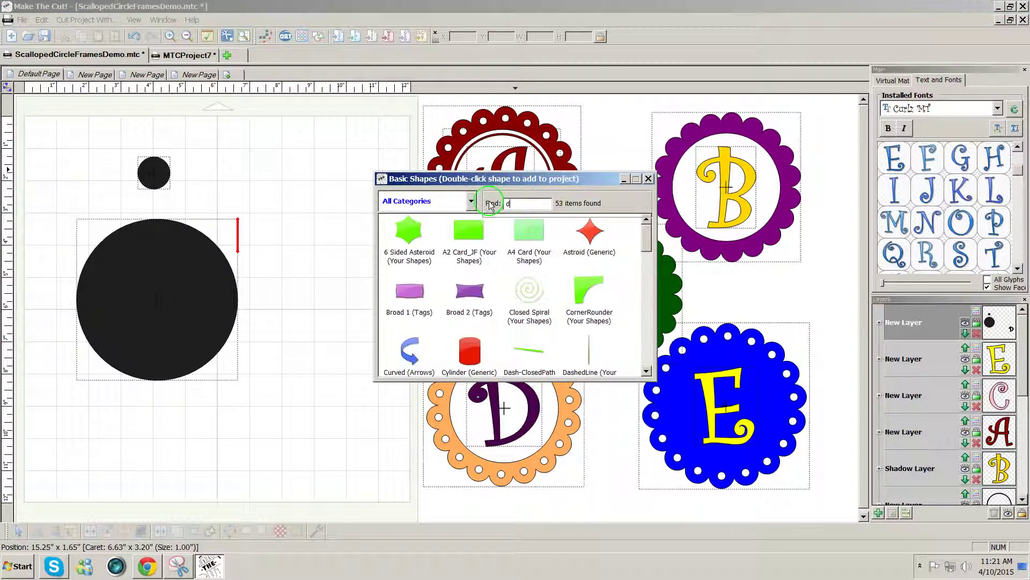
{"action": "left_click", "coordinate": [472, 241]}
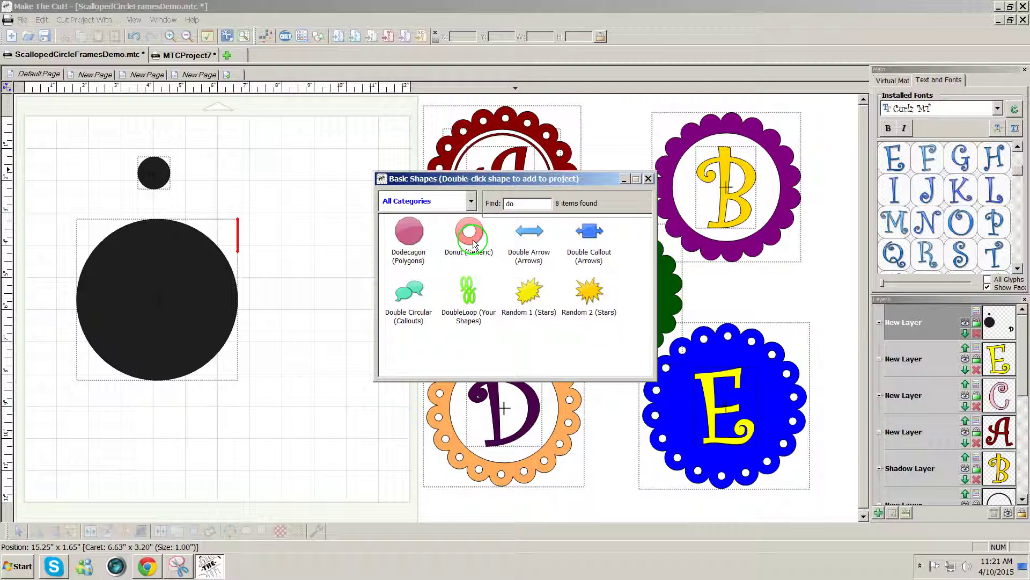
{"action": "double_click", "coordinate": [473, 239]}
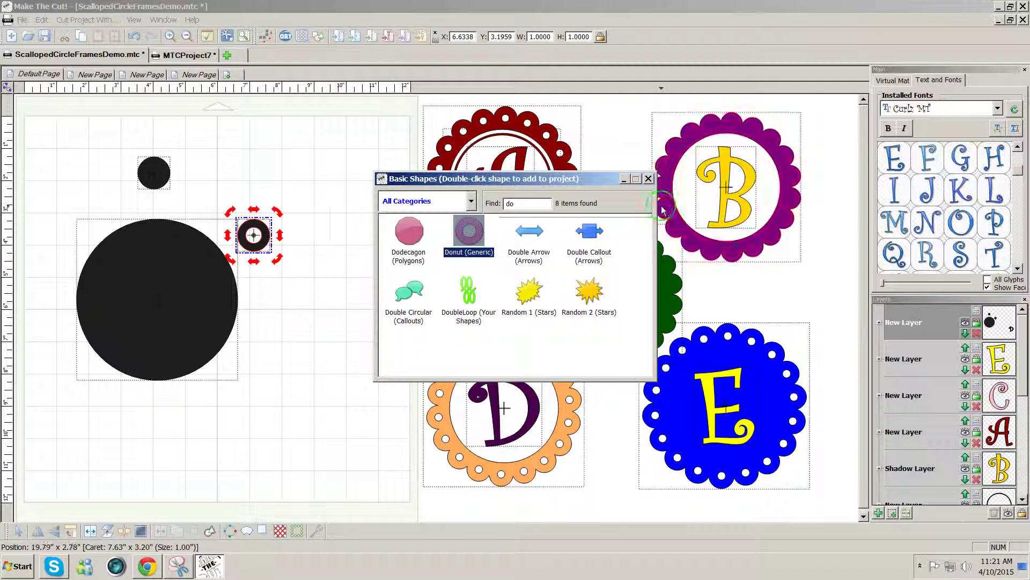
{"action": "left_click", "coordinate": [648, 178]}
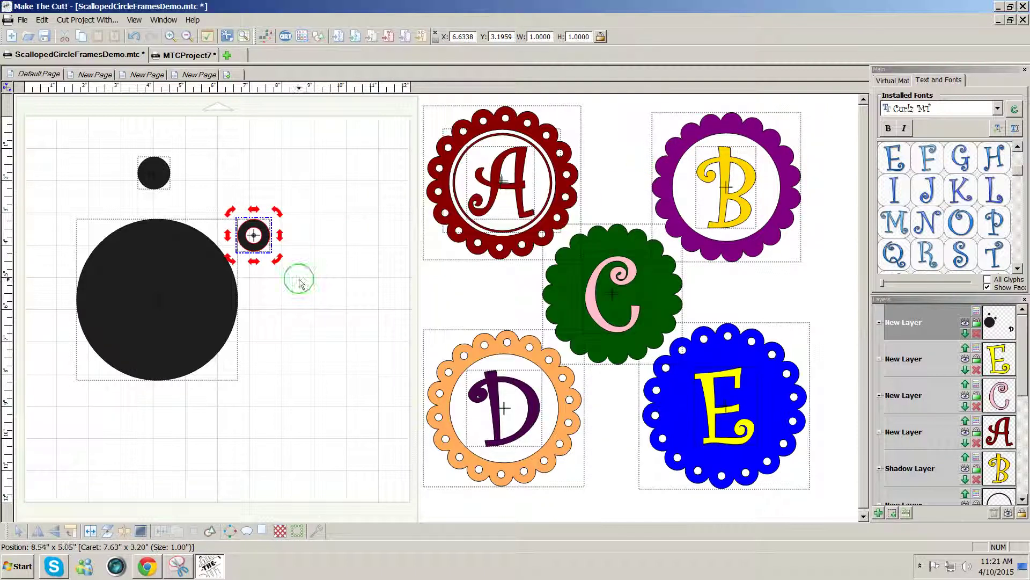
{"action": "left_click_drag", "start_coordinate": [264, 251], "coordinate": [265, 200]}
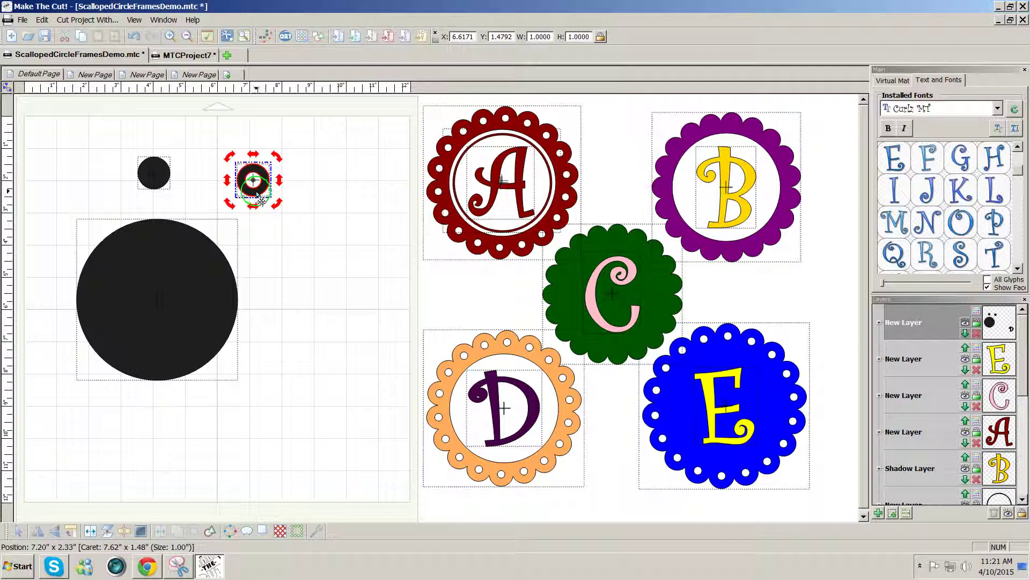
Centre the donut on the small circle, shrink it to 0.3 inches, and join both into one shape.
{"action": "left_click", "coordinate": [261, 199]}
{"action": "left_click_drag", "start_coordinate": [261, 200], "coordinate": [157, 189]}
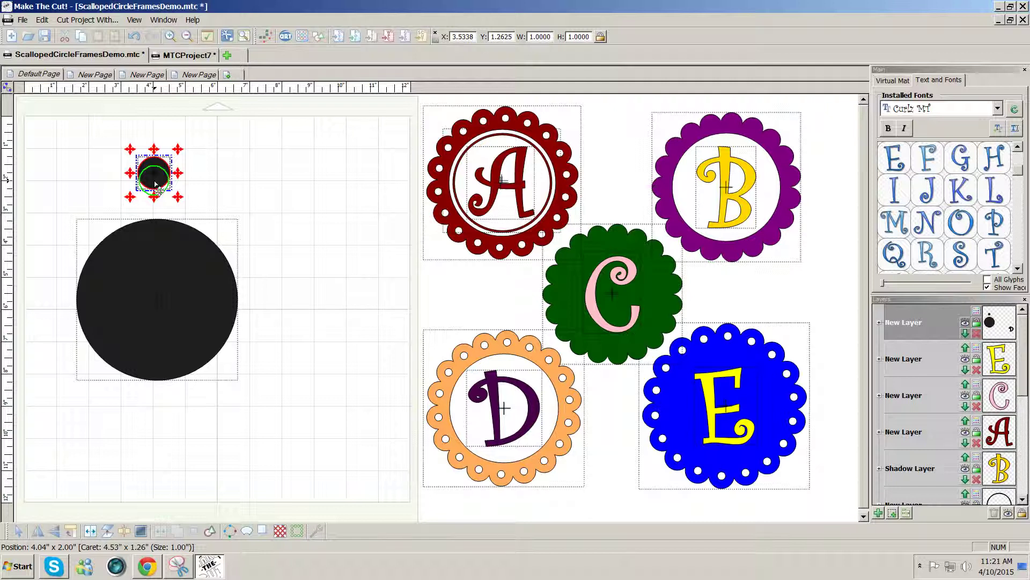
{"action": "left_click_drag", "start_coordinate": [157, 186], "coordinate": [181, 208]}
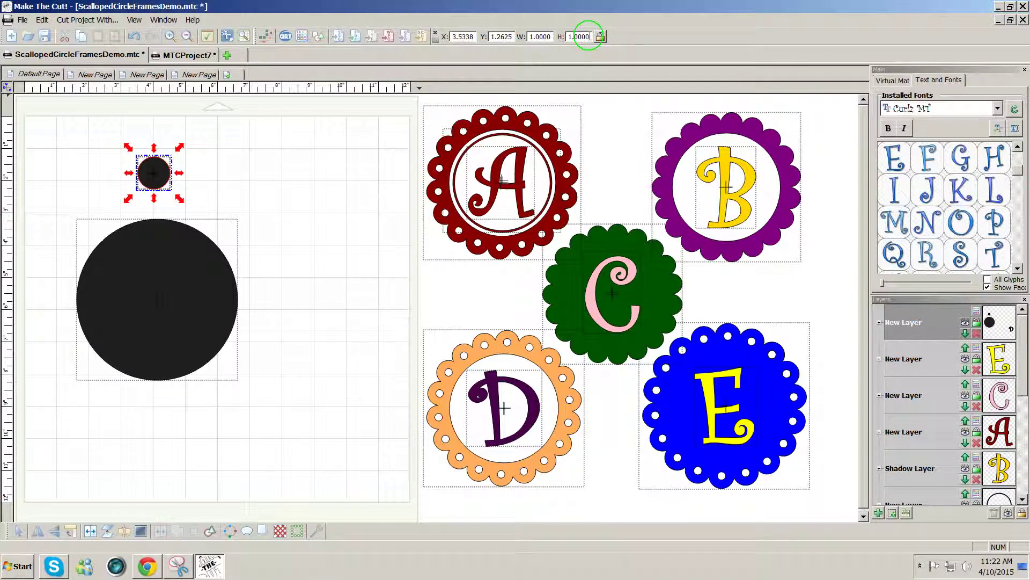
{"action": "double_click", "coordinate": [588, 37]}
{"action": "type", "text": ".3"}
{"action": "key", "text": "Return"}
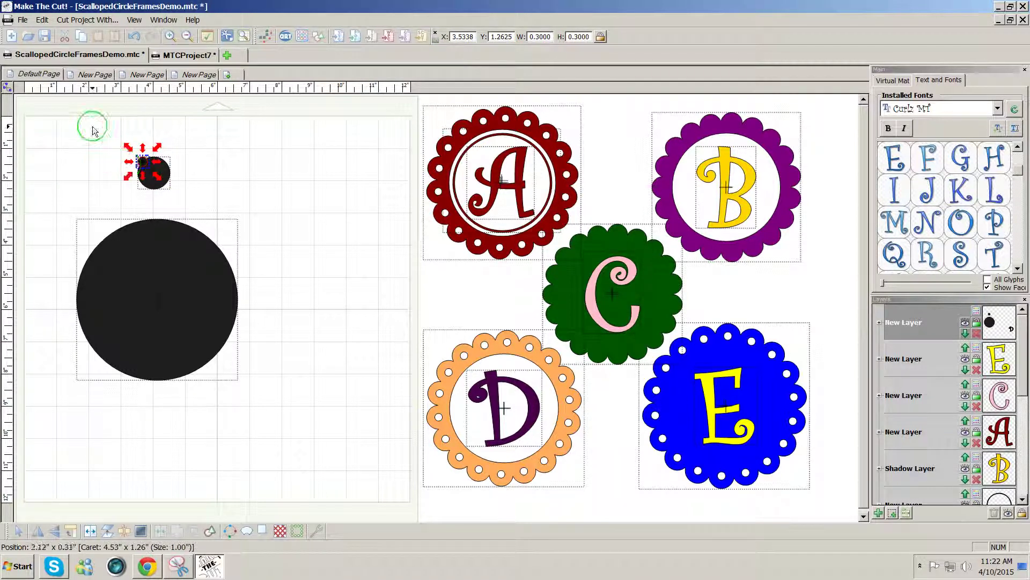
{"action": "left_click_drag", "start_coordinate": [92, 126], "coordinate": [205, 199]}
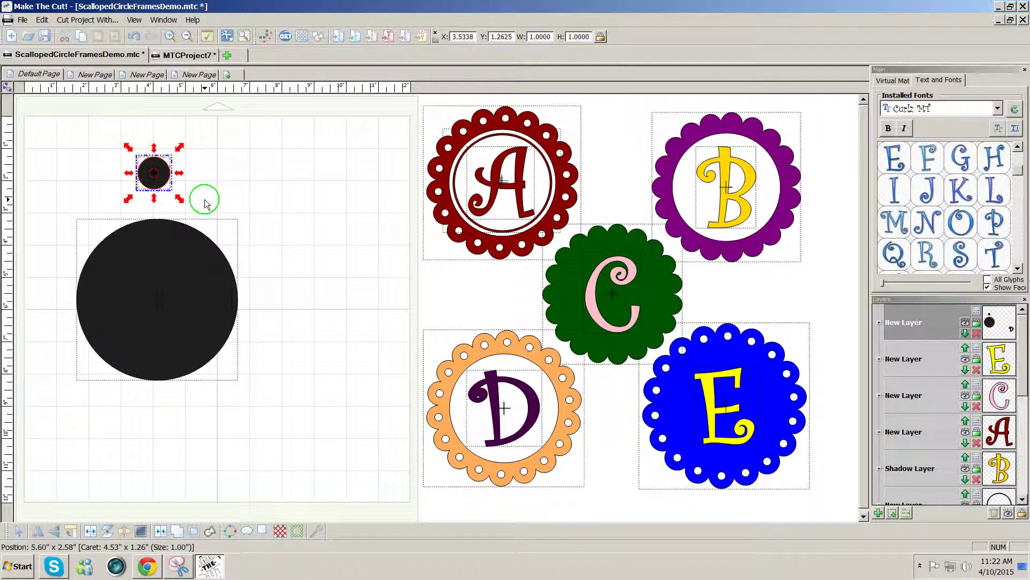
{"action": "left_click", "coordinate": [164, 535]}
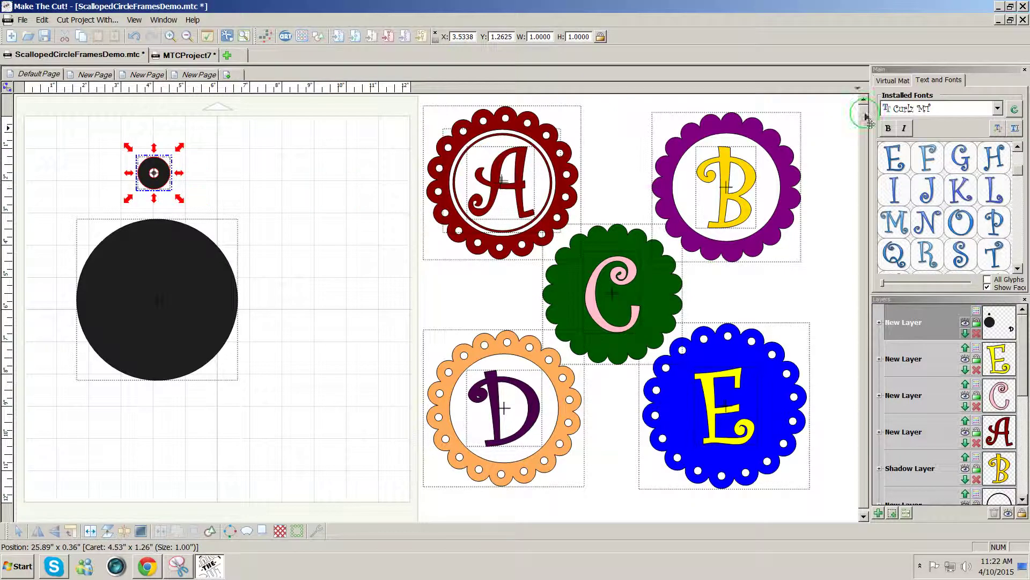
{"action": "left_click", "coordinate": [884, 82]}
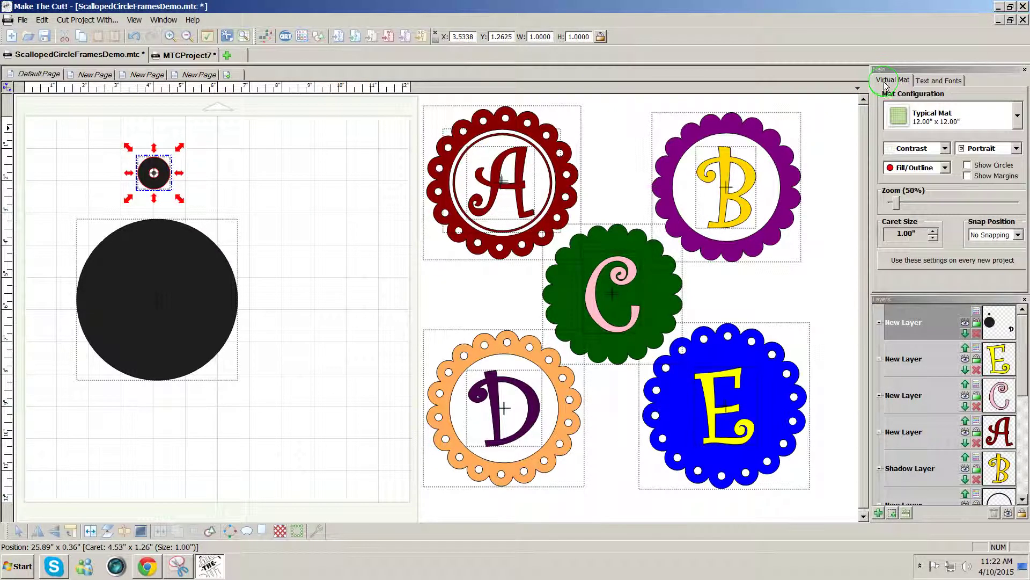
{"action": "left_click", "coordinate": [942, 151]}
{"action": "left_click", "coordinate": [937, 161]}
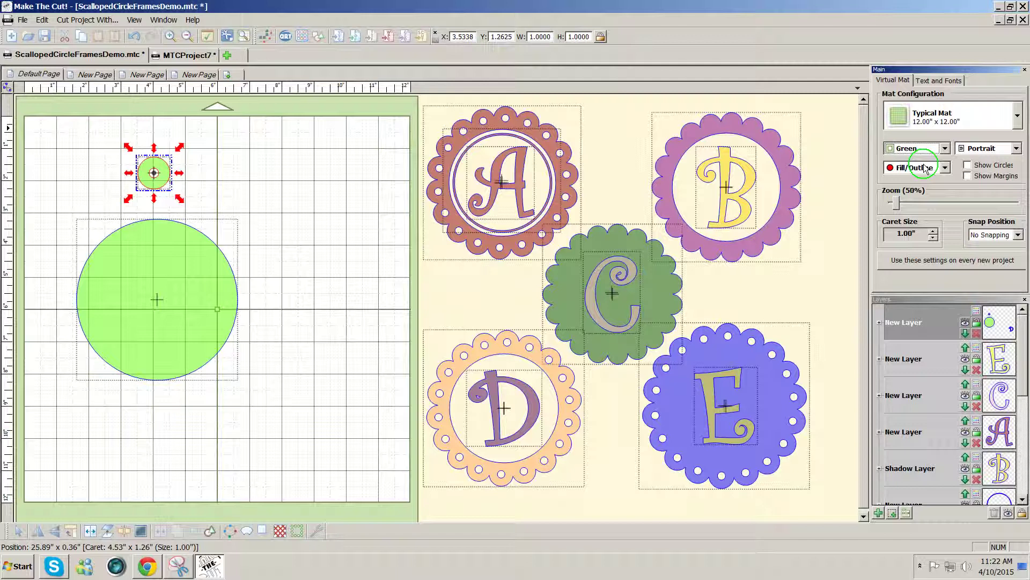
{"action": "left_click_drag", "start_coordinate": [200, 316], "coordinate": [256, 326]}
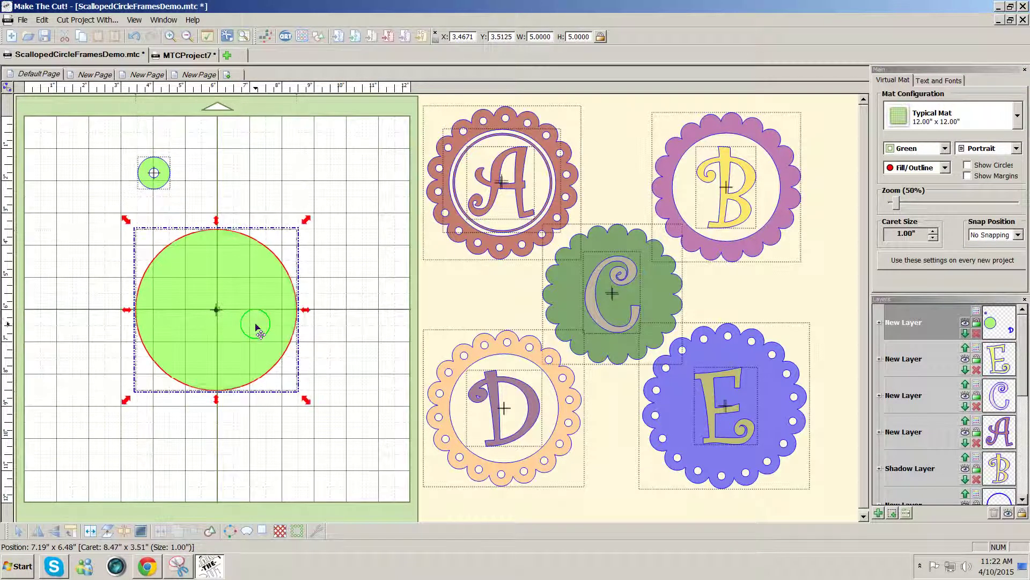
{"action": "left_click_drag", "start_coordinate": [158, 186], "coordinate": [214, 197]}
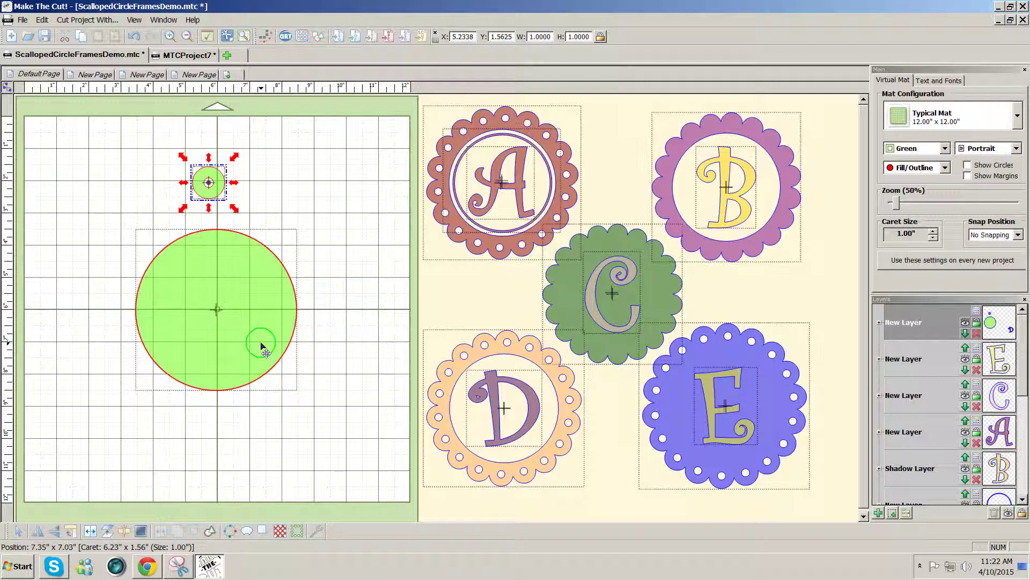
{"action": "left_click_drag", "start_coordinate": [263, 349], "coordinate": [240, 292]}
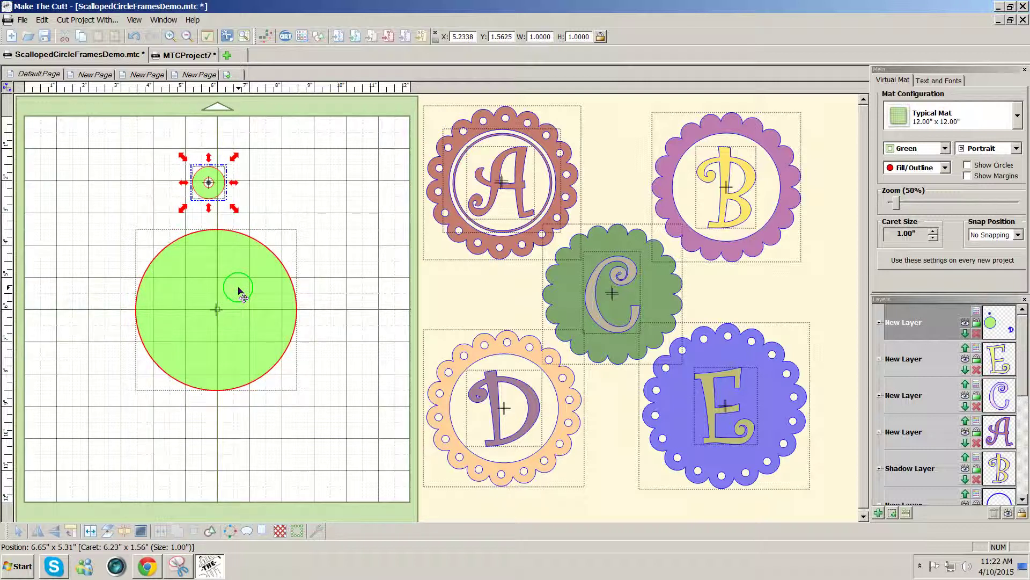
{"action": "left_click_drag", "start_coordinate": [240, 292], "coordinate": [213, 240]}
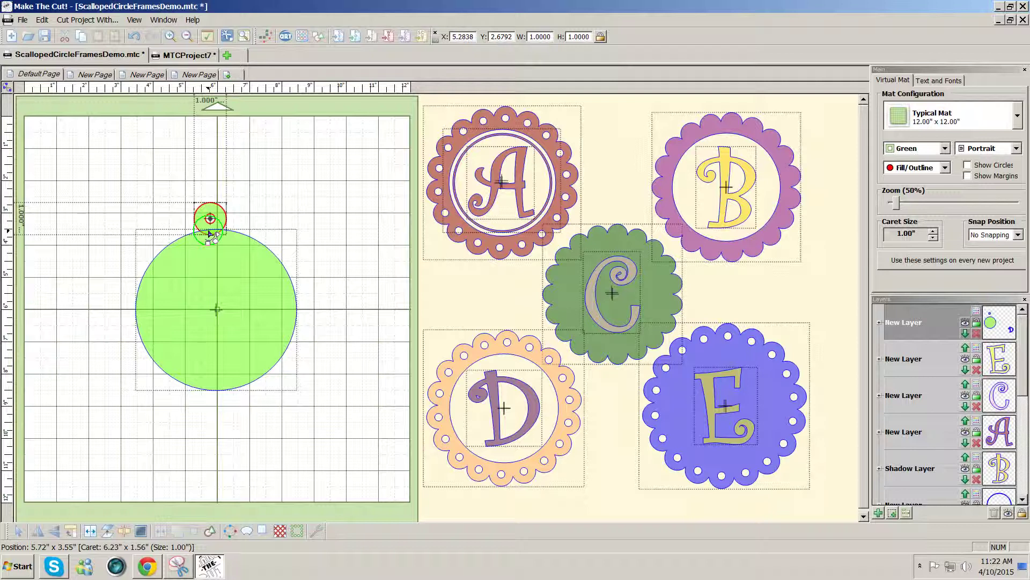
Wrap the small holed circle around the big circle, settling on a repeat count of 16.
{"action": "left_click", "coordinate": [210, 233]}
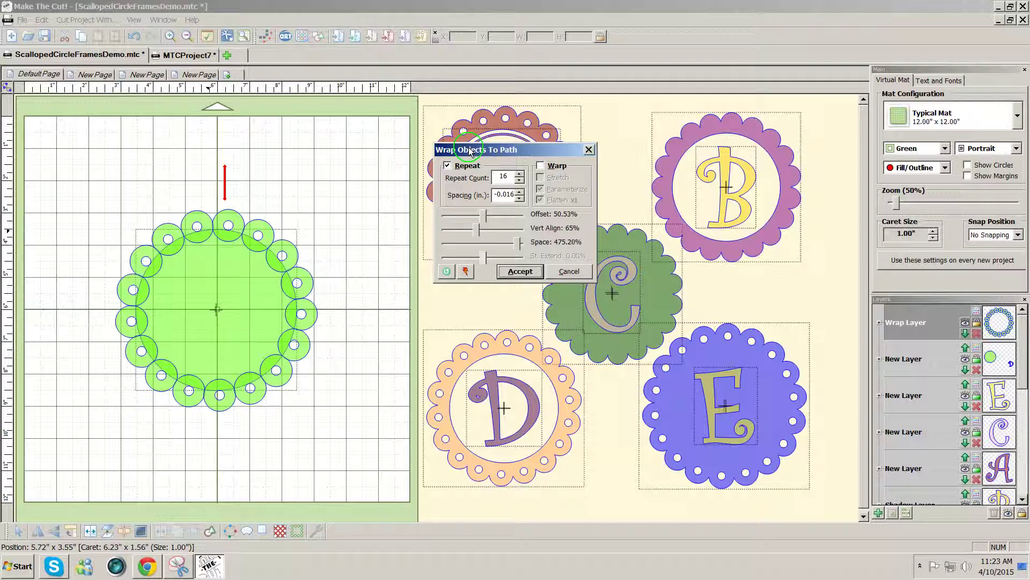
{"action": "left_click", "coordinate": [519, 181]}
{"action": "left_click", "coordinate": [490, 171]}
{"action": "left_click", "coordinate": [519, 181]}
{"action": "left_click", "coordinate": [519, 181]}
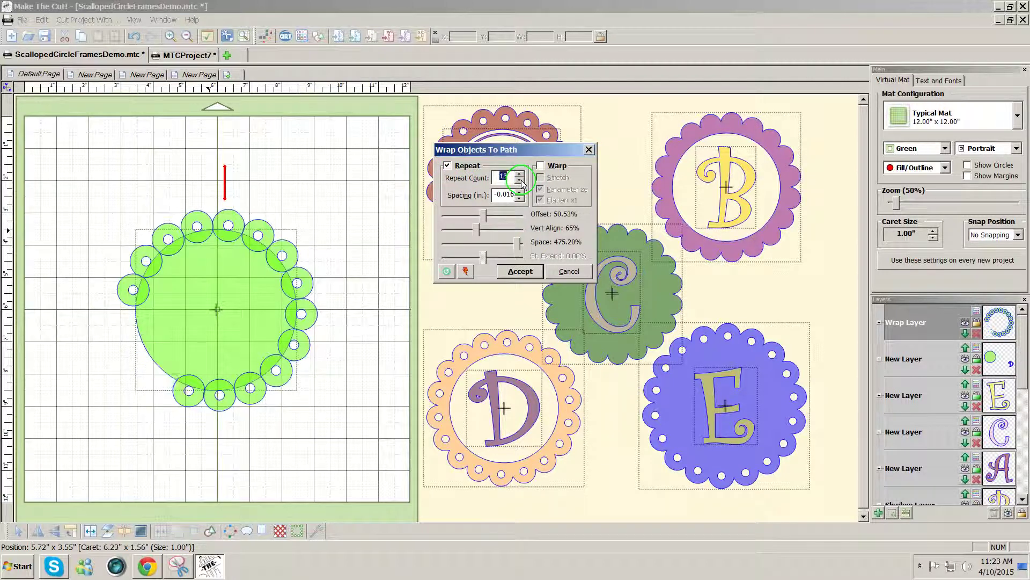
{"action": "left_click", "coordinate": [519, 181]}
{"action": "left_click", "coordinate": [520, 181]}
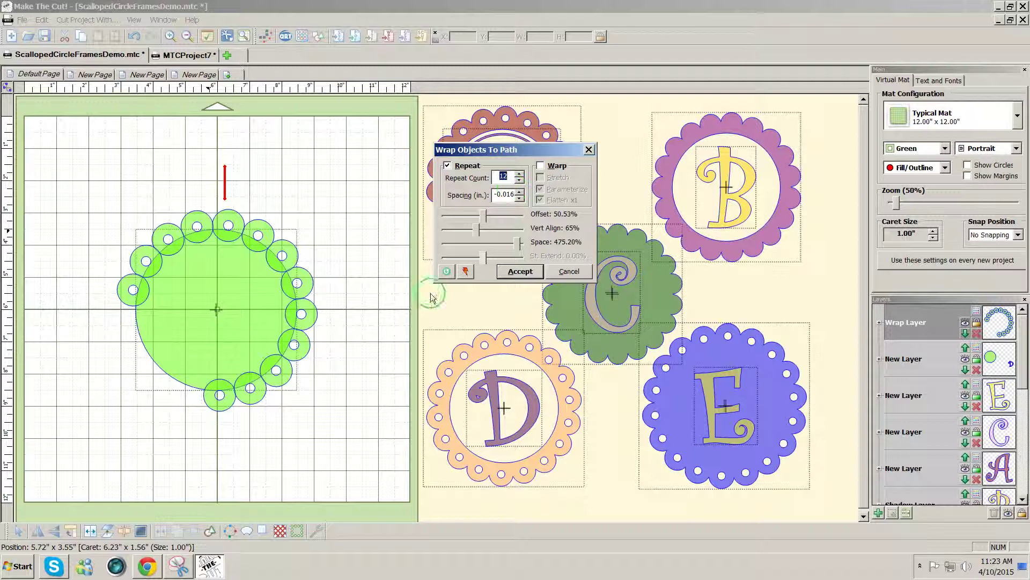
{"action": "left_click", "coordinate": [519, 192]}
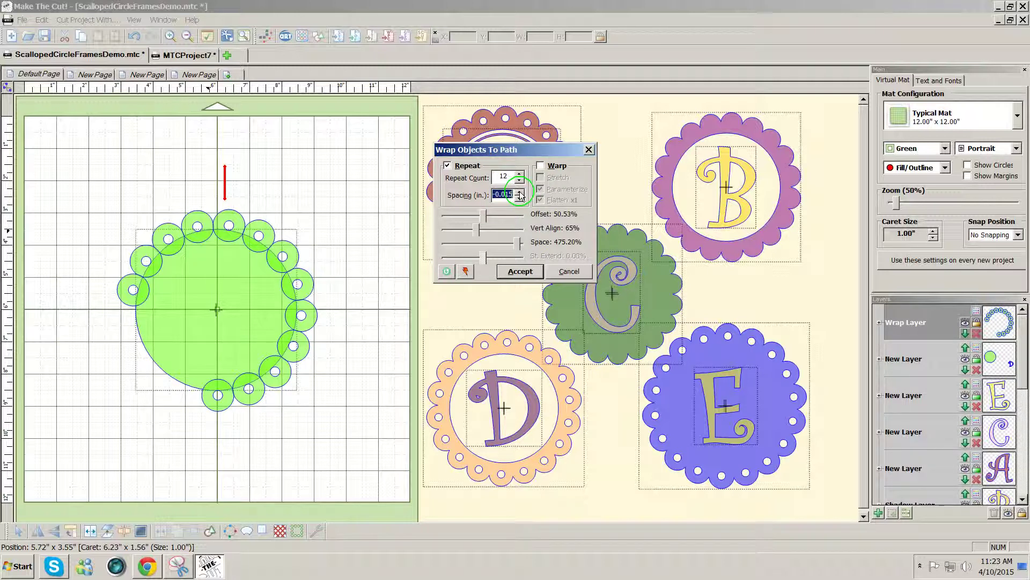
{"action": "left_click", "coordinate": [520, 197]}
{"action": "left_click", "coordinate": [519, 174]}
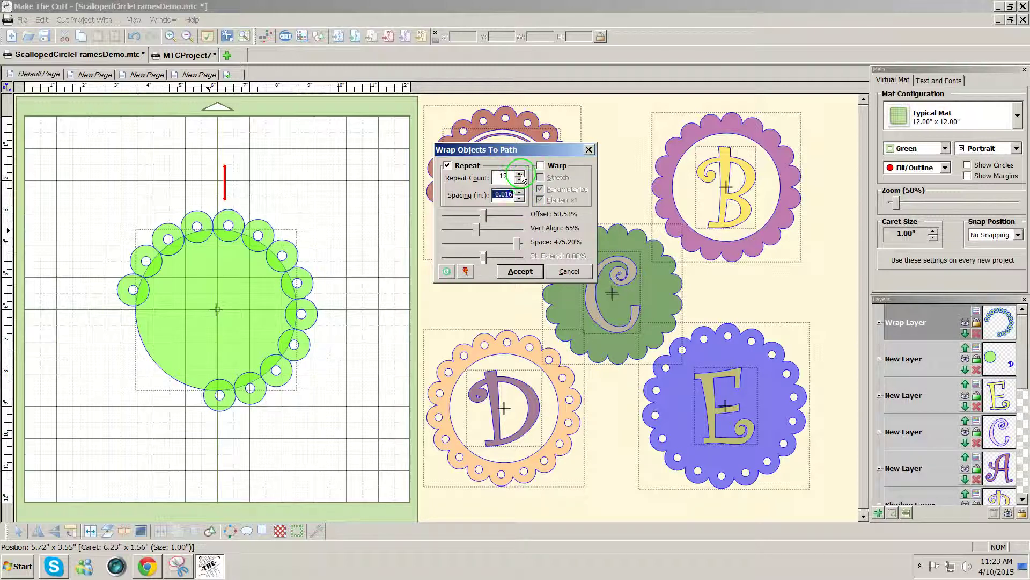
{"action": "left_click", "coordinate": [520, 174]}
{"action": "left_click", "coordinate": [520, 175]}
{"action": "left_click", "coordinate": [519, 175]}
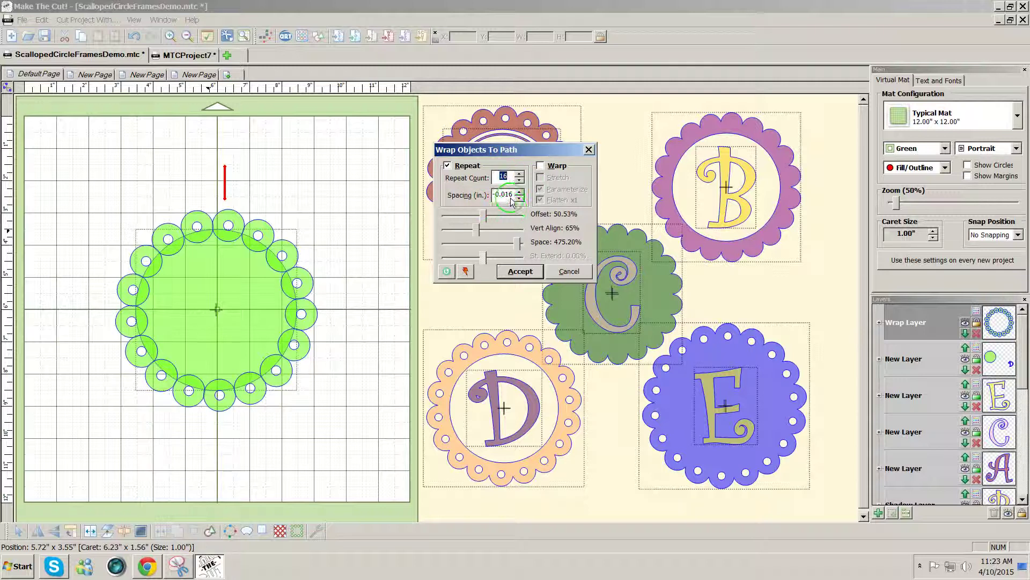
Set the spacing between the wrapped circles to -0.016.
{"action": "left_click", "coordinate": [520, 198]}
{"action": "left_click", "coordinate": [519, 199]}
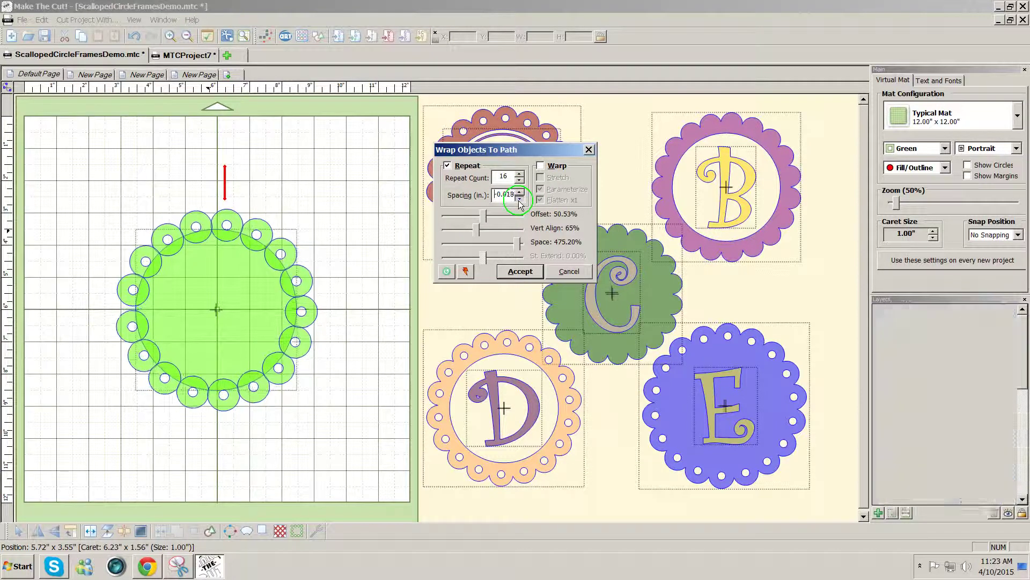
{"action": "left_click", "coordinate": [519, 199]}
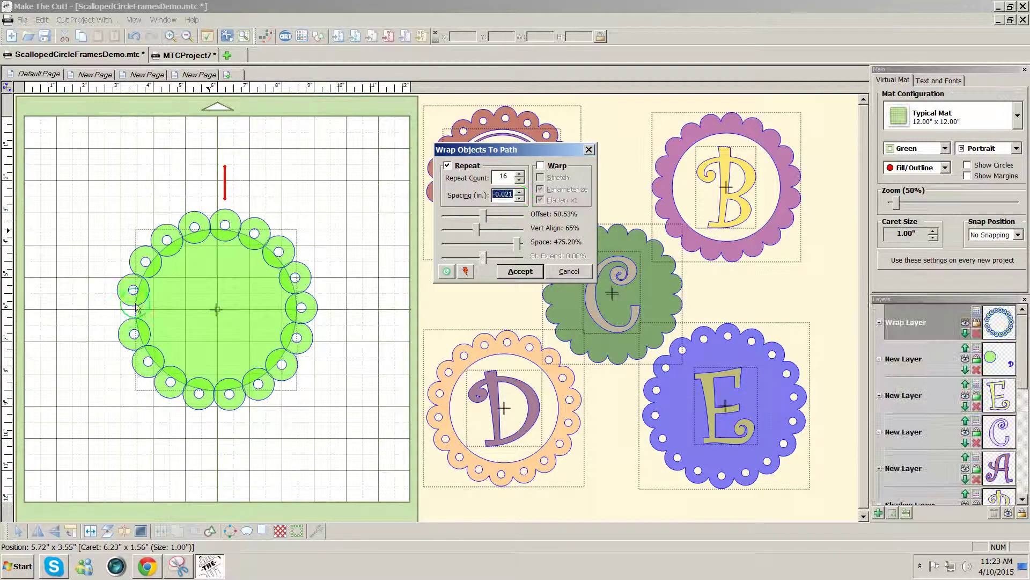
{"action": "left_click", "coordinate": [520, 193]}
{"action": "left_click", "coordinate": [520, 193]}
{"action": "left_click", "coordinate": [521, 192]}
{"action": "left_click", "coordinate": [521, 192]}
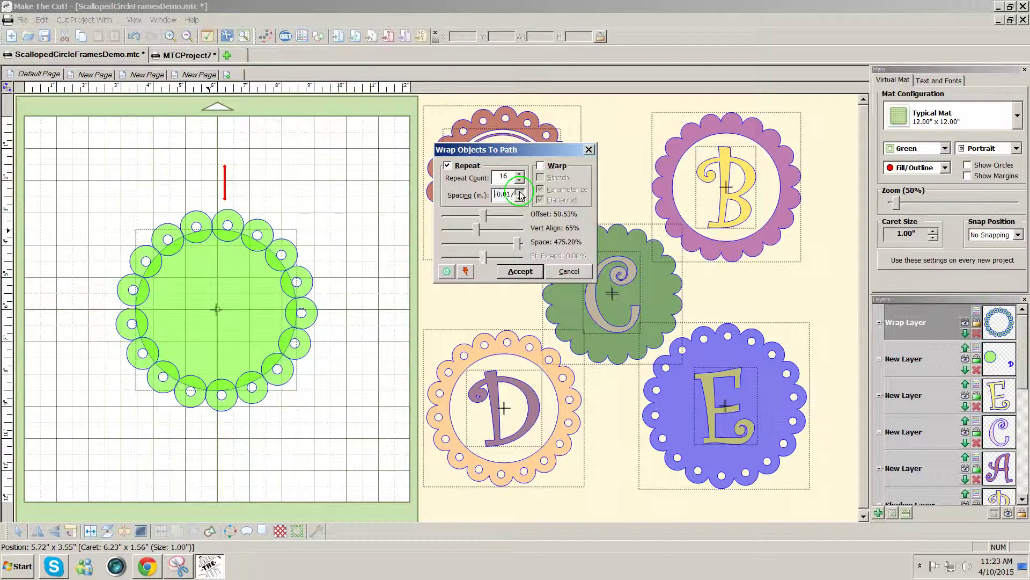
{"action": "left_click", "coordinate": [520, 192]}
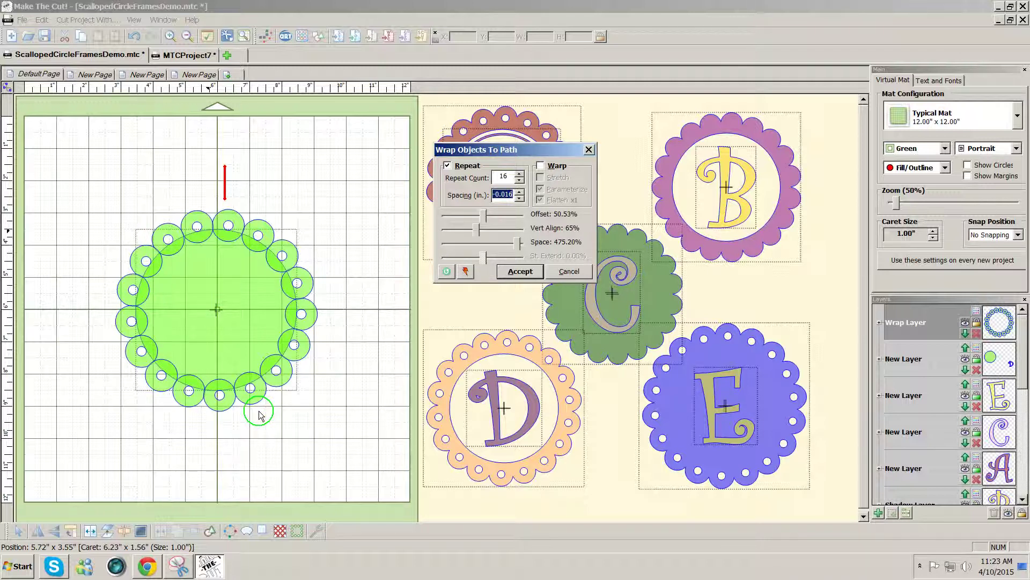
Set the wrapped circles' vertical alignment to 65%.
{"action": "left_click", "coordinate": [475, 231]}
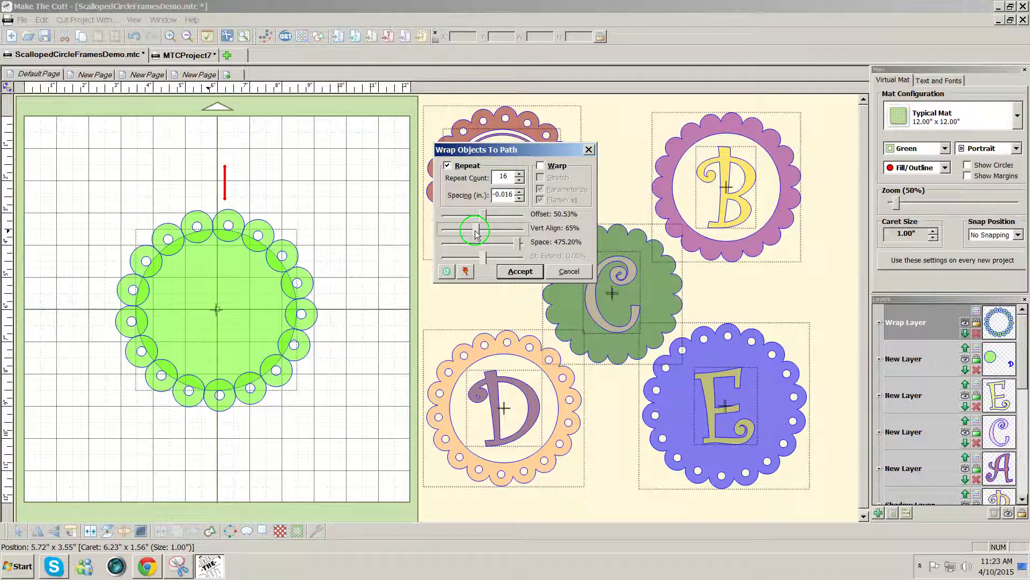
{"action": "left_click_drag", "start_coordinate": [475, 230], "coordinate": [482, 232]}
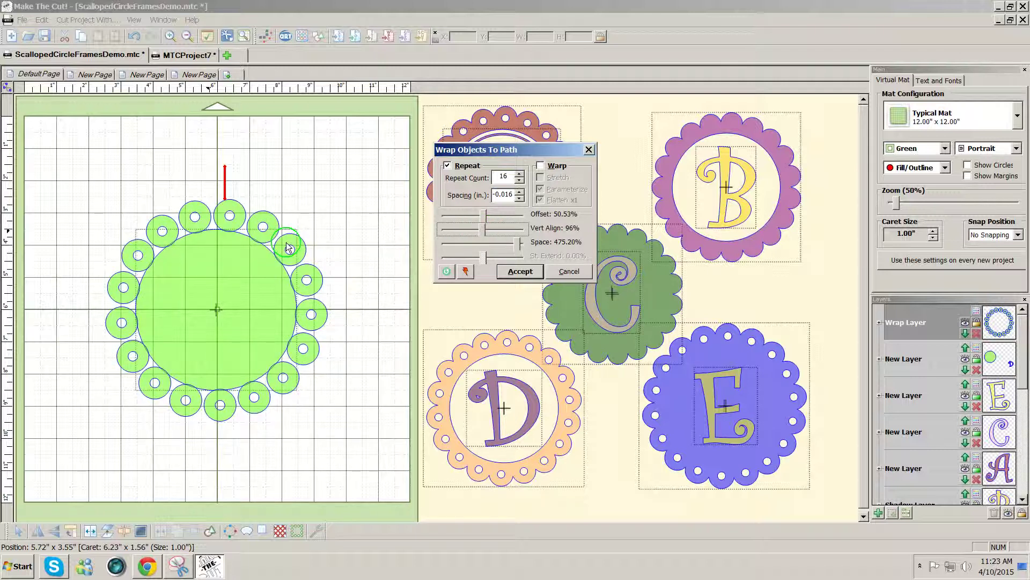
{"action": "left_click_drag", "start_coordinate": [485, 230], "coordinate": [475, 234]}
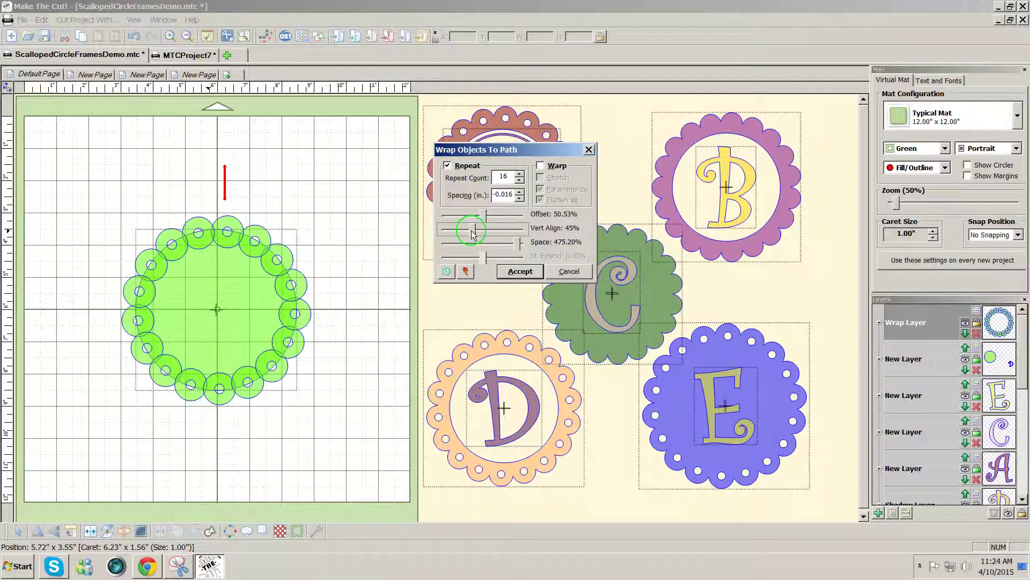
{"action": "left_click_drag", "start_coordinate": [474, 234], "coordinate": [476, 235]}
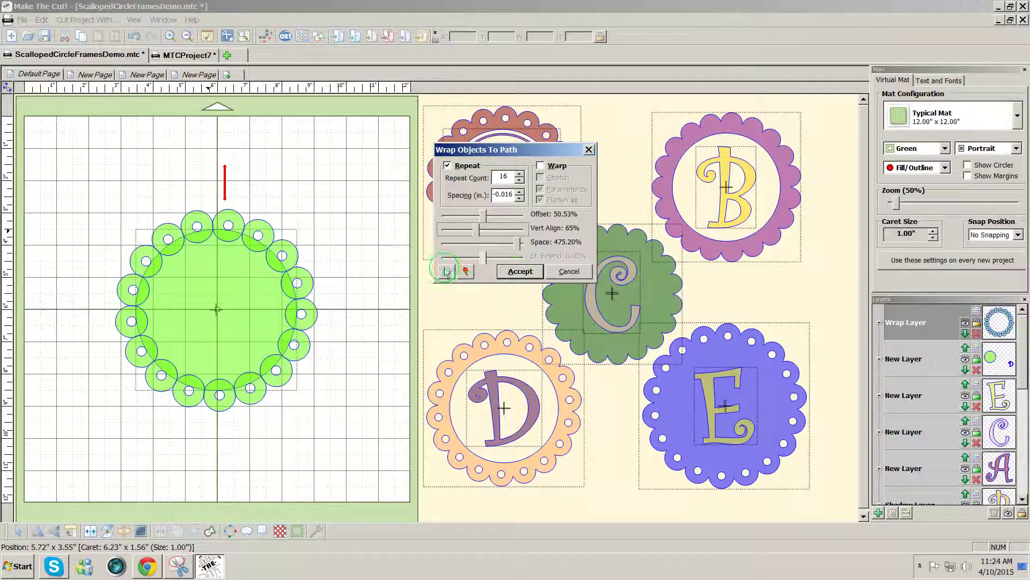
Enable Duplicate Path To New Layer, accept the wrap, and weld the overlapping circles.
{"action": "left_click", "coordinate": [465, 272]}
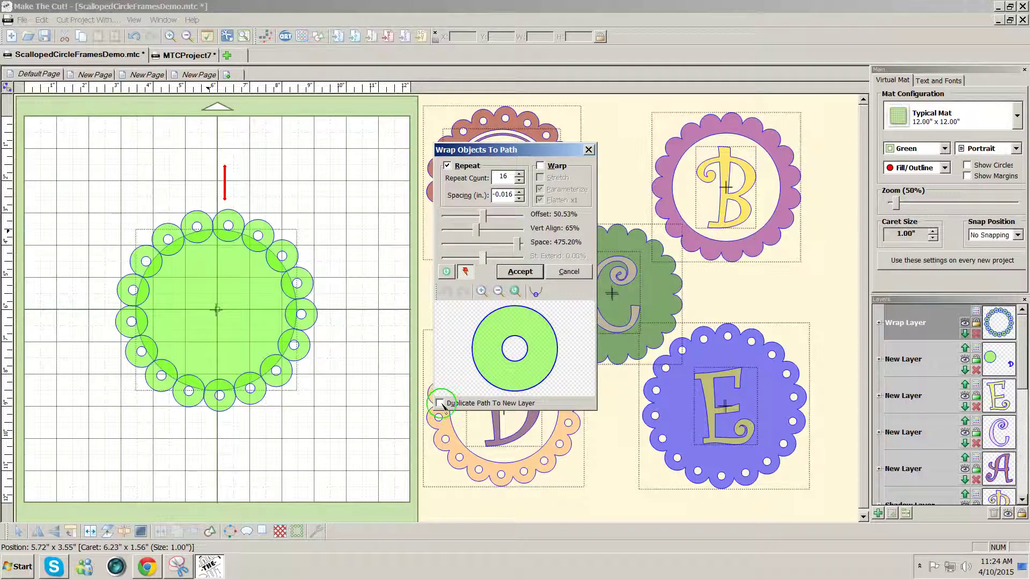
{"action": "left_click", "coordinate": [441, 403]}
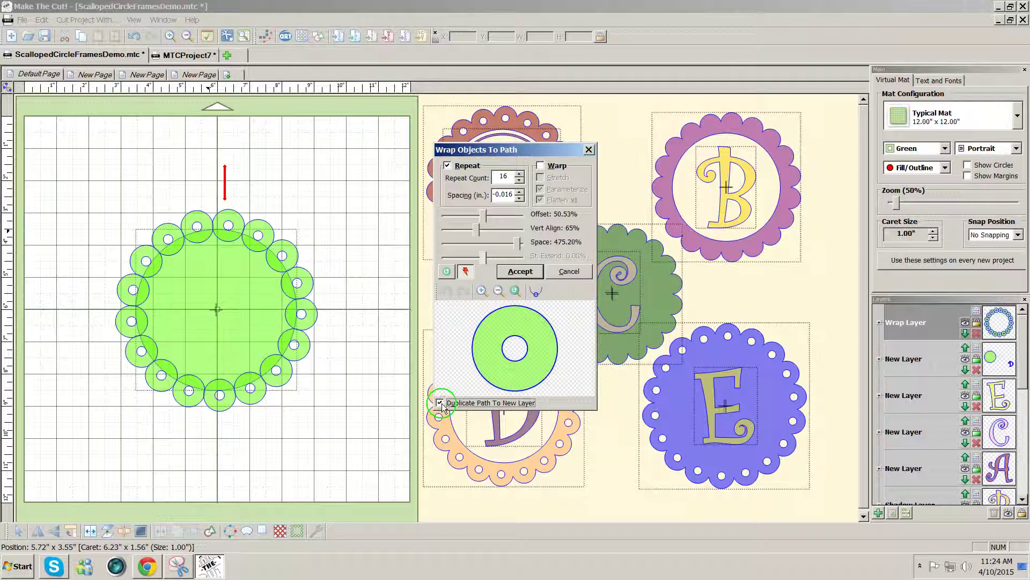
{"action": "left_click", "coordinate": [517, 272]}
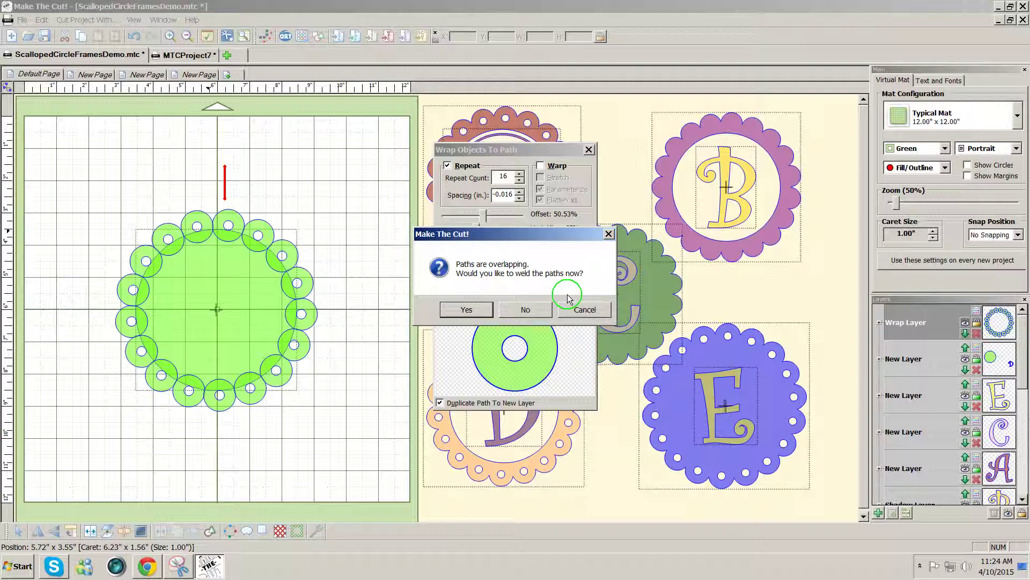
{"action": "left_click", "coordinate": [467, 310]}
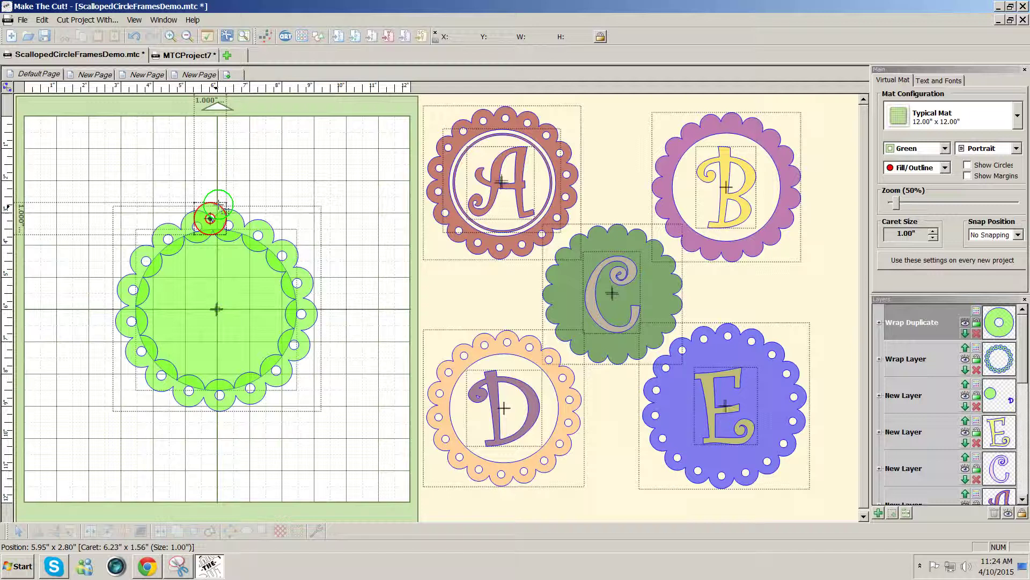
Move the small circle to the top-right corner, then weld the scalloped ring and green circle together.
{"action": "left_click_drag", "start_coordinate": [225, 217], "coordinate": [392, 139]}
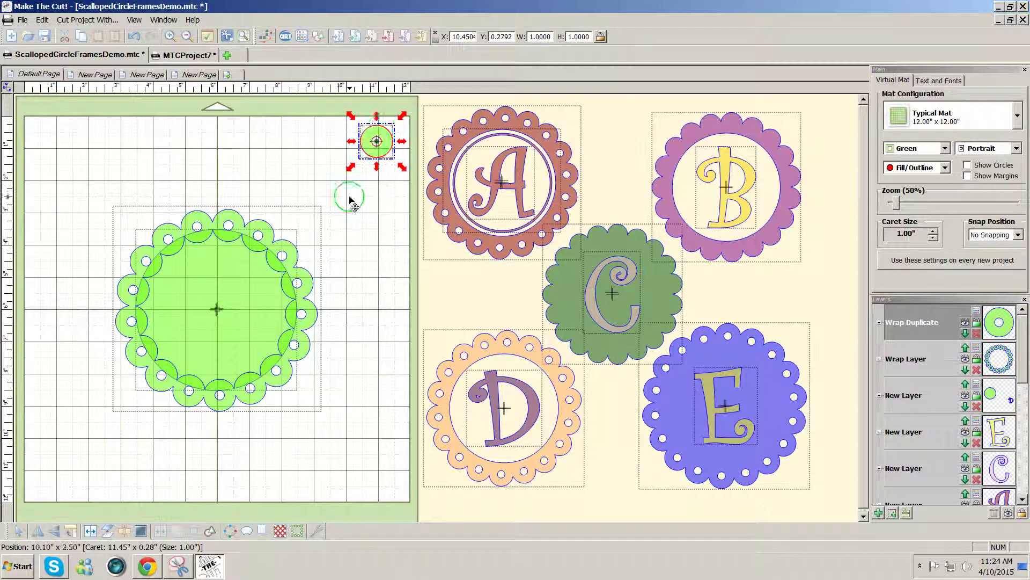
{"action": "left_click", "coordinate": [347, 229]}
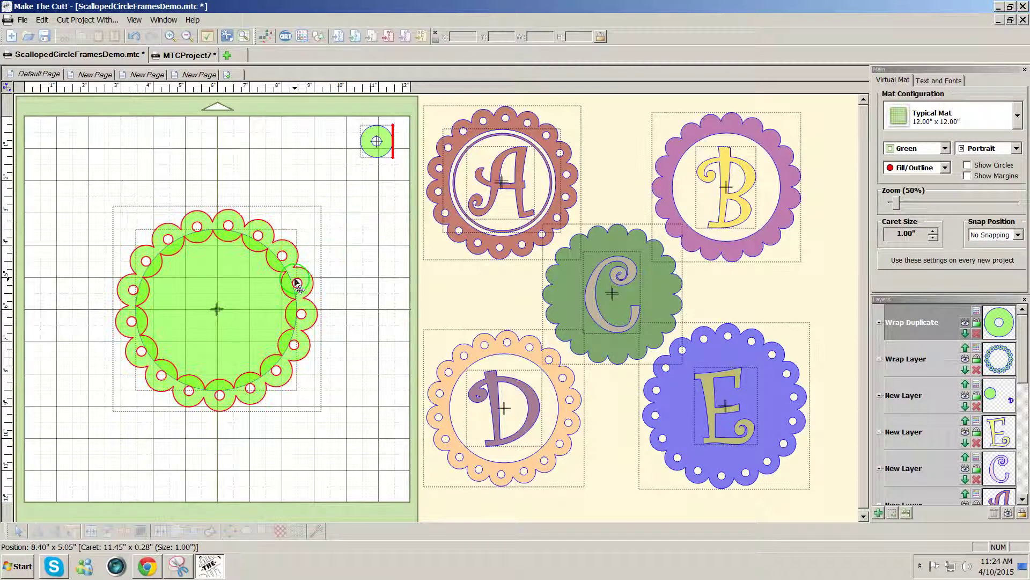
{"action": "left_click_drag", "start_coordinate": [296, 283], "coordinate": [358, 282]}
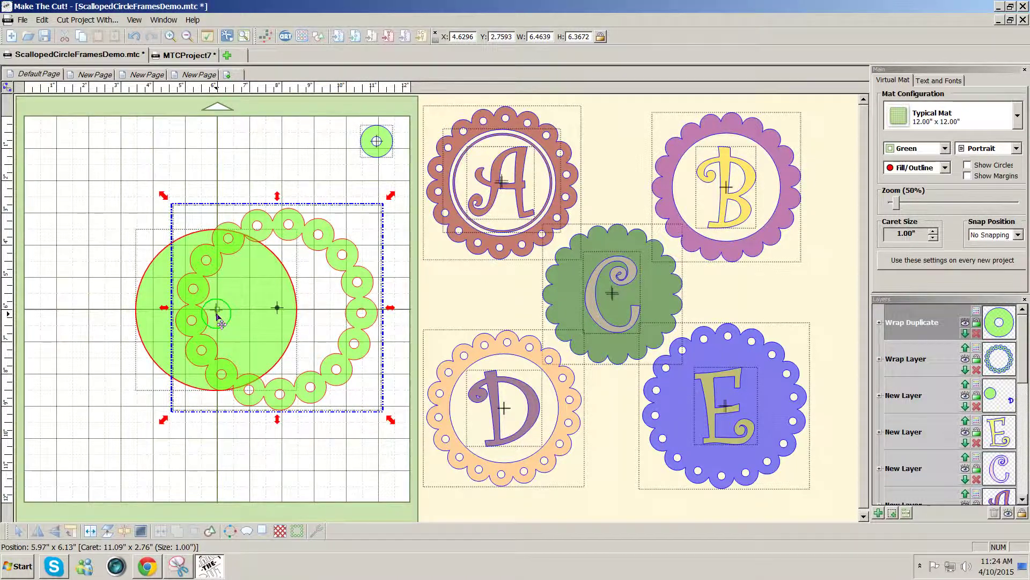
{"action": "key", "text": "ctrl+z"}
{"action": "left_click", "coordinate": [352, 375]}
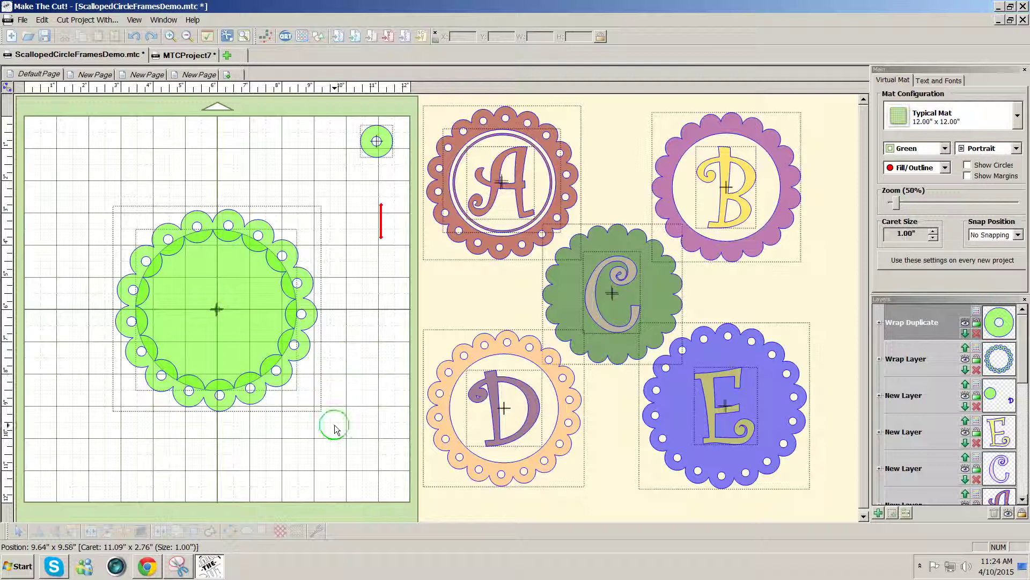
{"action": "left_click_drag", "start_coordinate": [352, 455], "coordinate": [32, 166]}
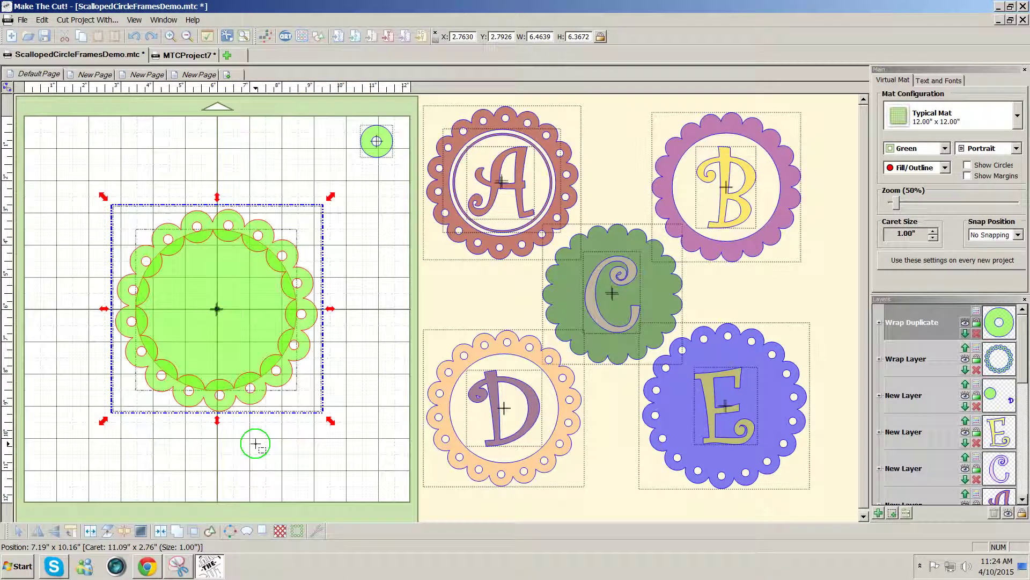
{"action": "left_click", "coordinate": [178, 531]}
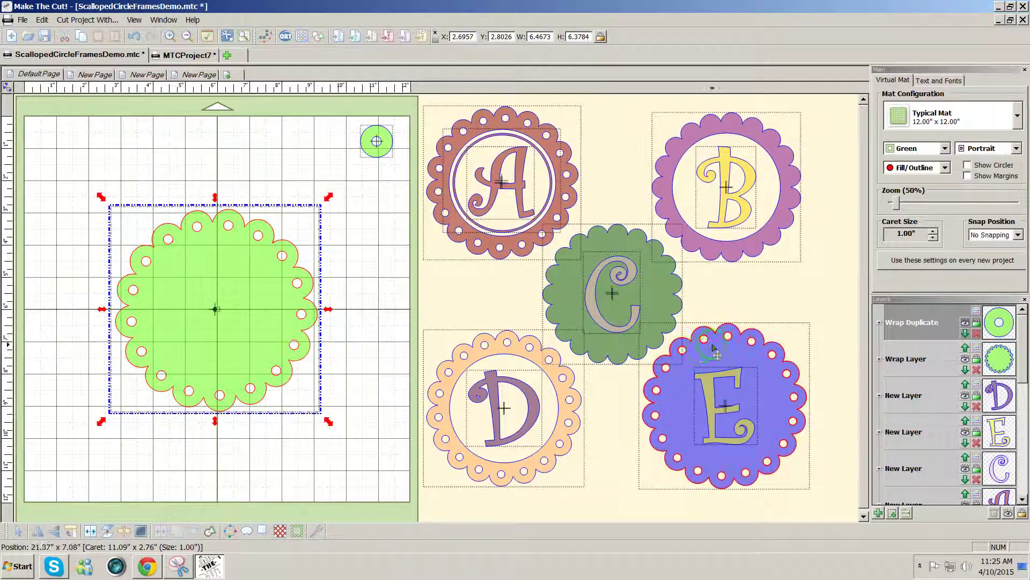
{"action": "left_click_drag", "start_coordinate": [719, 349], "coordinate": [263, 316]}
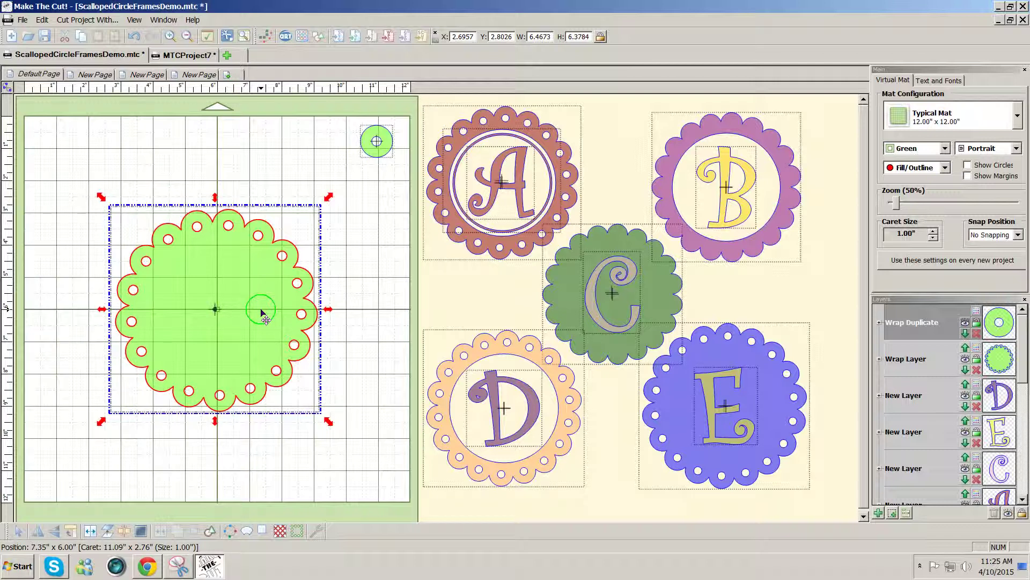
Add a generic circle sized 4.6 inches above the scalloped shape.
{"action": "left_click", "coordinate": [377, 273]}
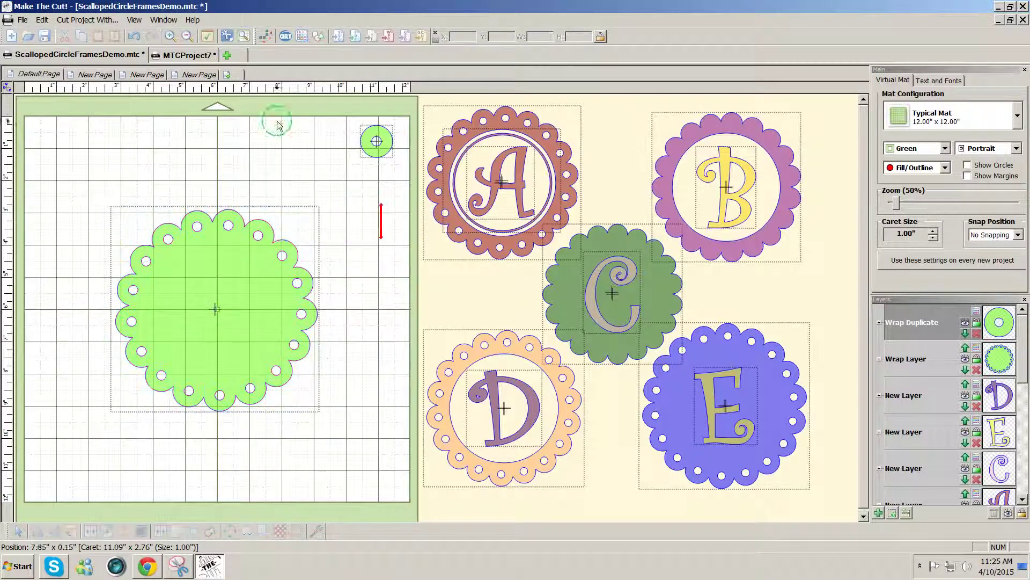
{"action": "left_click", "coordinate": [319, 36]}
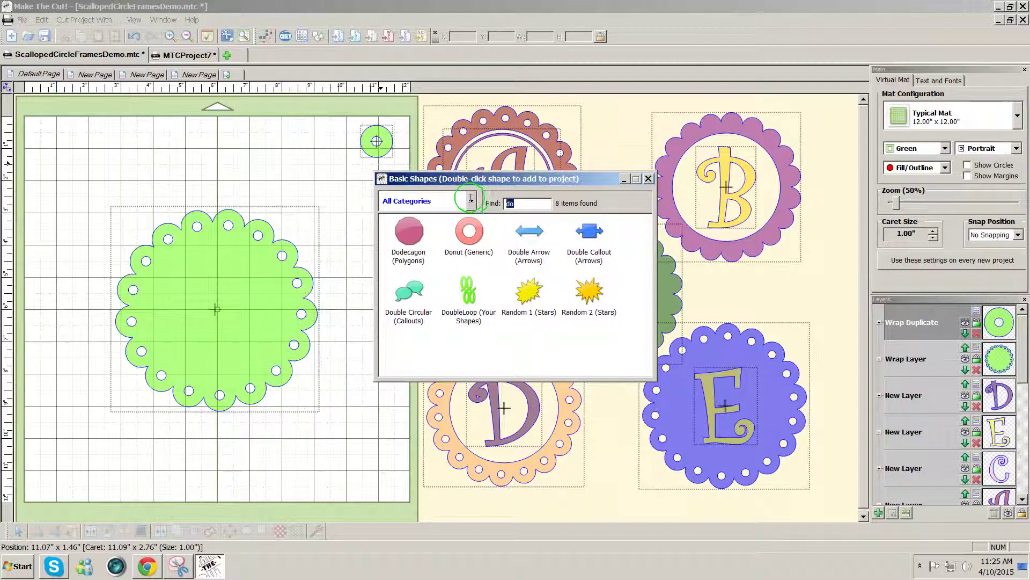
{"action": "type", "text": "ci"}
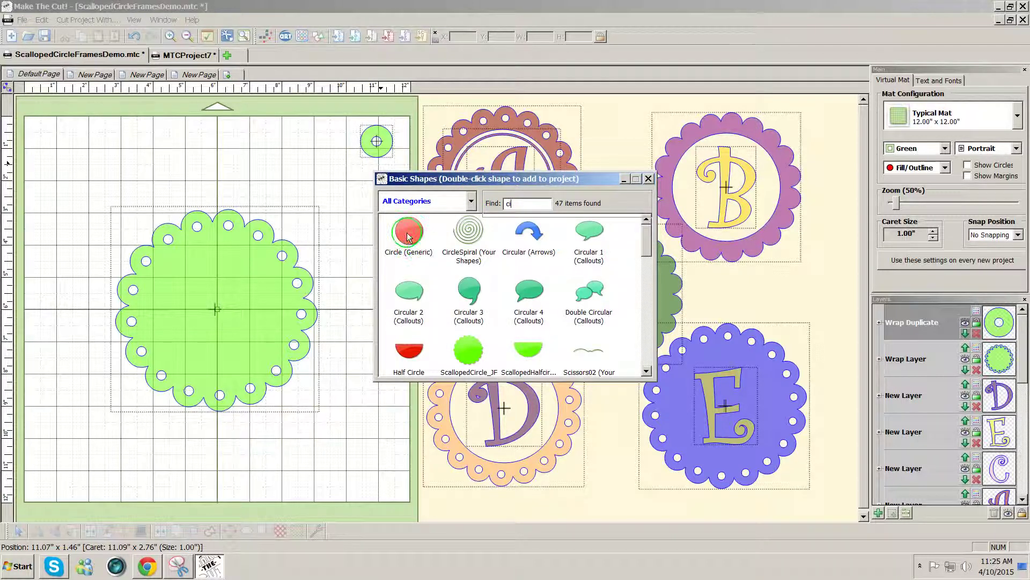
{"action": "double_click", "coordinate": [408, 236]}
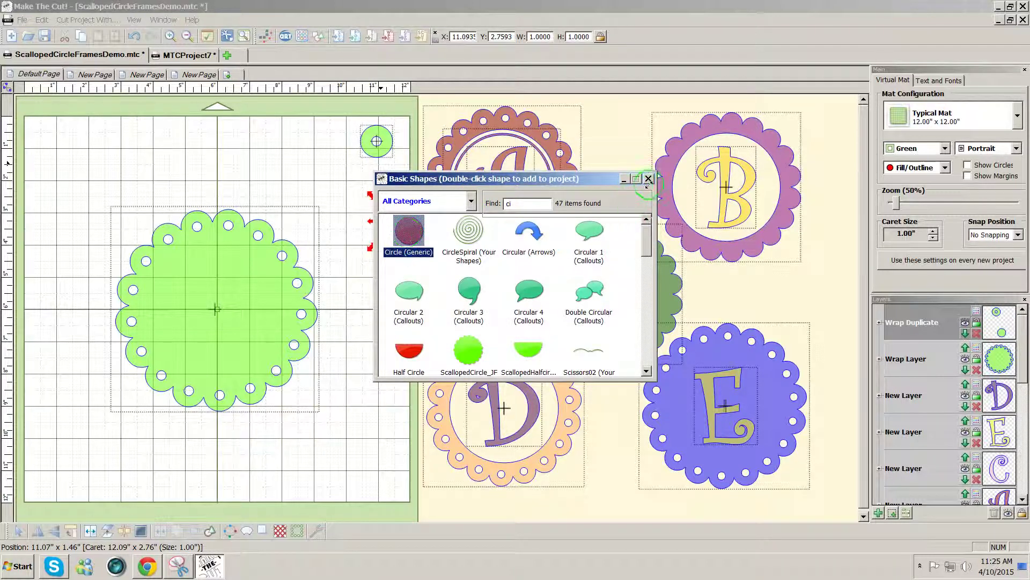
{"action": "left_click", "coordinate": [648, 178]}
{"action": "left_click_drag", "start_coordinate": [396, 223], "coordinate": [245, 193]}
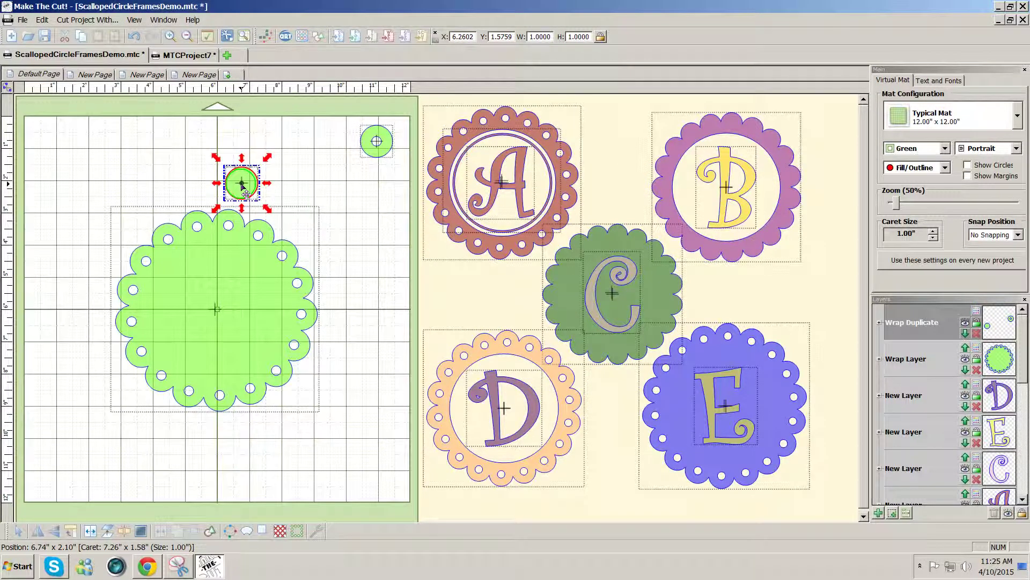
{"action": "left_click", "coordinate": [582, 36]}
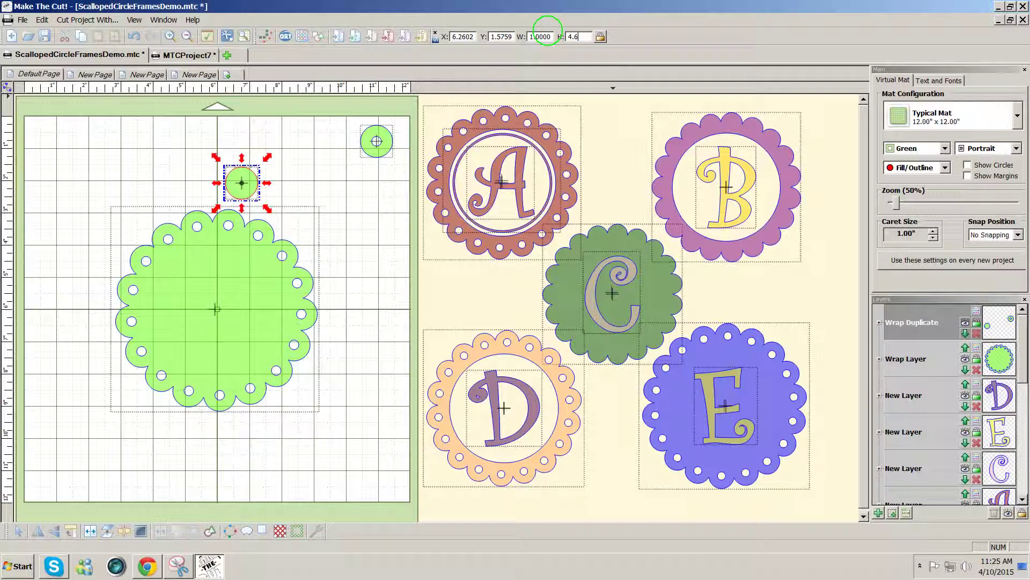
{"action": "key", "text": "Return"}
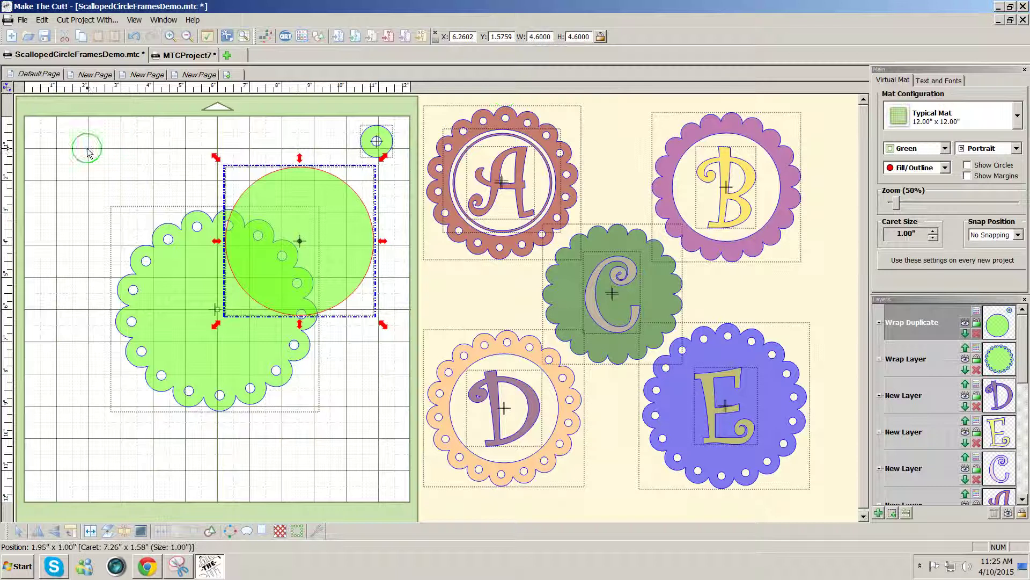
Centre-align the 4.6-inch circle with the scalloped frame.
{"action": "left_click", "coordinate": [58, 142]}
{"action": "left_click_drag", "start_coordinate": [58, 142], "coordinate": [379, 427]}
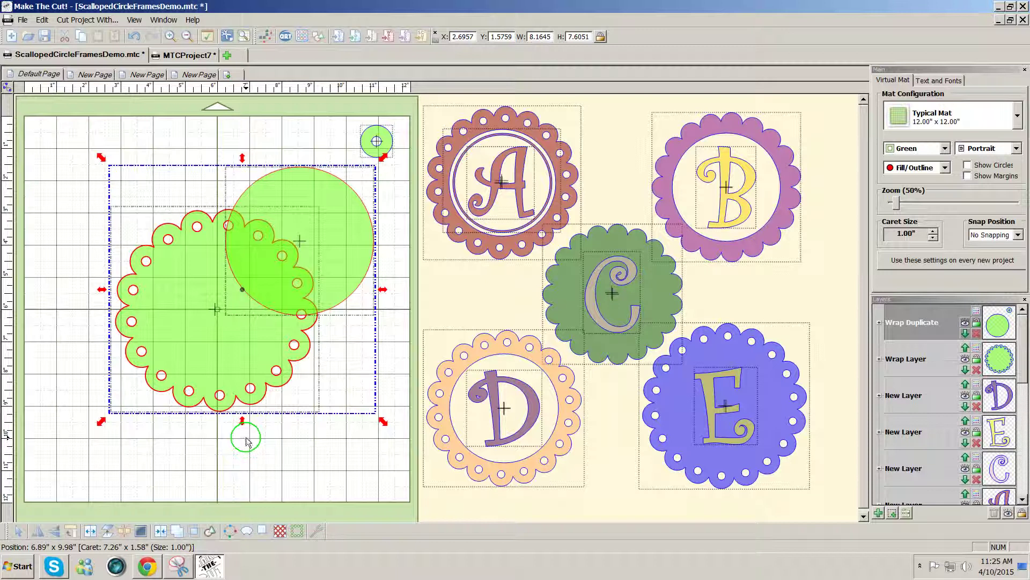
{"action": "key", "text": "ctrl+shift+c"}
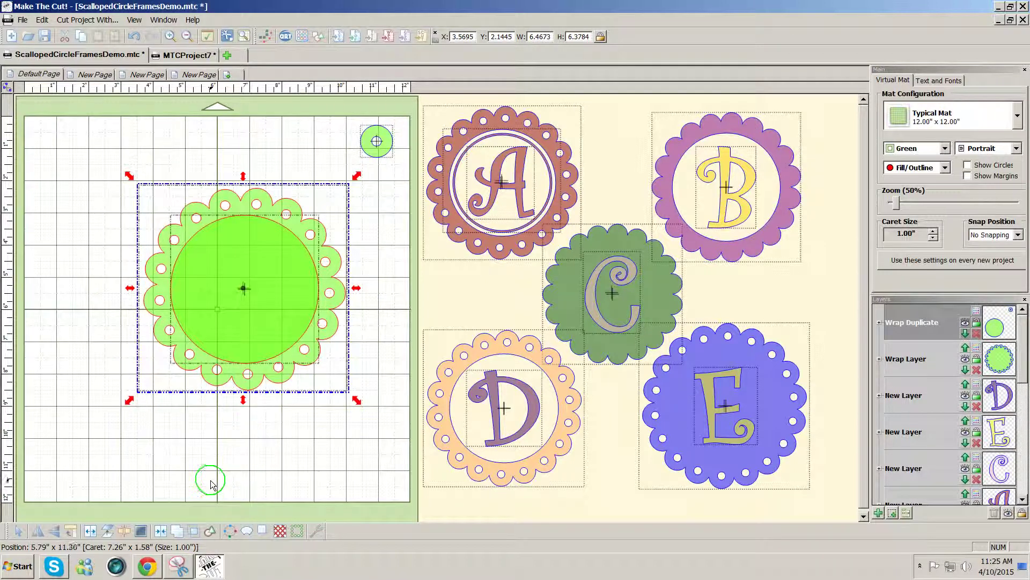
Shrink the inner circle to 4.35 inches, centre it, and cut it out of the scalloped frame.
{"action": "left_click", "coordinate": [160, 531]}
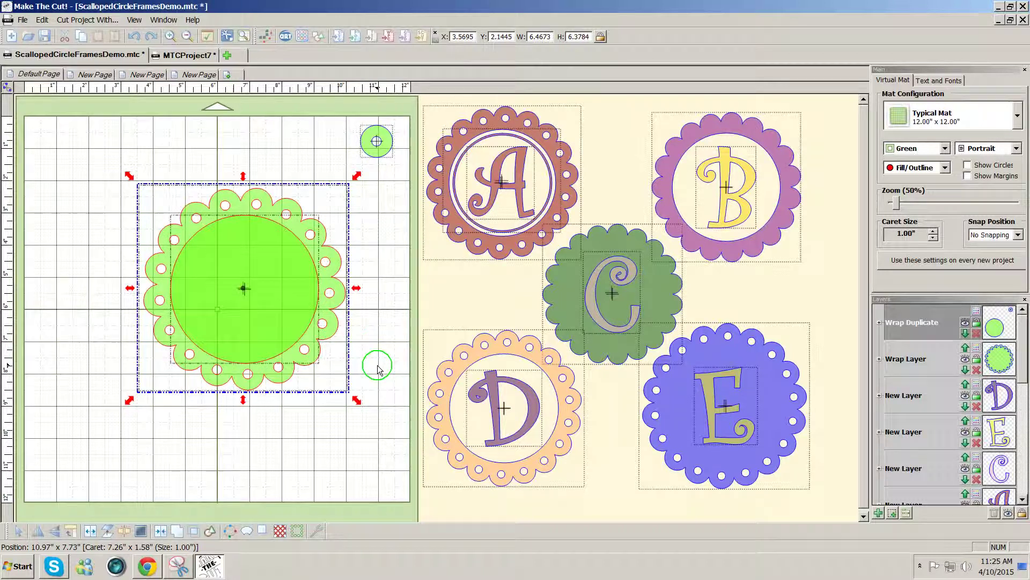
{"action": "left_click", "coordinate": [378, 370]}
{"action": "left_click", "coordinate": [274, 336]}
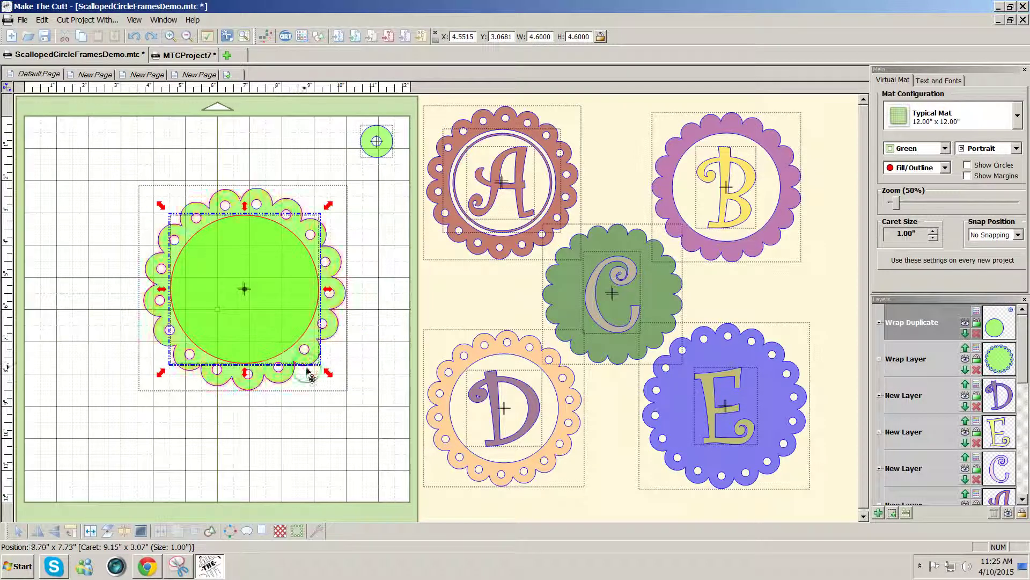
{"action": "left_click_drag", "start_coordinate": [328, 373], "coordinate": [320, 365]}
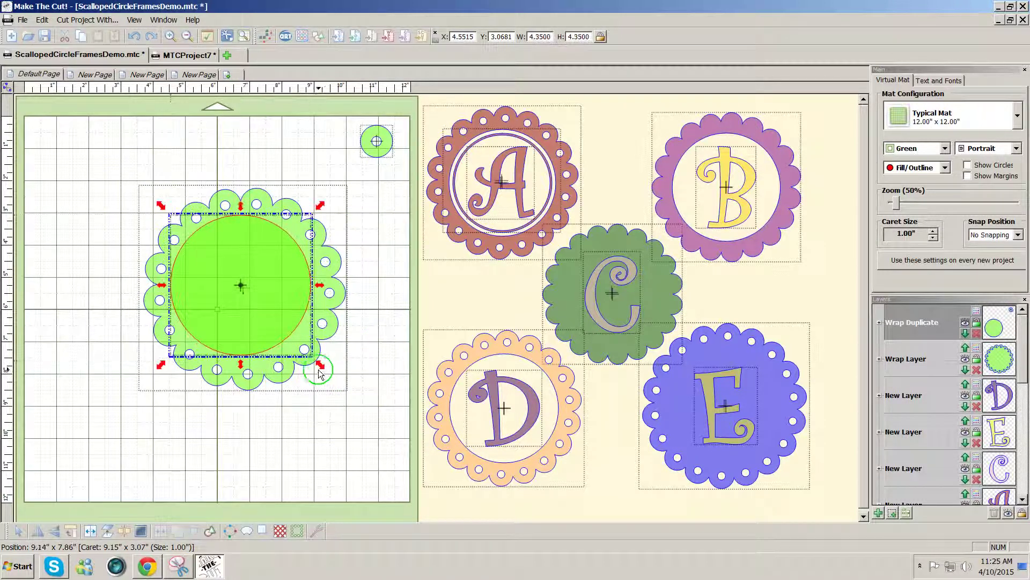
{"action": "left_click_drag", "start_coordinate": [362, 412], "coordinate": [49, 136]}
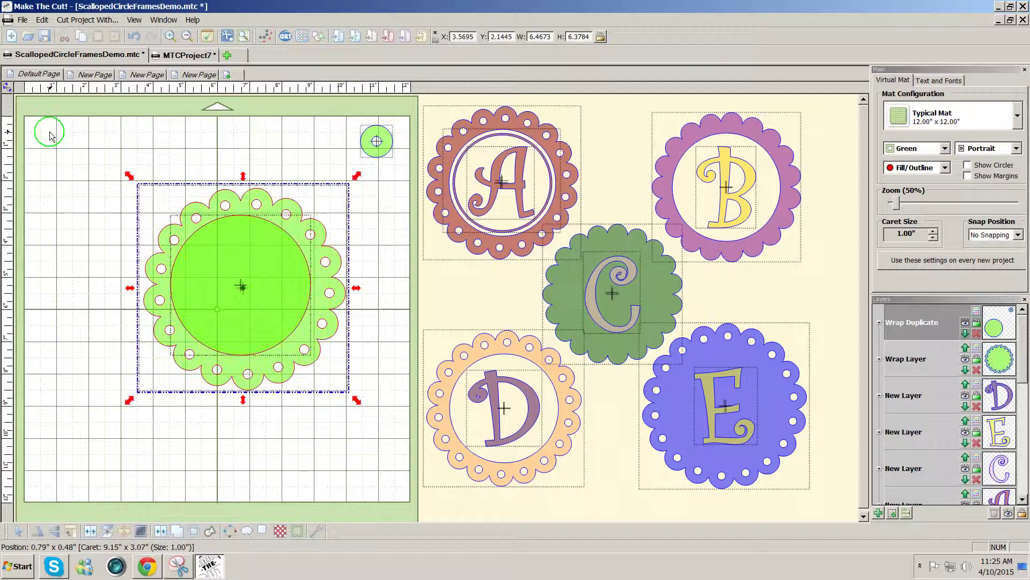
{"action": "key", "text": "ctrl+shift+c"}
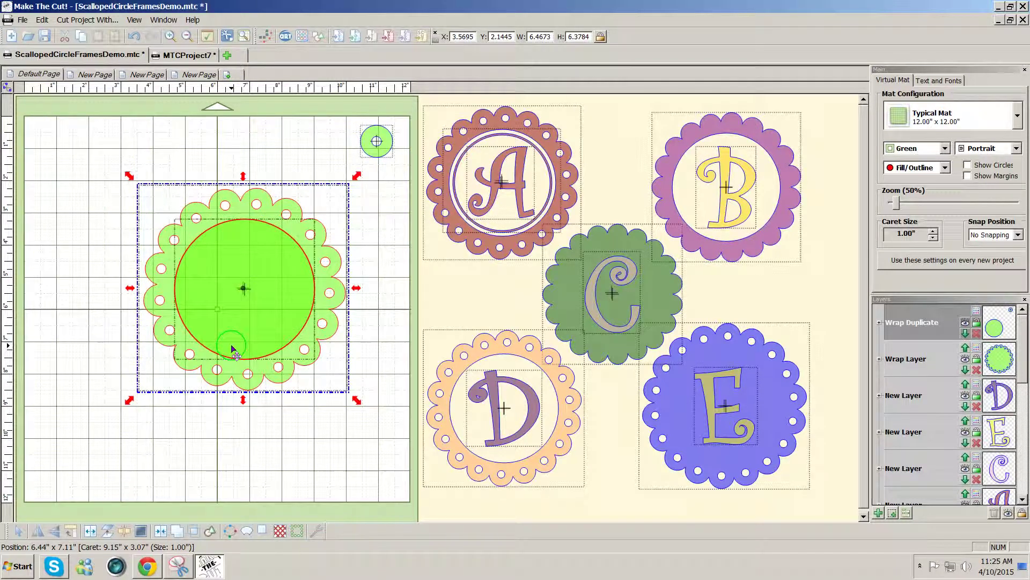
{"action": "left_click", "coordinate": [159, 531]}
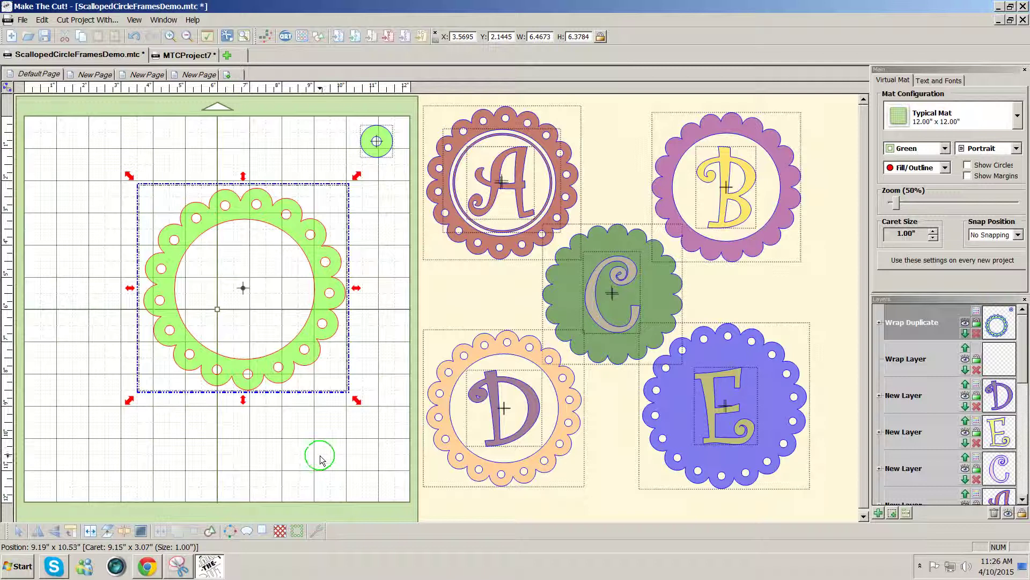
Move the scalloped frame left and remove its inner shapes, leaving a solid scallop.
{"action": "left_click_drag", "start_coordinate": [267, 366], "coordinate": [200, 368]}
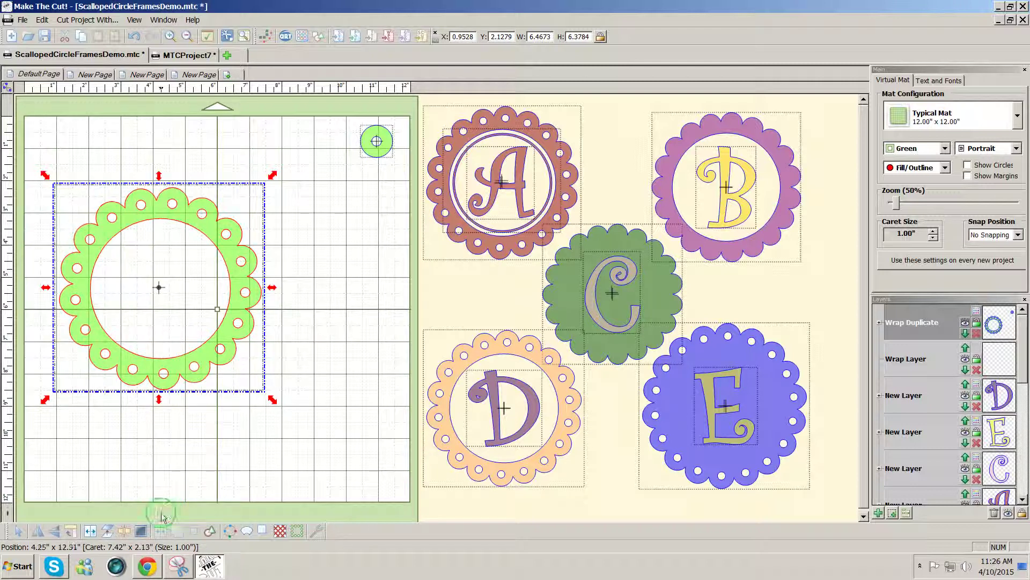
{"action": "left_click", "coordinate": [141, 531]}
{"action": "left_click", "coordinate": [198, 472]}
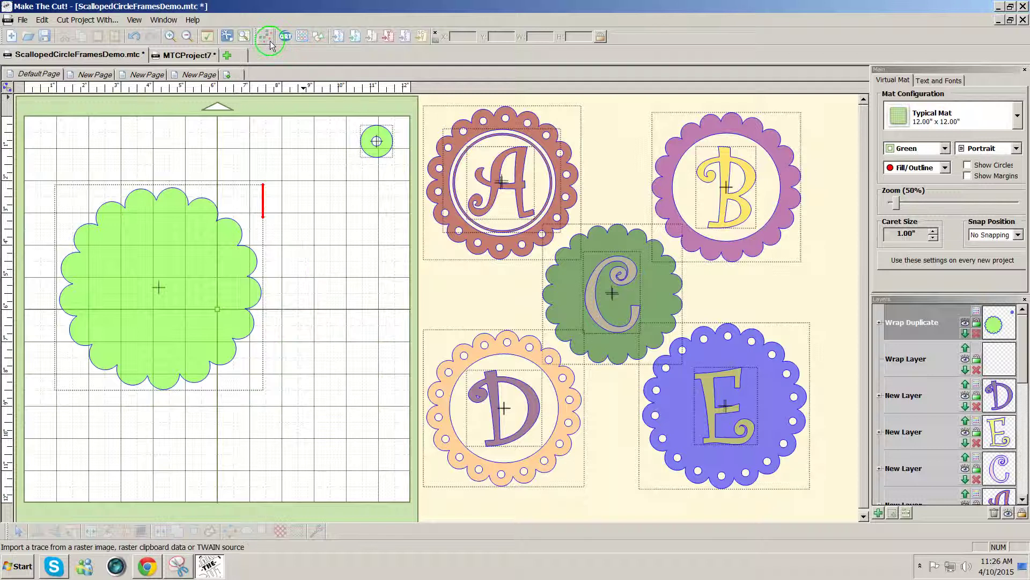
Restore the frame's inner shapes and break the scalloped ring into separate pieces.
{"action": "left_click", "coordinate": [235, 303]}
{"action": "left_click", "coordinate": [315, 315]}
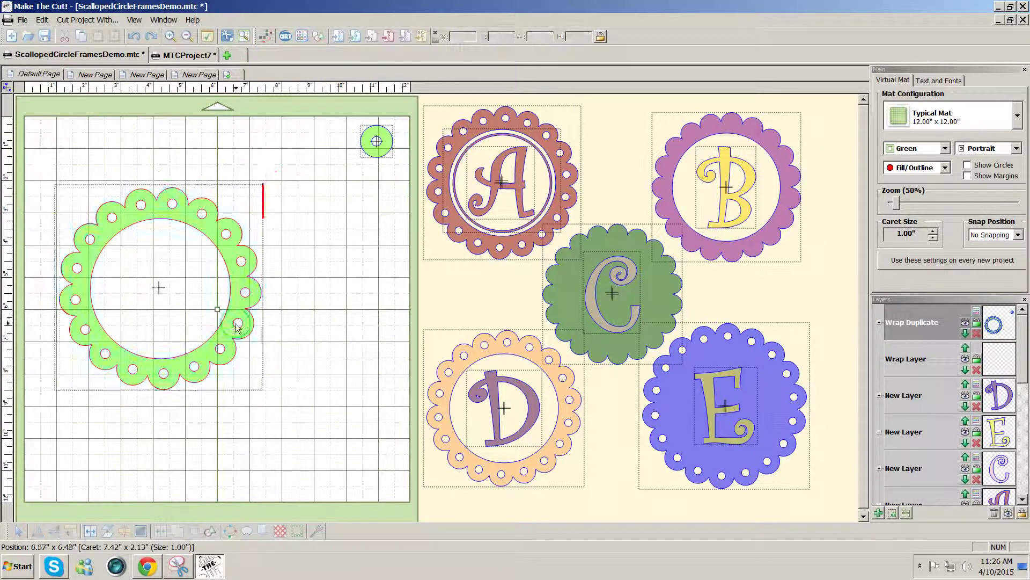
{"action": "left_click", "coordinate": [220, 338]}
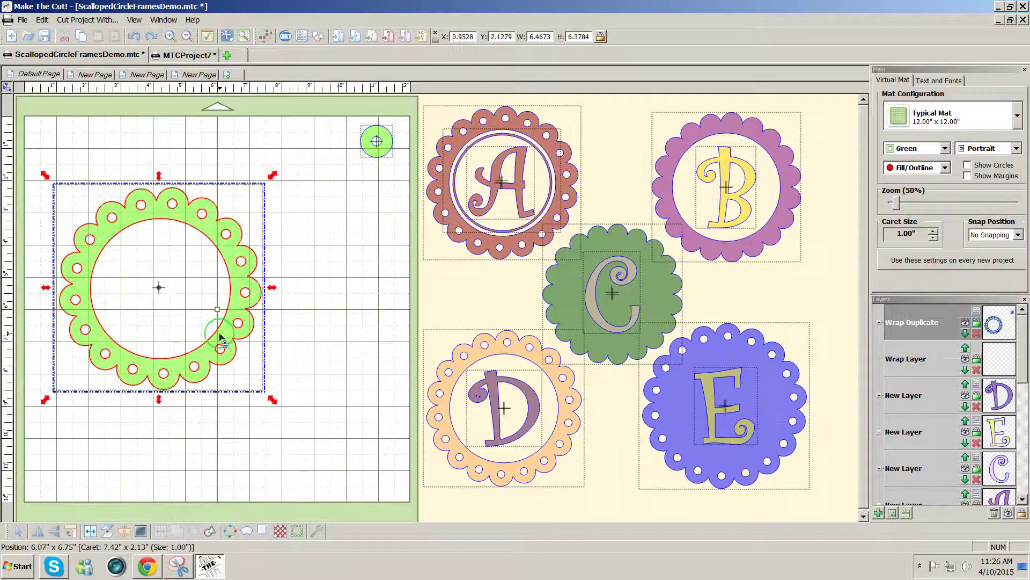
{"action": "left_click", "coordinate": [119, 532]}
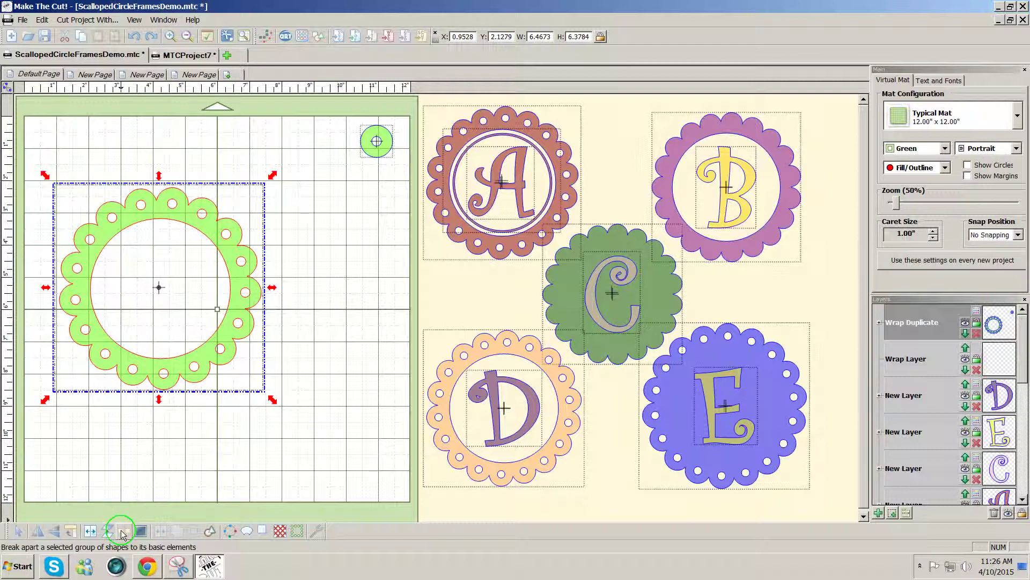
Test-move the filled inner circle off the frame, undo it, and reselect all pieces.
{"action": "left_click", "coordinate": [172, 444]}
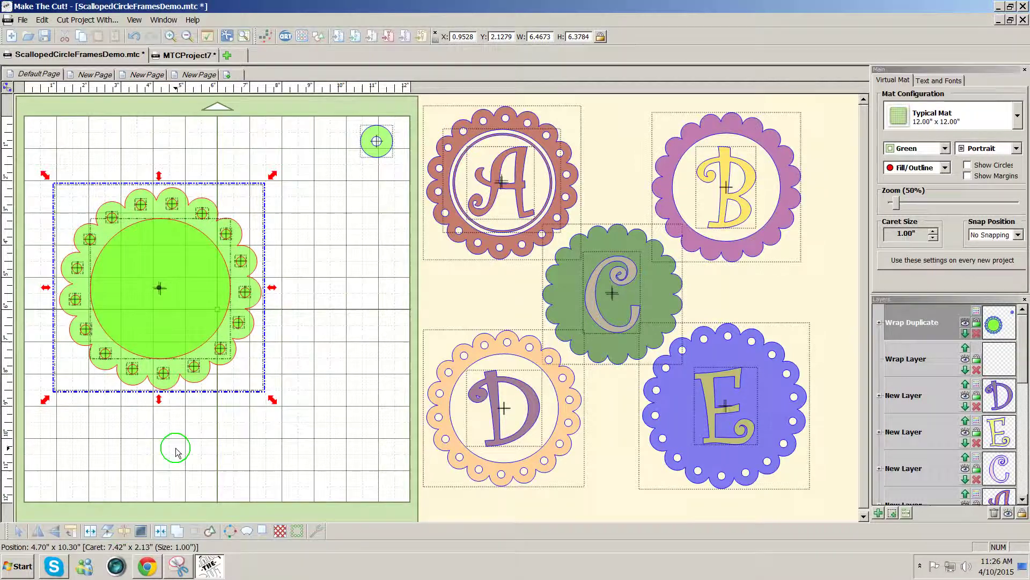
{"action": "left_click", "coordinate": [153, 307]}
{"action": "left_click_drag", "start_coordinate": [153, 307], "coordinate": [341, 342]}
{"action": "key", "text": "ctrl+z"}
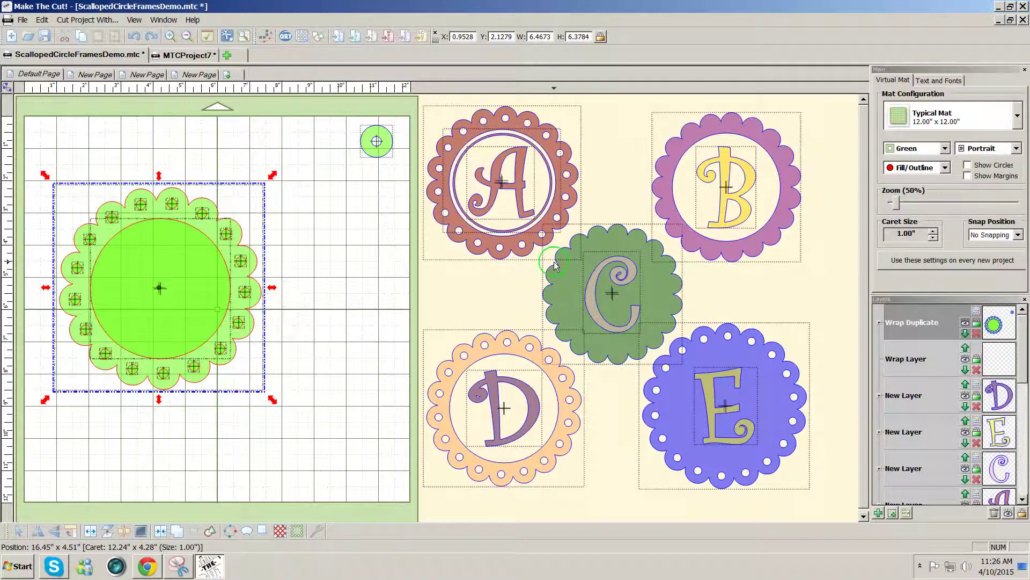
{"action": "left_click", "coordinate": [283, 384]}
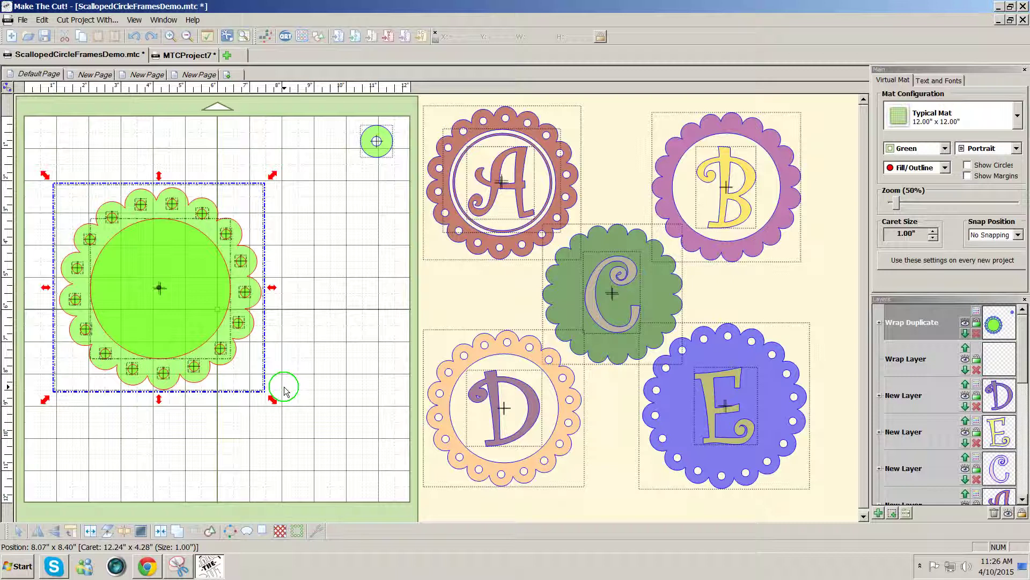
{"action": "left_click", "coordinate": [196, 378]}
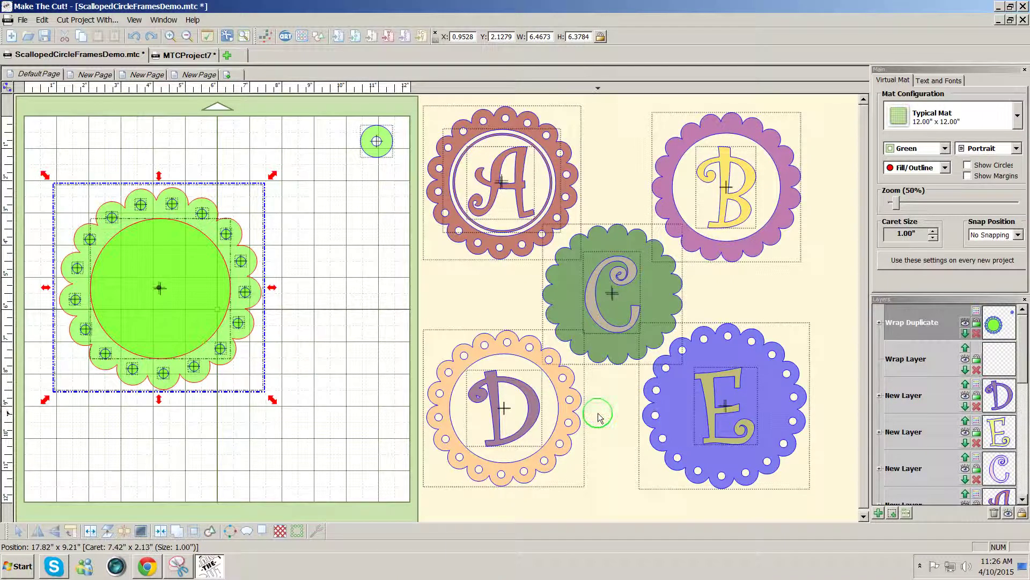
Combine the inner circle as the centre opening, join the small circles as holes, and shift the frame left.
{"action": "left_click", "coordinate": [161, 533]}
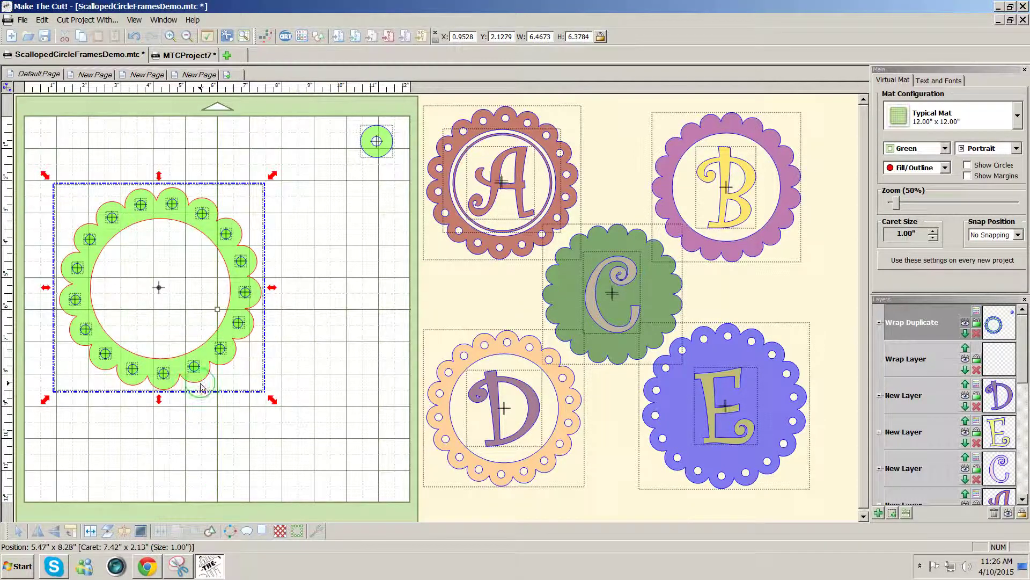
{"action": "left_click_drag", "start_coordinate": [198, 379], "coordinate": [12, 167]}
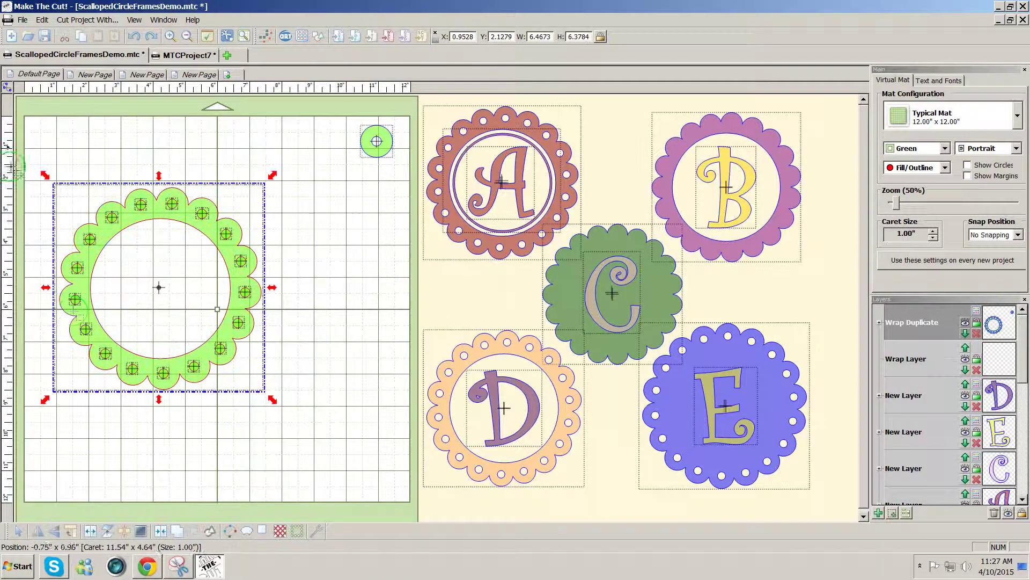
{"action": "left_click", "coordinate": [161, 533]}
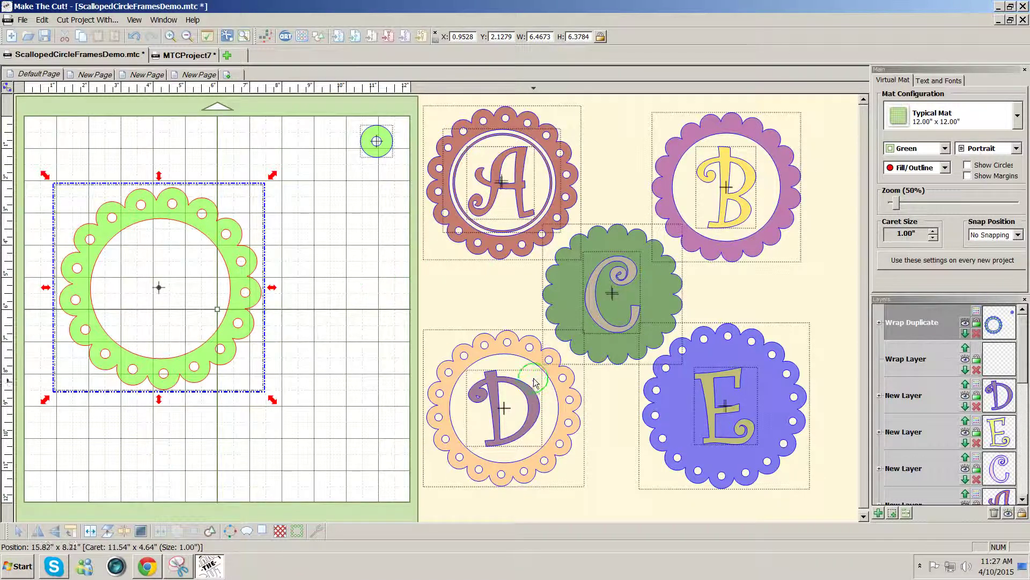
{"action": "left_click_drag", "start_coordinate": [528, 349], "coordinate": [211, 343]}
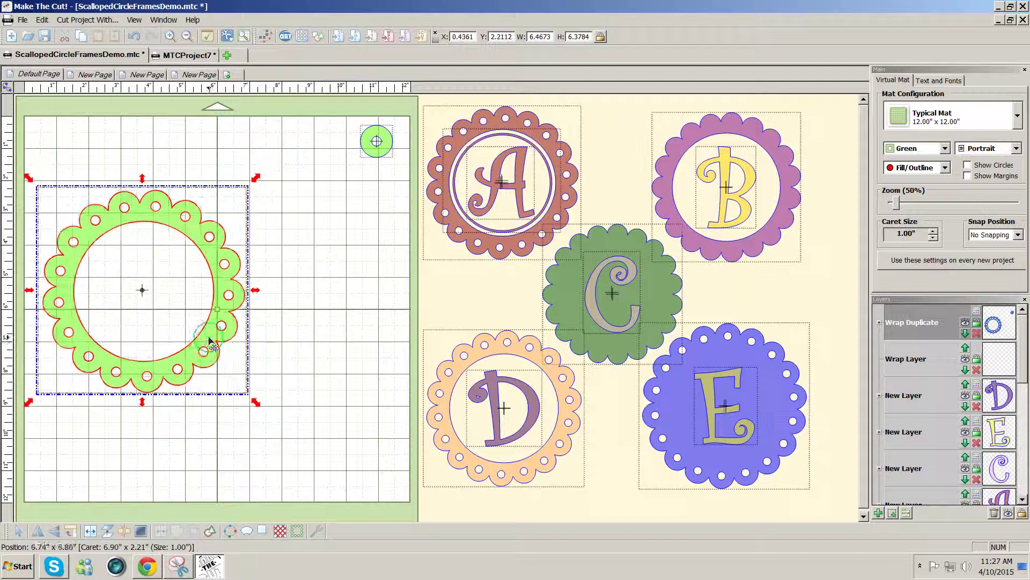
{"action": "left_click", "coordinate": [330, 239]}
Add a generic circle from the Basic Shapes library to the mat.
{"action": "left_click", "coordinate": [318, 36]}
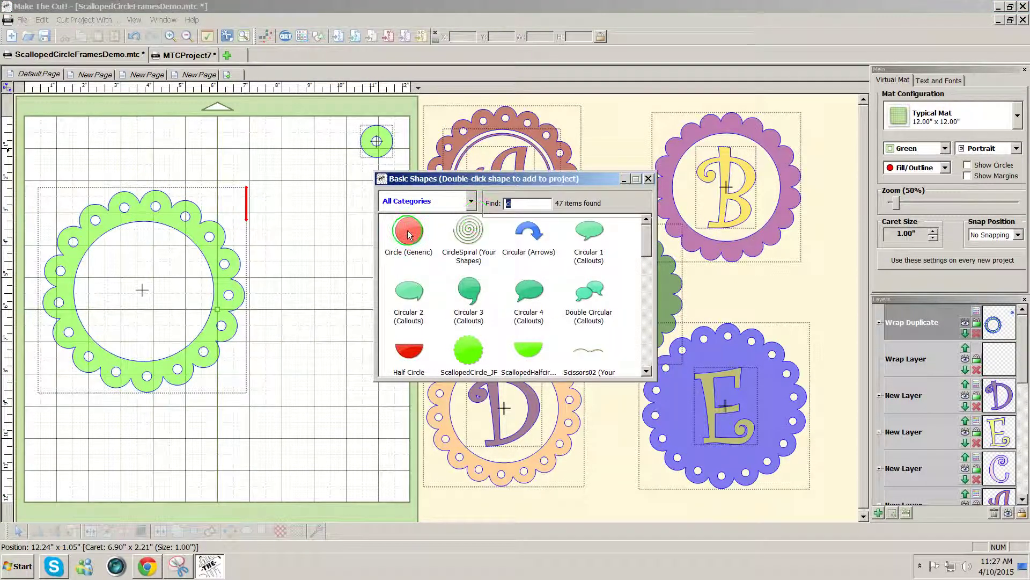
{"action": "double_click", "coordinate": [408, 235]}
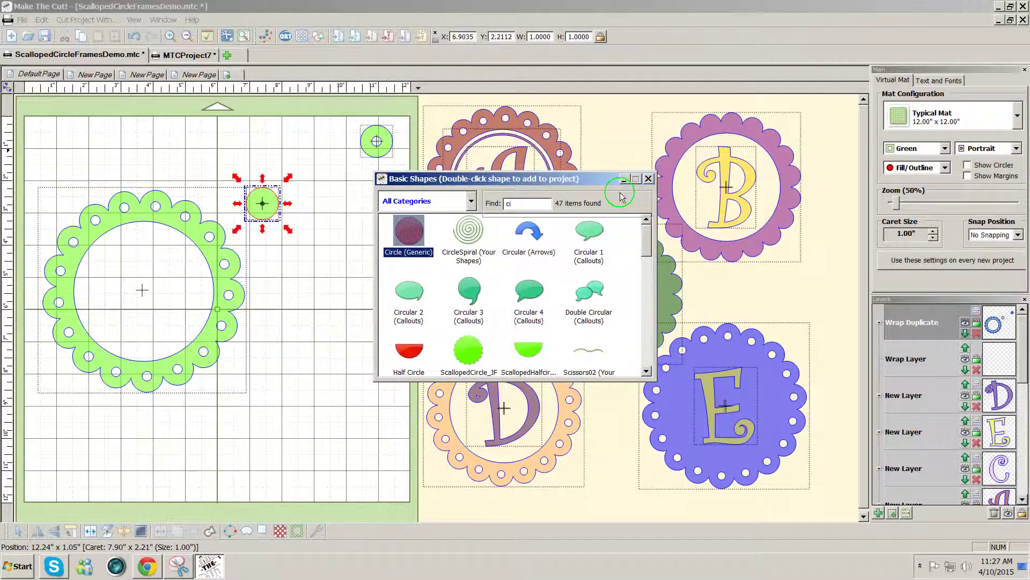
{"action": "left_click", "coordinate": [649, 178]}
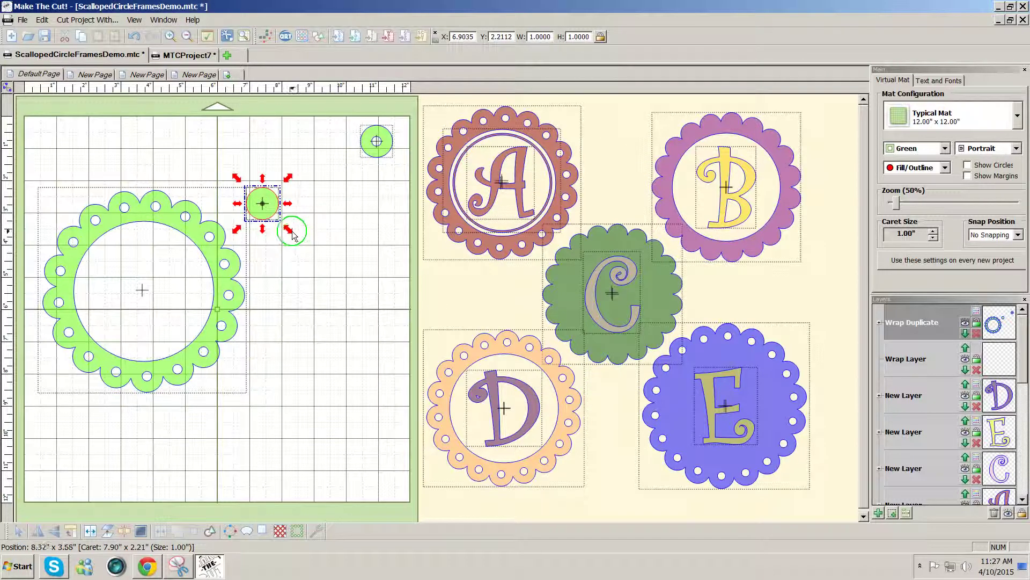
Resize the circle to about 3.97 inches and centre it in the frame's opening.
{"action": "left_click_drag", "start_coordinate": [288, 229], "coordinate": [408, 317]}
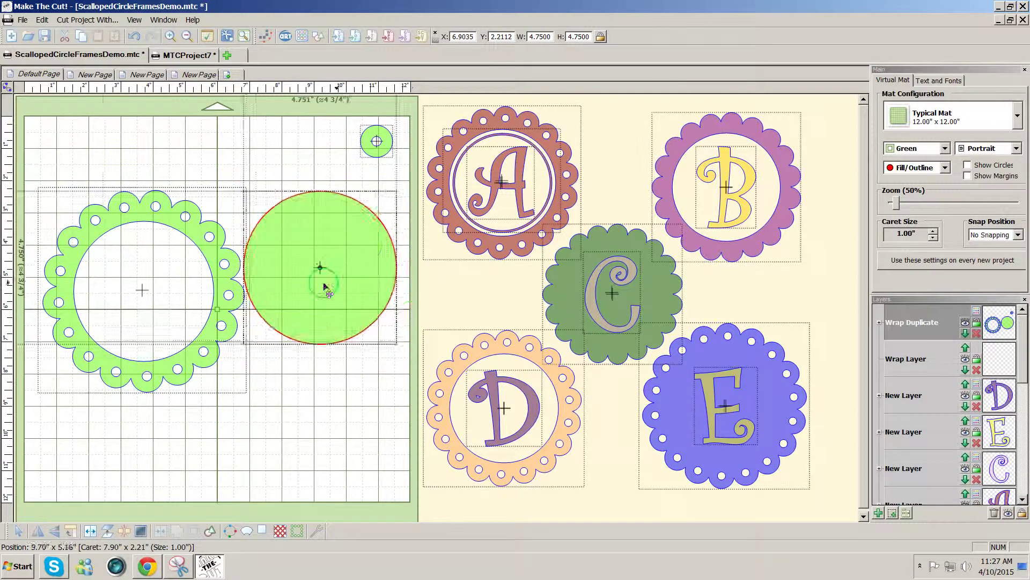
{"action": "left_click_drag", "start_coordinate": [387, 285], "coordinate": [191, 310]}
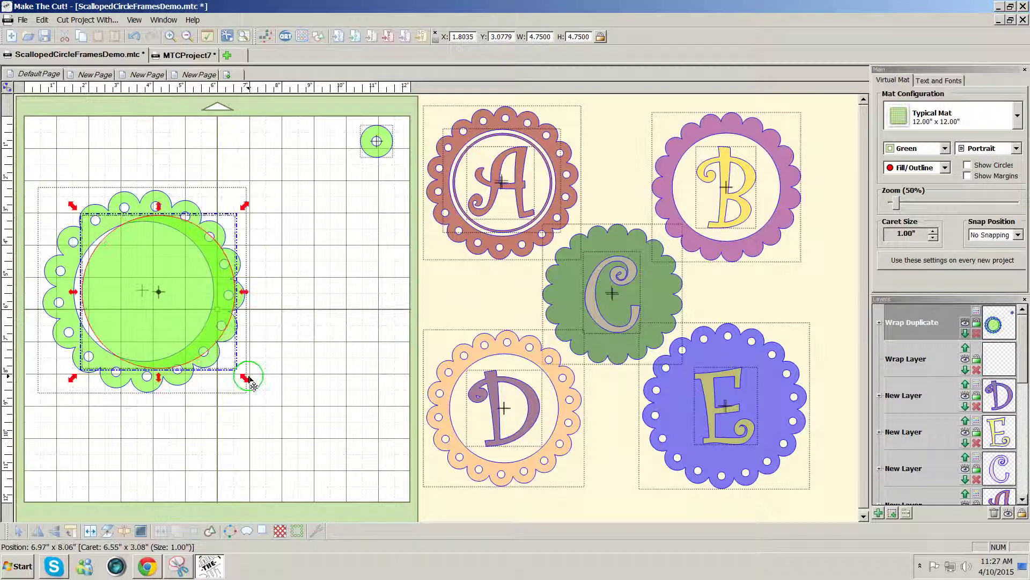
{"action": "left_click_drag", "start_coordinate": [243, 375], "coordinate": [208, 350]}
{"action": "left_click_drag", "start_coordinate": [160, 302], "coordinate": [156, 311]}
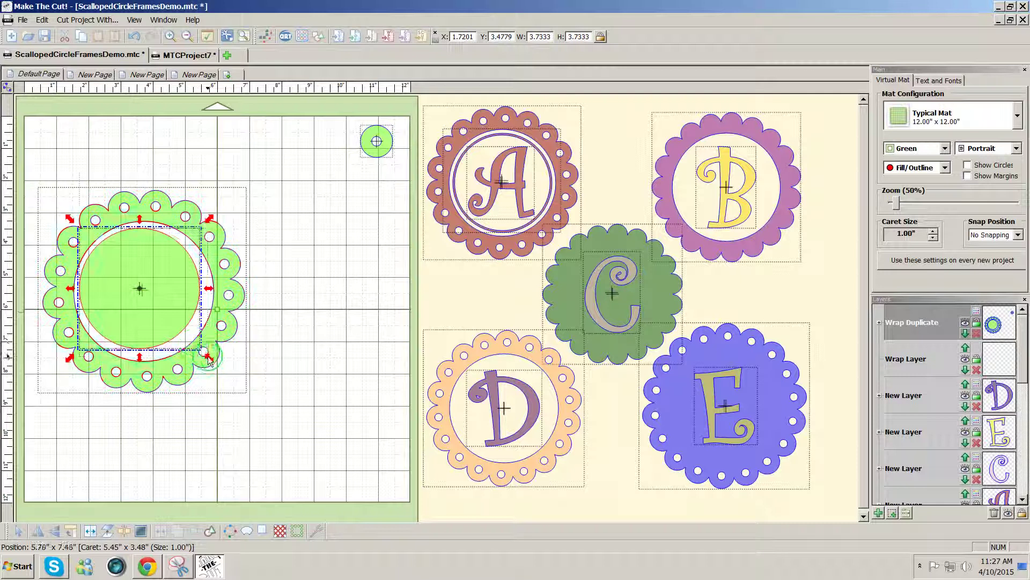
{"action": "left_click_drag", "start_coordinate": [199, 347], "coordinate": [179, 330]}
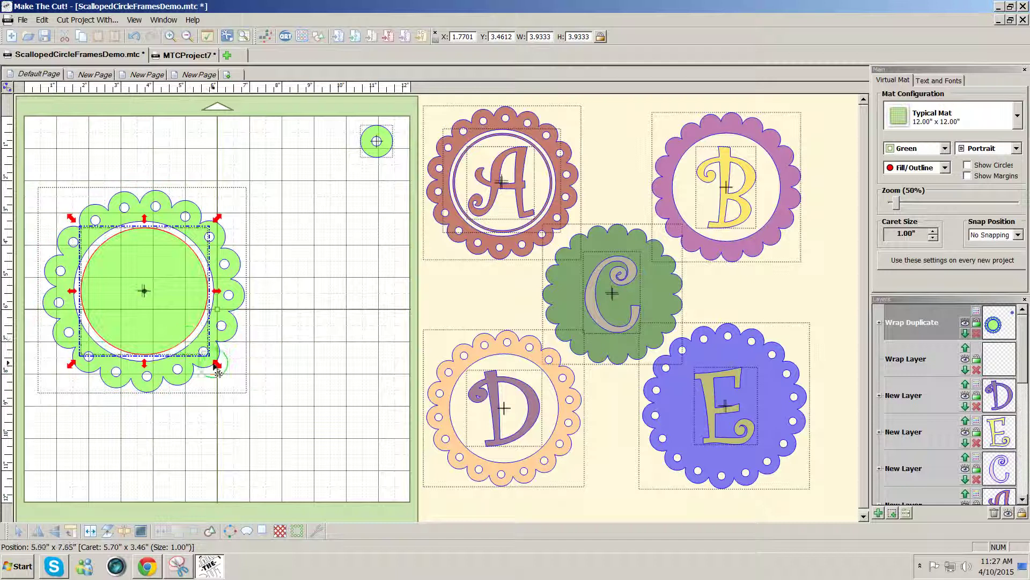
{"action": "left_click_drag", "start_coordinate": [213, 358], "coordinate": [218, 363]}
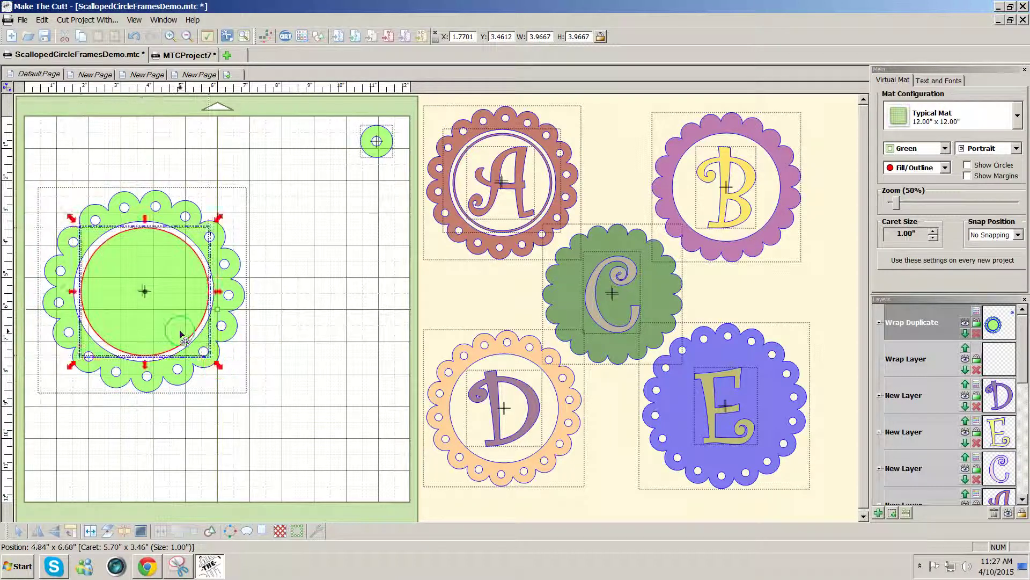
{"action": "left_click_drag", "start_coordinate": [181, 333], "coordinate": [177, 333]}
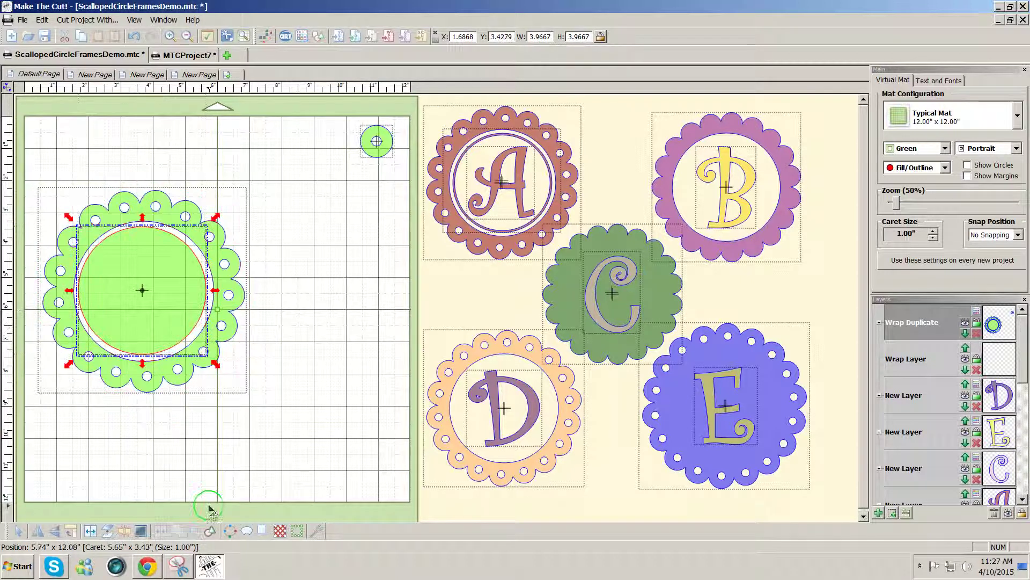
Generate a shadow layer from the circle and break the green shadow circle into separate outlines.
{"action": "left_click", "coordinate": [261, 534]}
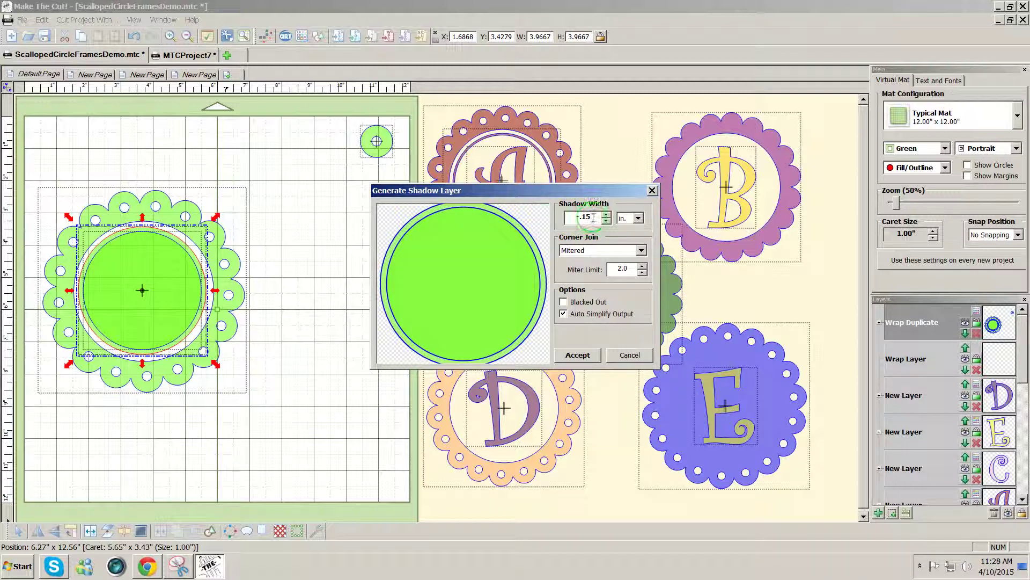
{"action": "left_click", "coordinate": [578, 355]}
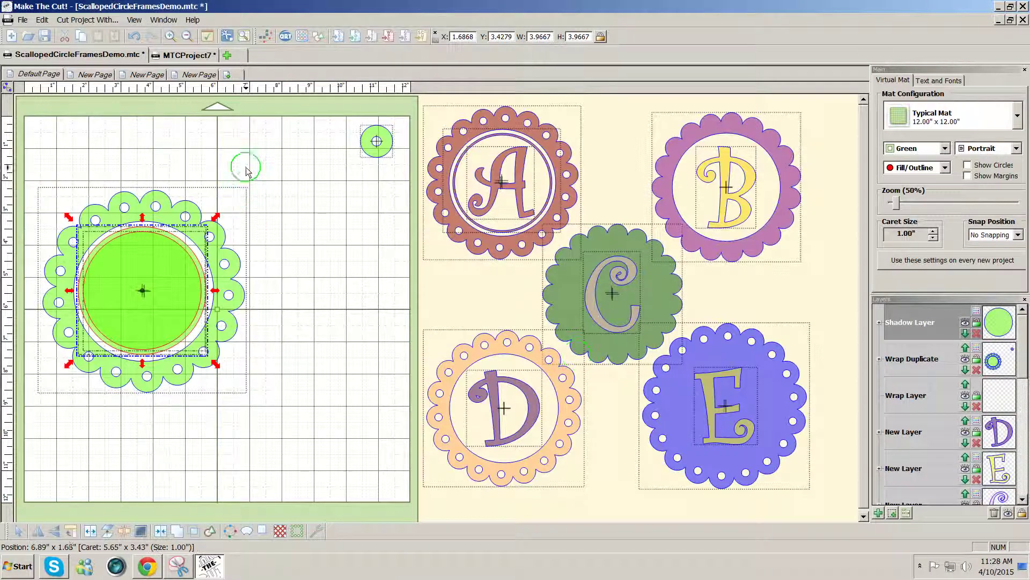
{"action": "left_click_drag", "start_coordinate": [246, 167], "coordinate": [54, 365]}
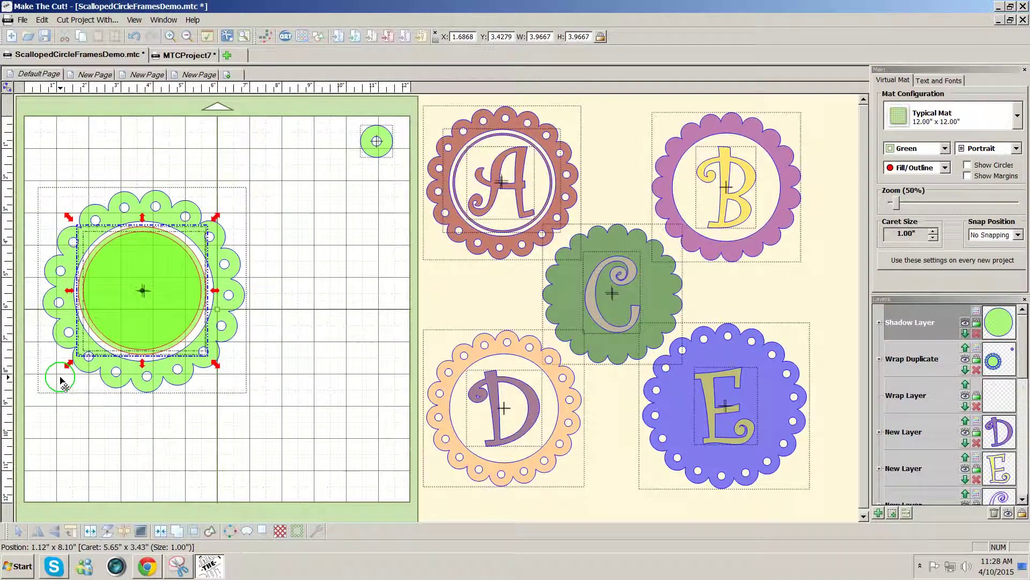
{"action": "left_click", "coordinate": [126, 539]}
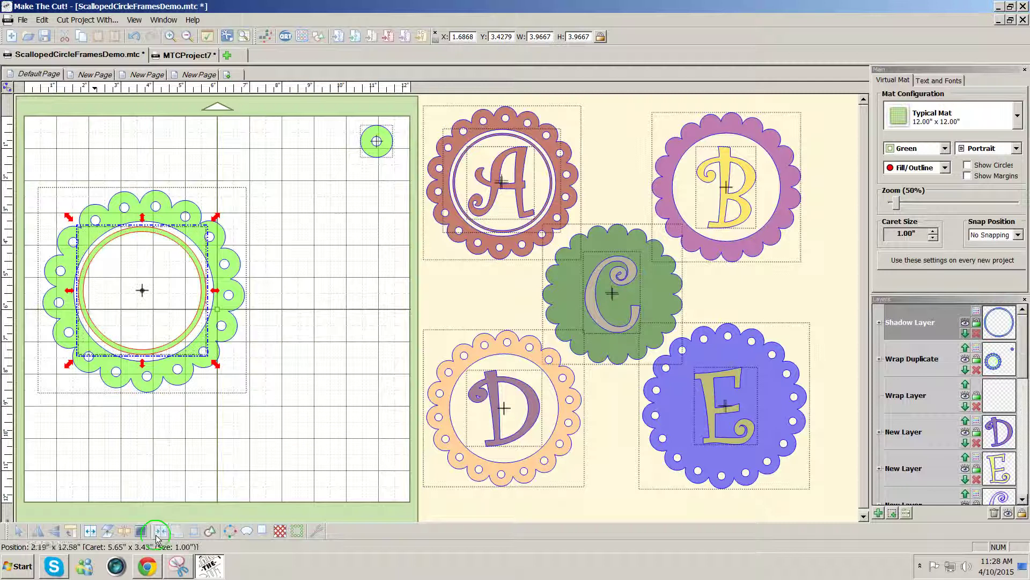
{"action": "left_click", "coordinate": [91, 342]}
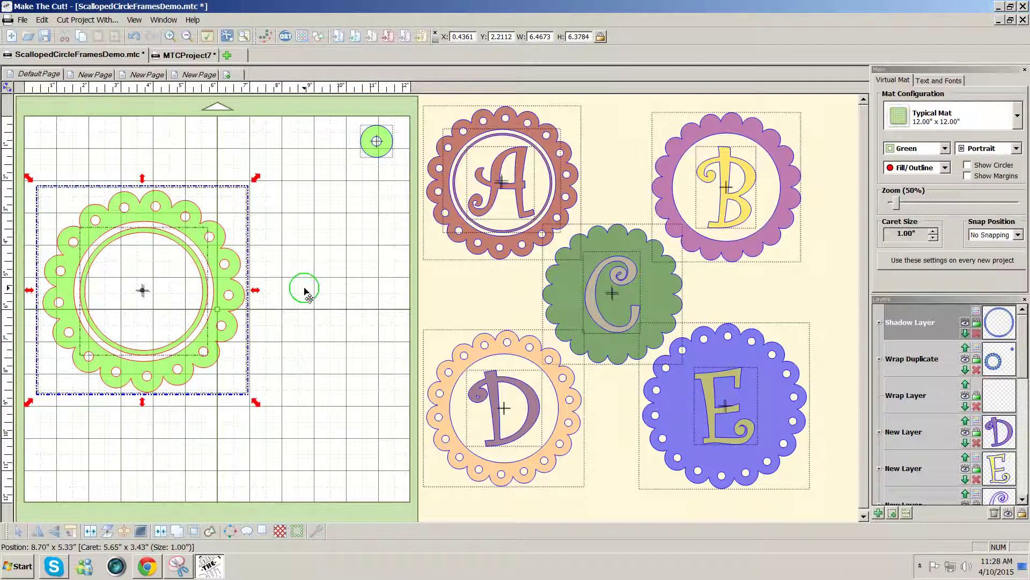
{"action": "left_click", "coordinate": [304, 287]}
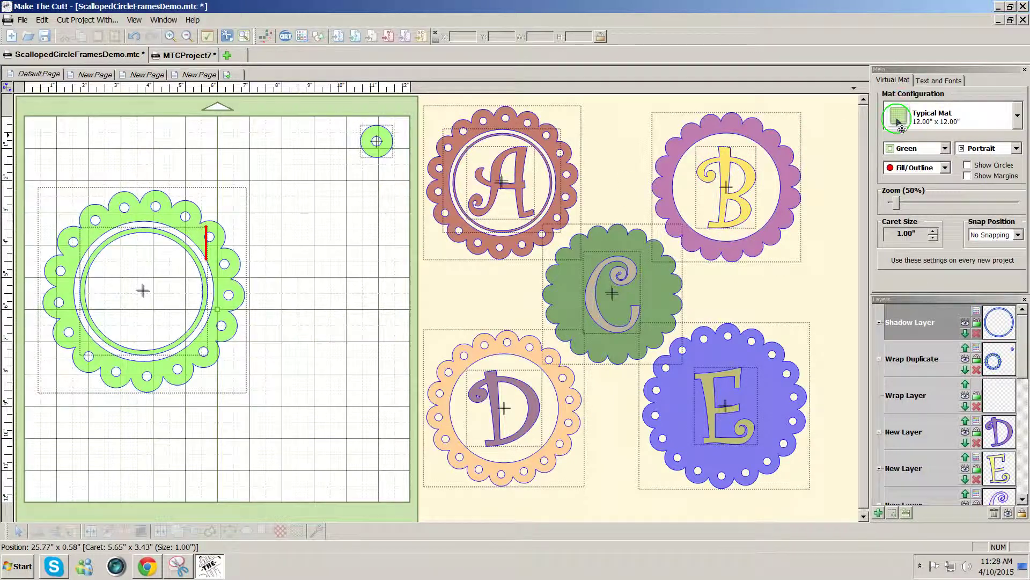
Add a Curlz MT text group, replacing the placeholder FGHI with 'A B C D'.
{"action": "left_click", "coordinate": [955, 83]}
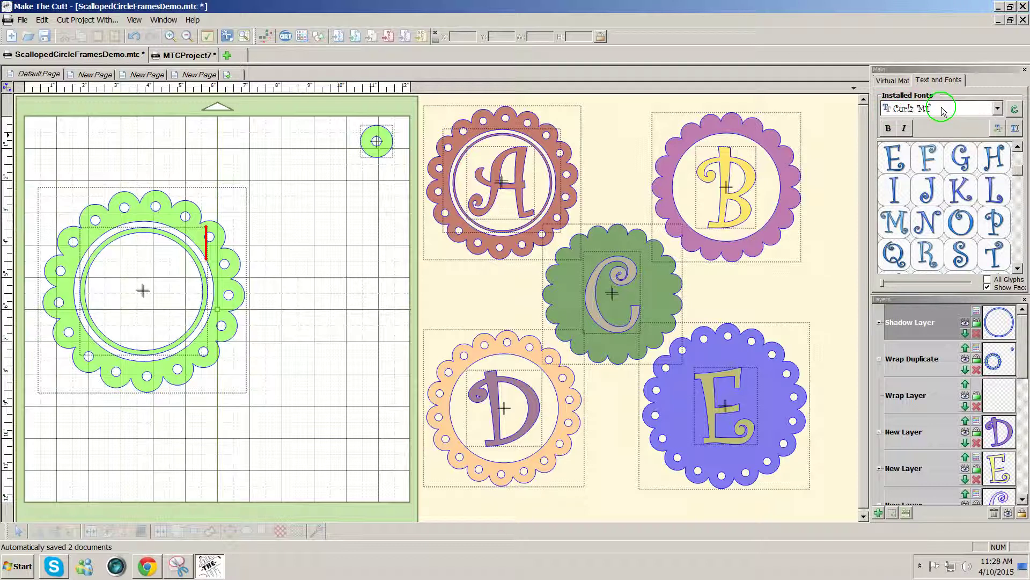
{"action": "left_click", "coordinate": [1014, 129]}
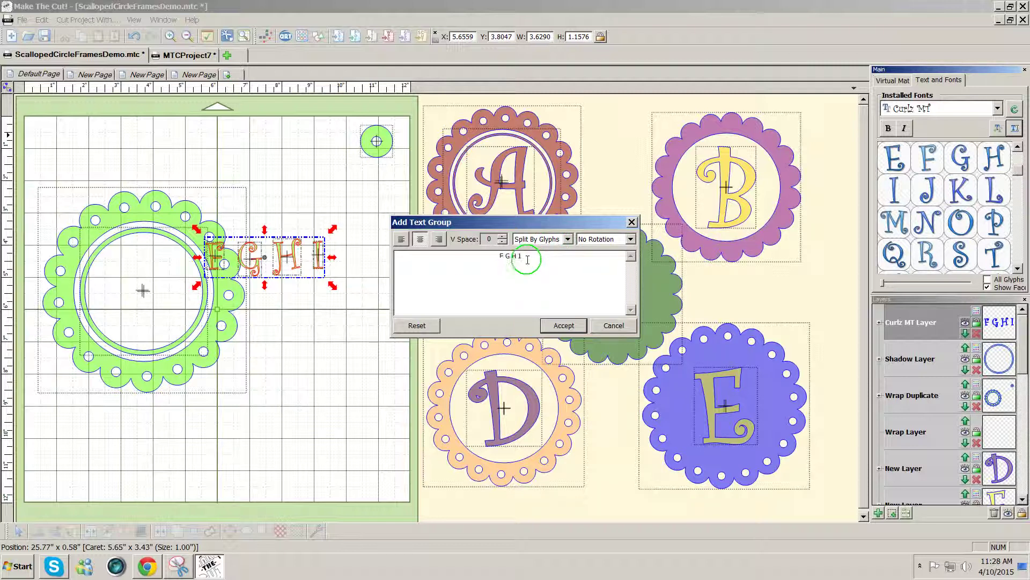
{"action": "left_click_drag", "start_coordinate": [527, 260], "coordinate": [470, 253]}
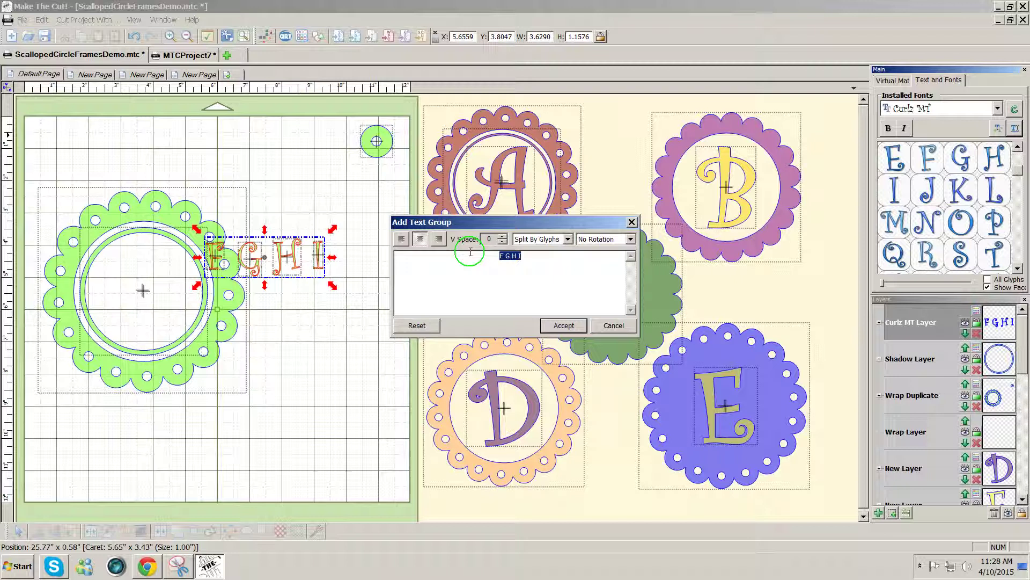
{"action": "type", "text": "A B C D"}
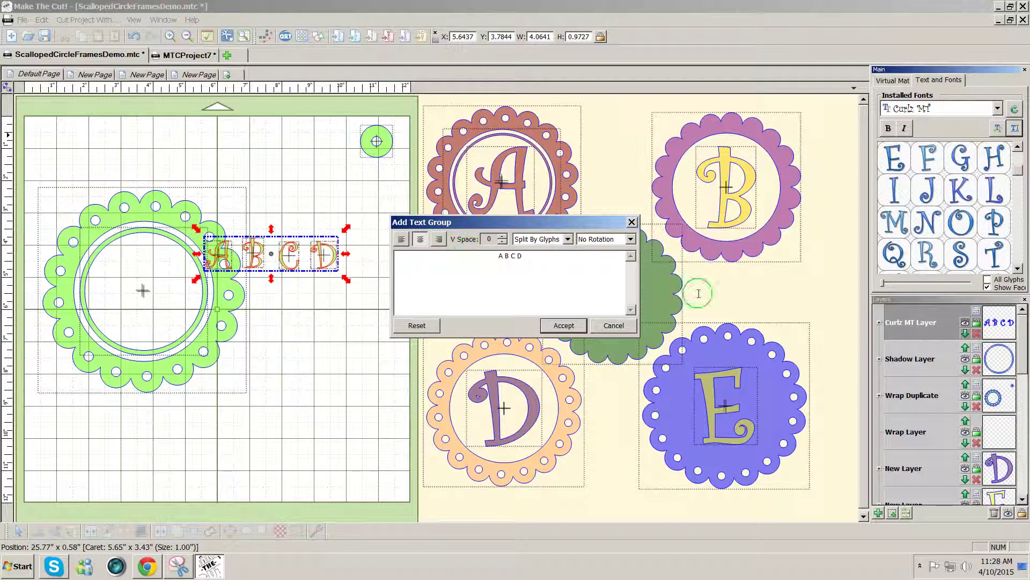
{"action": "left_click", "coordinate": [563, 326]}
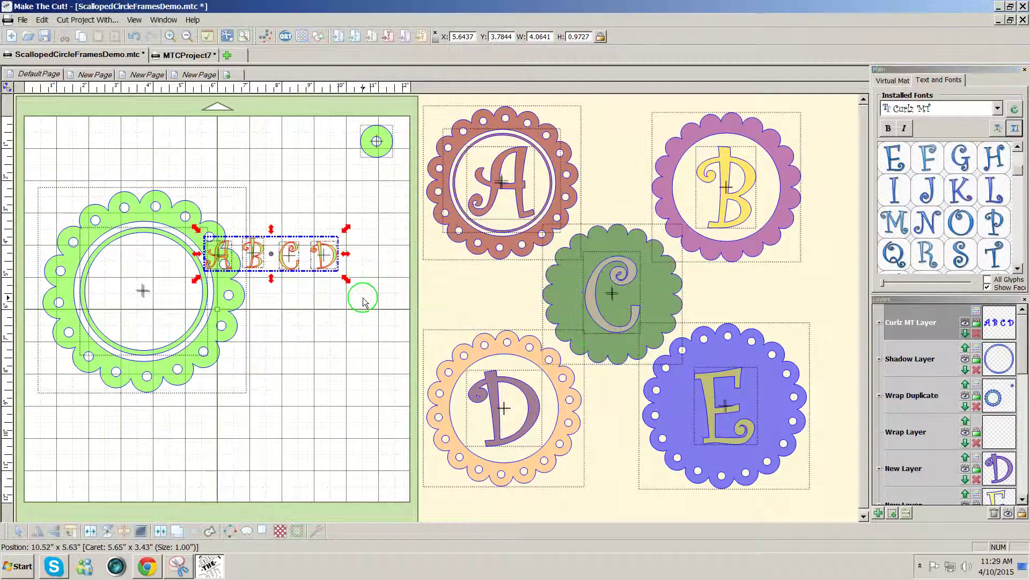
Enlarge the A B C D text below the frame and give it a 0.02 in shadow layer.
{"action": "left_click_drag", "start_coordinate": [326, 264], "coordinate": [354, 242]}
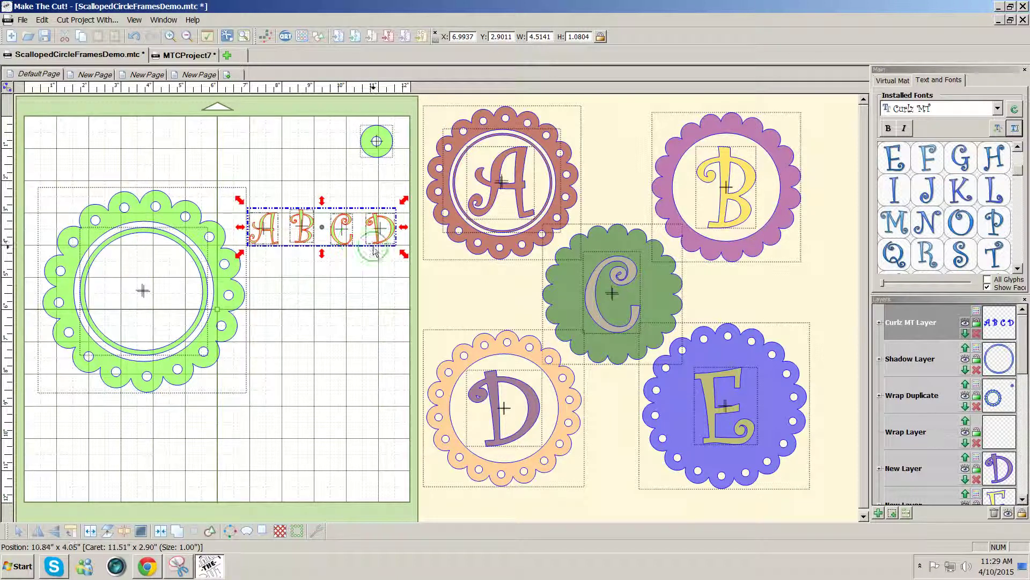
{"action": "left_click_drag", "start_coordinate": [404, 257], "coordinate": [272, 445]}
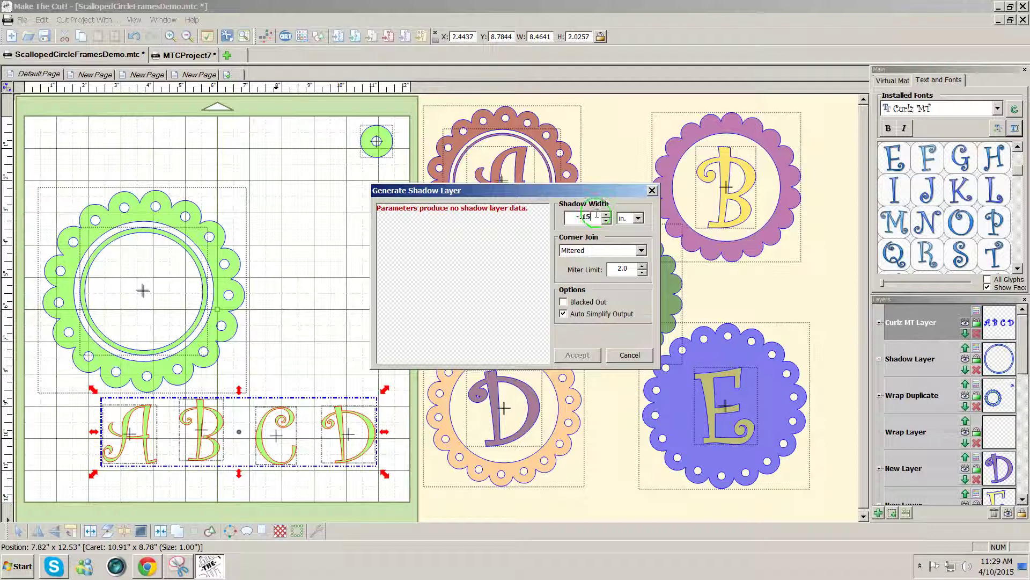
{"action": "left_click_drag", "start_coordinate": [597, 216], "coordinate": [547, 212]}
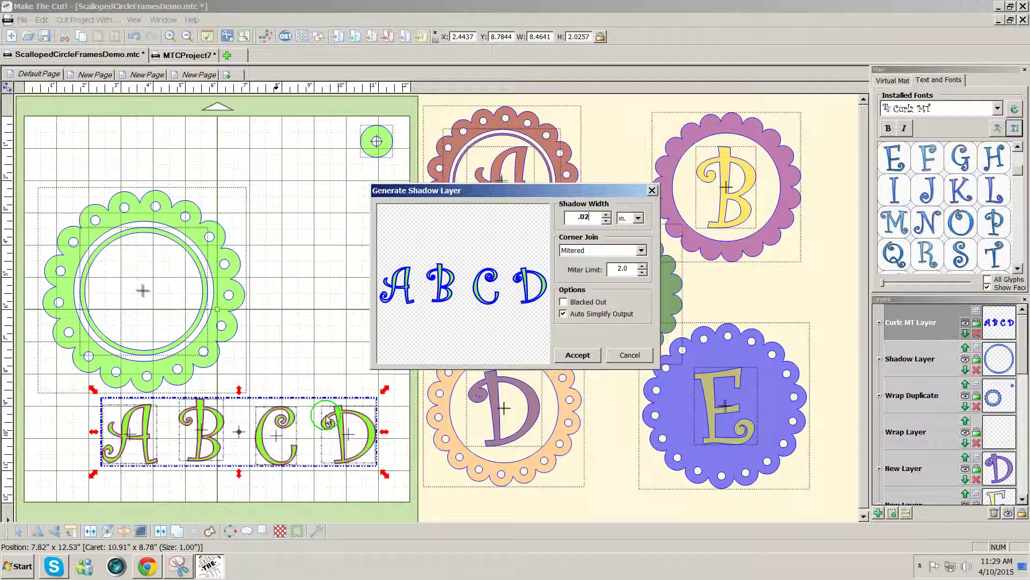
{"action": "left_click", "coordinate": [579, 356]}
Drag the original Curlz letters A, B, C and D away, leaving only their shadow outlines.
{"action": "left_click", "coordinate": [336, 354]}
{"action": "left_click", "coordinate": [294, 450]}
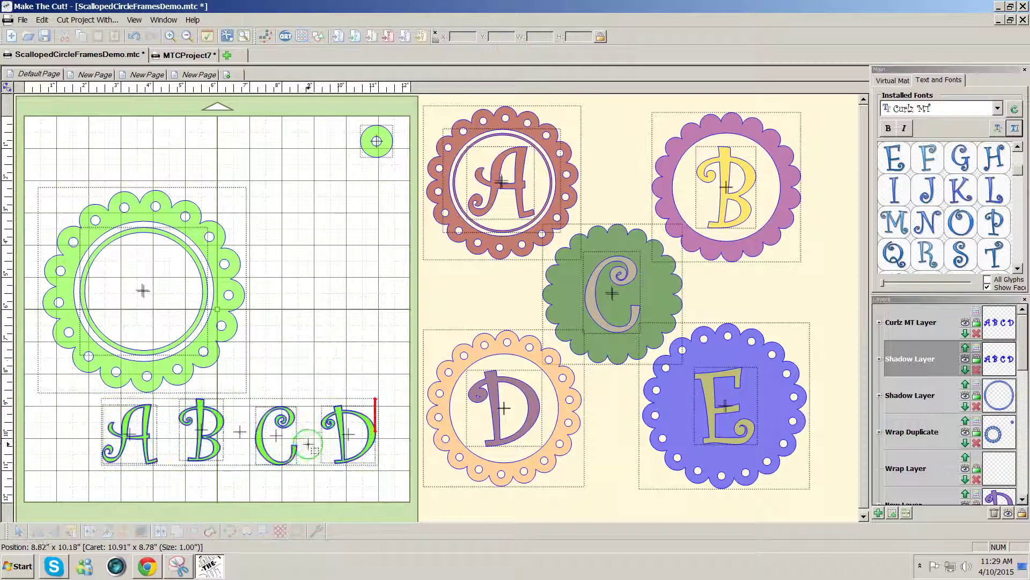
{"action": "left_click_drag", "start_coordinate": [297, 459], "coordinate": [328, 375]}
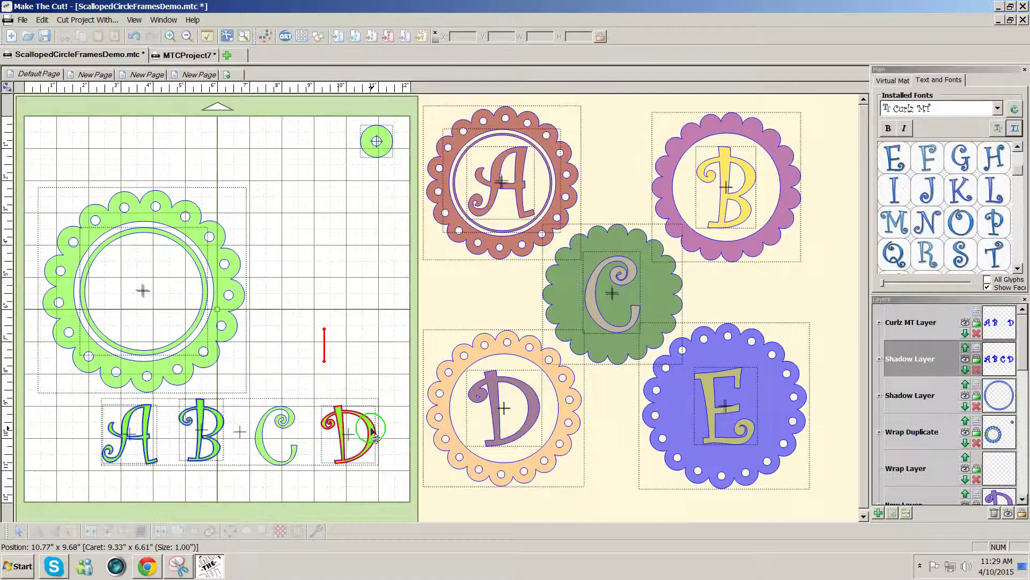
{"action": "left_click_drag", "start_coordinate": [345, 420], "coordinate": [370, 381]}
{"action": "left_click", "coordinate": [177, 435]}
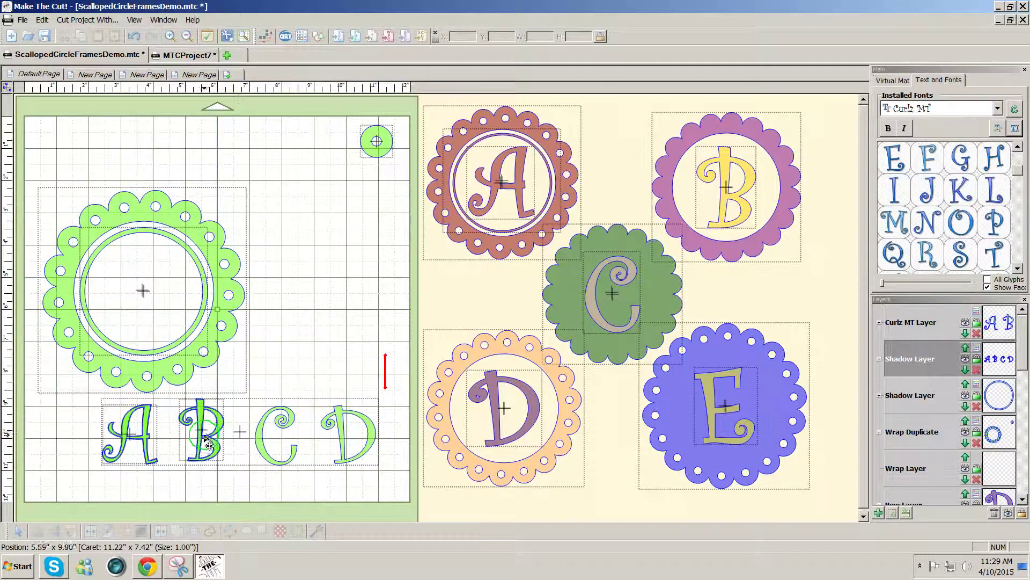
{"action": "left_click_drag", "start_coordinate": [208, 443], "coordinate": [261, 373]}
{"action": "left_click", "coordinate": [148, 445]}
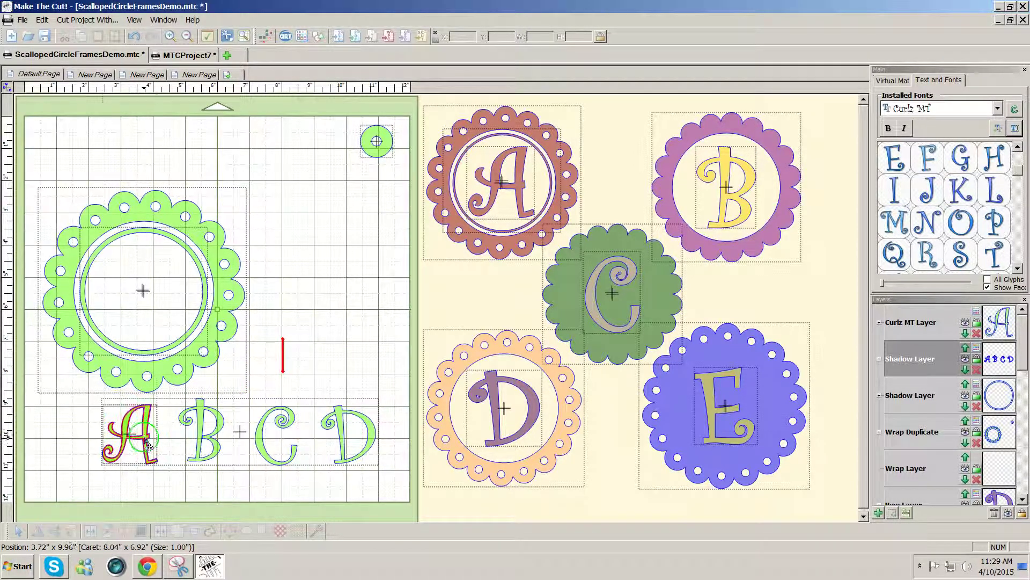
{"action": "left_click_drag", "start_coordinate": [148, 445], "coordinate": [352, 327]}
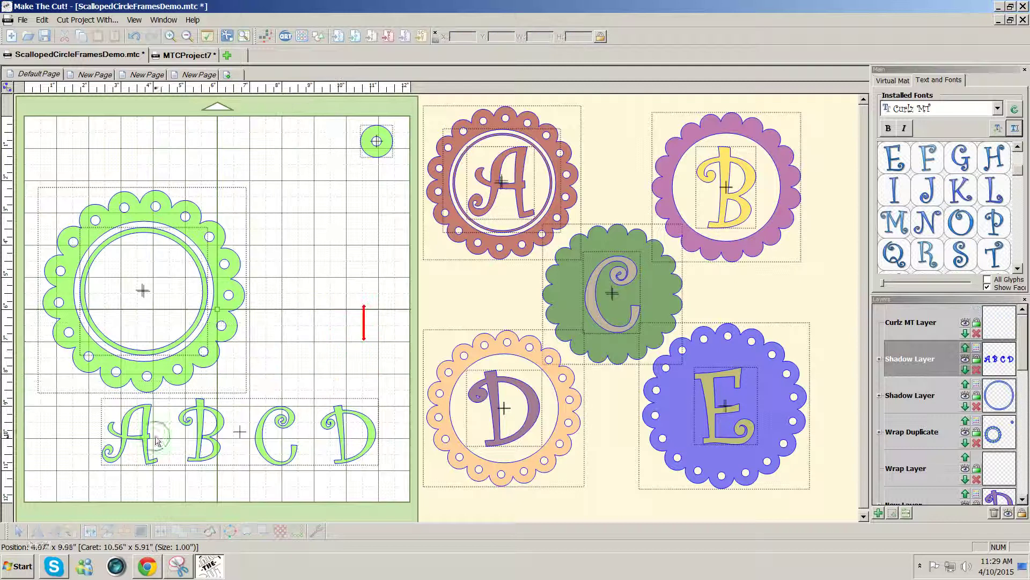
{"action": "left_click_drag", "start_coordinate": [73, 393], "coordinate": [401, 487]}
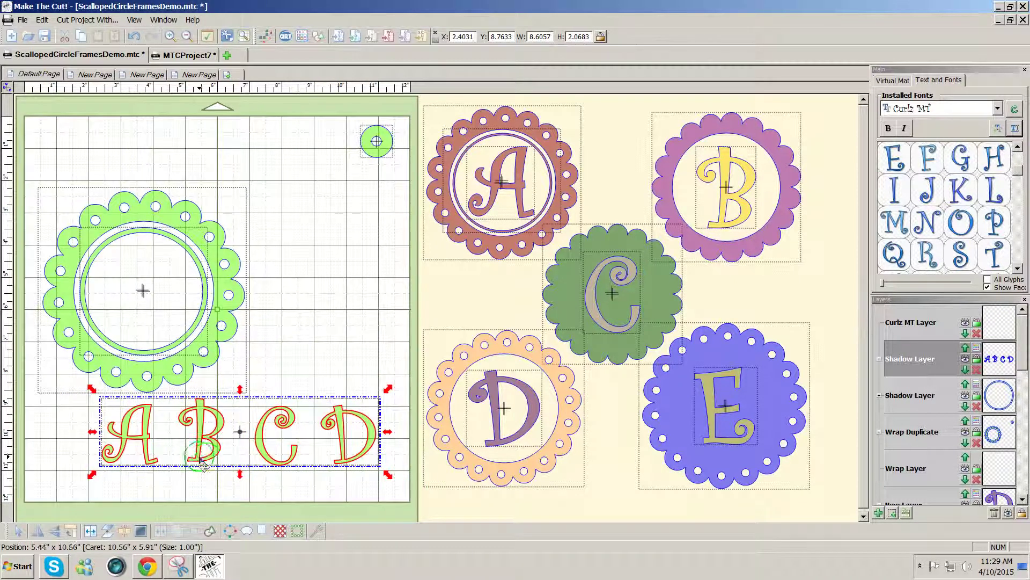
Split the shadow letters into individual letters and centre the A inside the green frame.
{"action": "left_click", "coordinate": [197, 475]}
{"action": "left_click", "coordinate": [197, 460]}
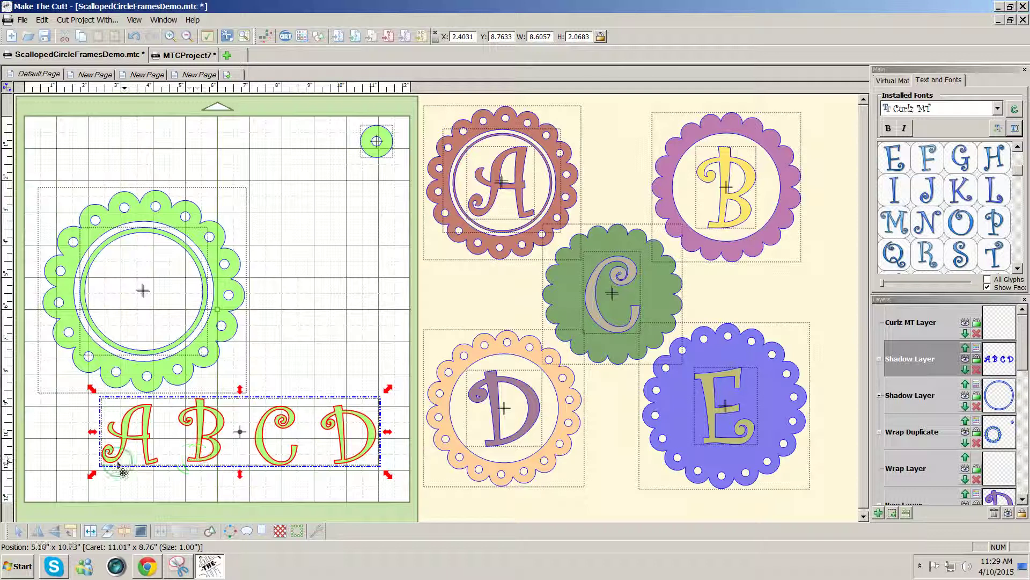
{"action": "left_click", "coordinate": [90, 531]}
{"action": "left_click", "coordinate": [150, 498]}
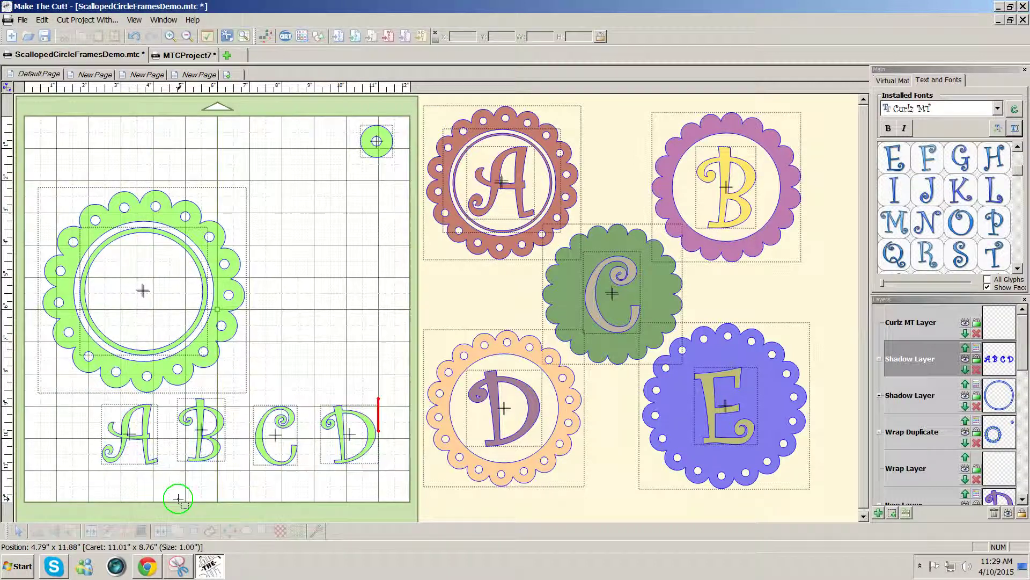
{"action": "left_click", "coordinate": [148, 460]}
{"action": "left_click_drag", "start_coordinate": [150, 462], "coordinate": [194, 340]}
Delete the test frame and loose letters, then move the five lettered A–E frames onto the mat.
{"action": "left_click_drag", "start_coordinate": [287, 145], "coordinate": [5, 432]}
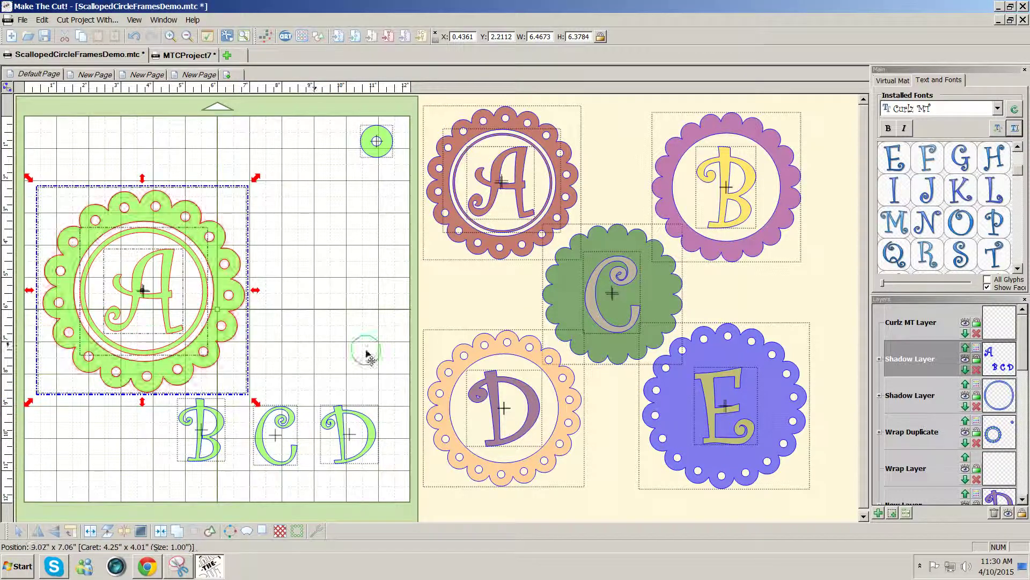
{"action": "left_click", "coordinate": [348, 348]}
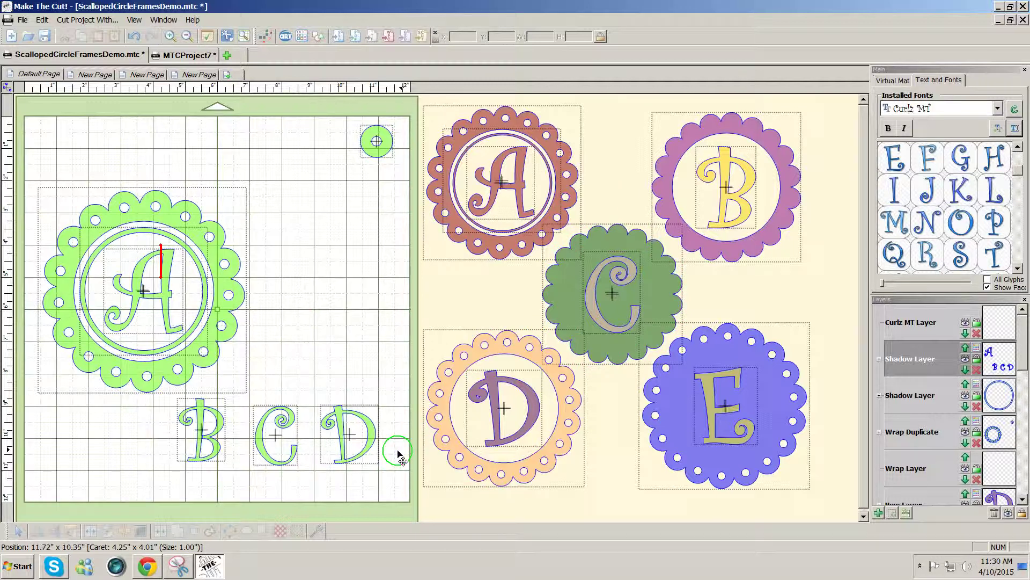
{"action": "left_click_drag", "start_coordinate": [396, 477], "coordinate": [37, 165]}
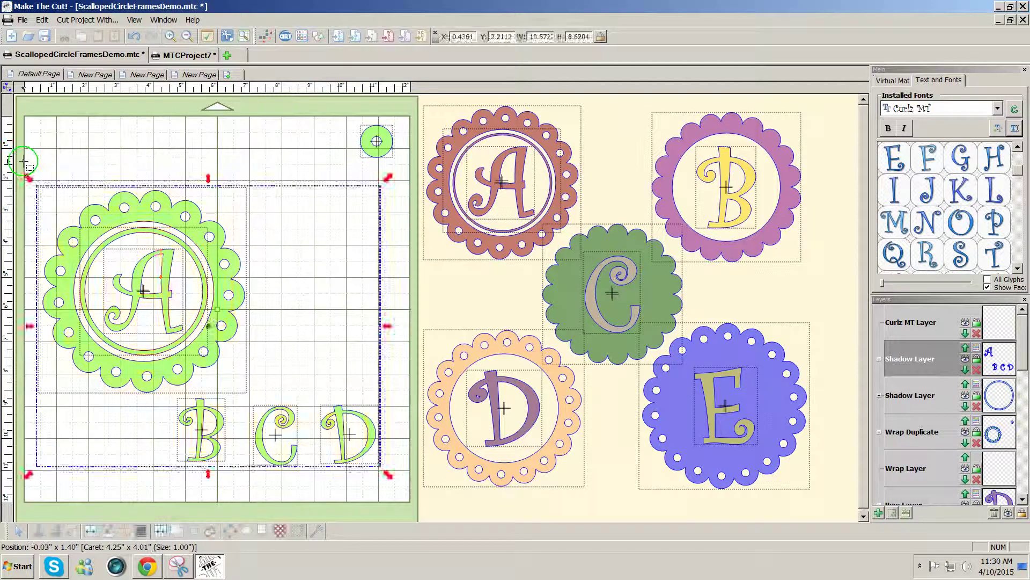
{"action": "key", "text": "Delete"}
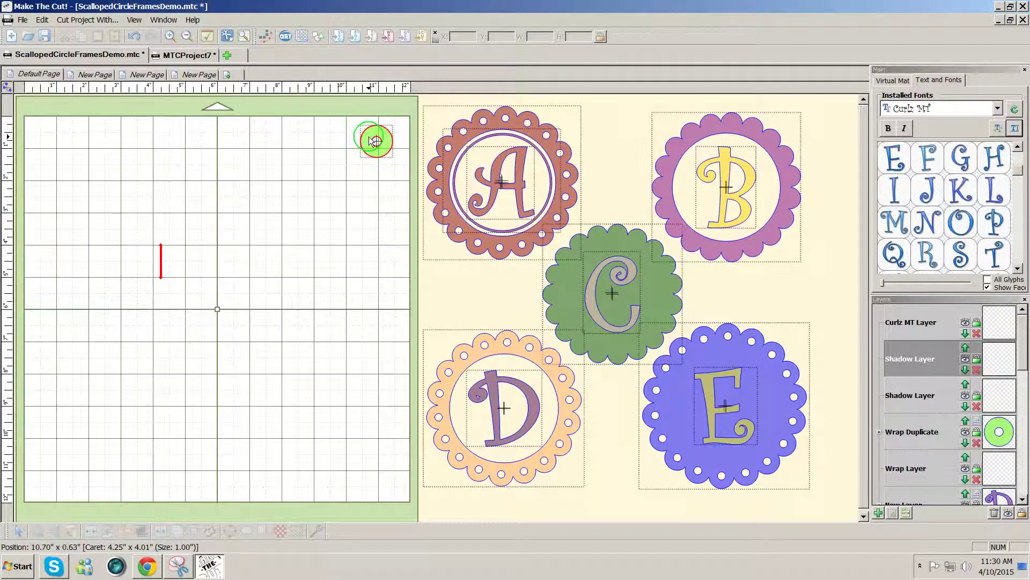
{"action": "left_click", "coordinate": [393, 125]}
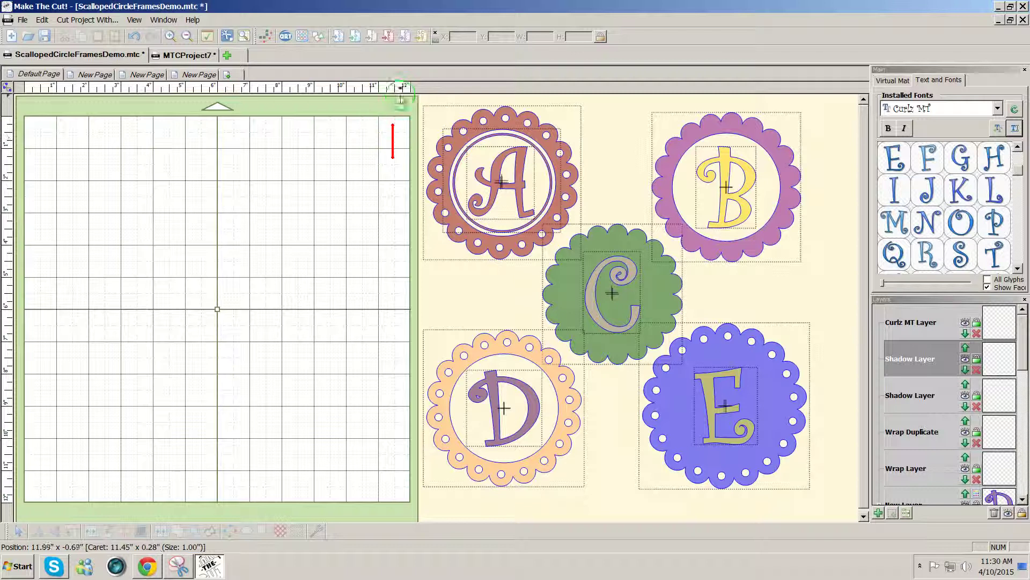
{"action": "left_click_drag", "start_coordinate": [407, 96], "coordinate": [865, 538]}
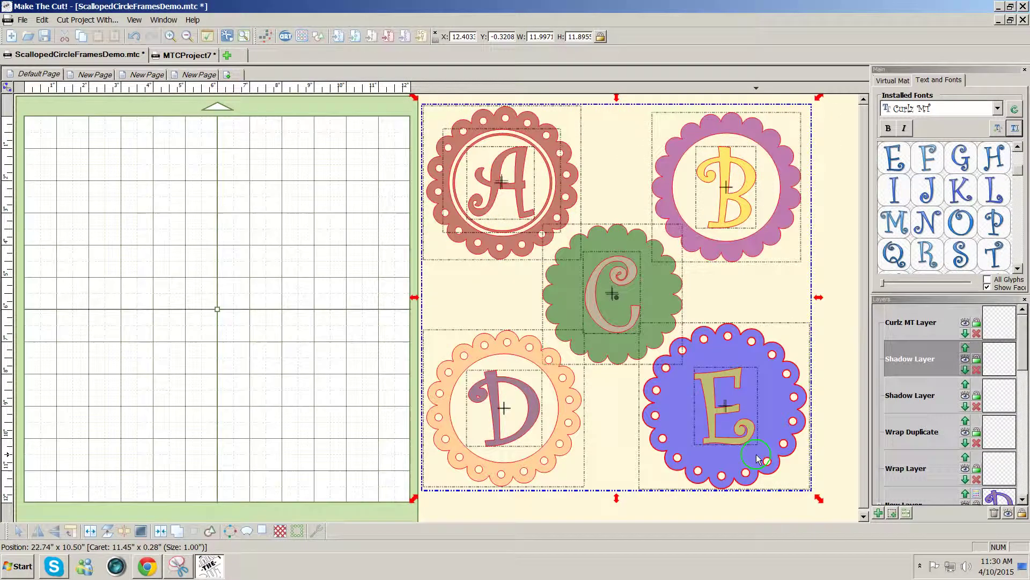
{"action": "left_click_drag", "start_coordinate": [759, 459], "coordinate": [356, 463]}
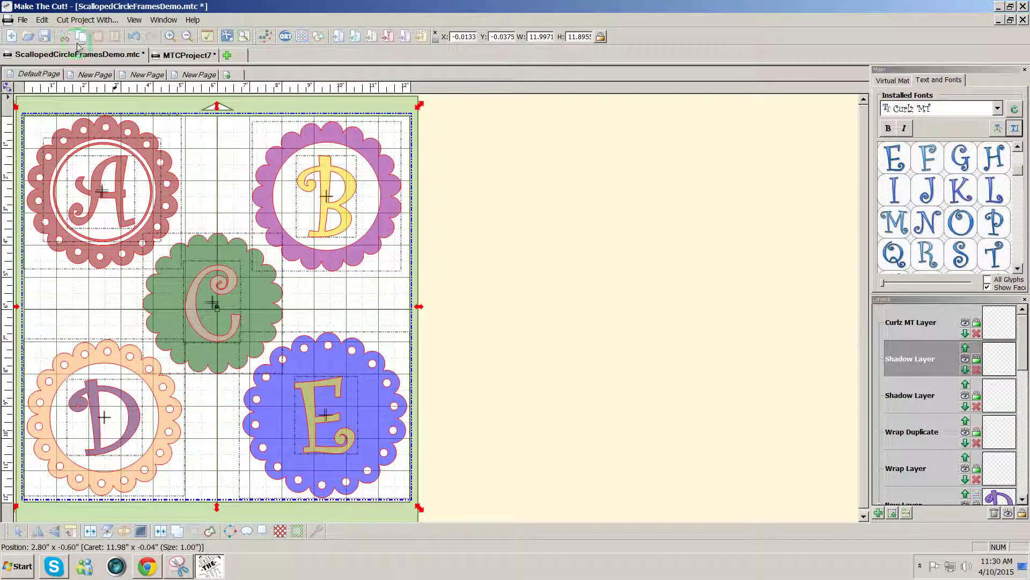
Export the frames to the Desktop as SVG 'ScallopedCircle1', then switch to Cricut Design Space in Chrome.
{"action": "left_click", "coordinate": [22, 20]}
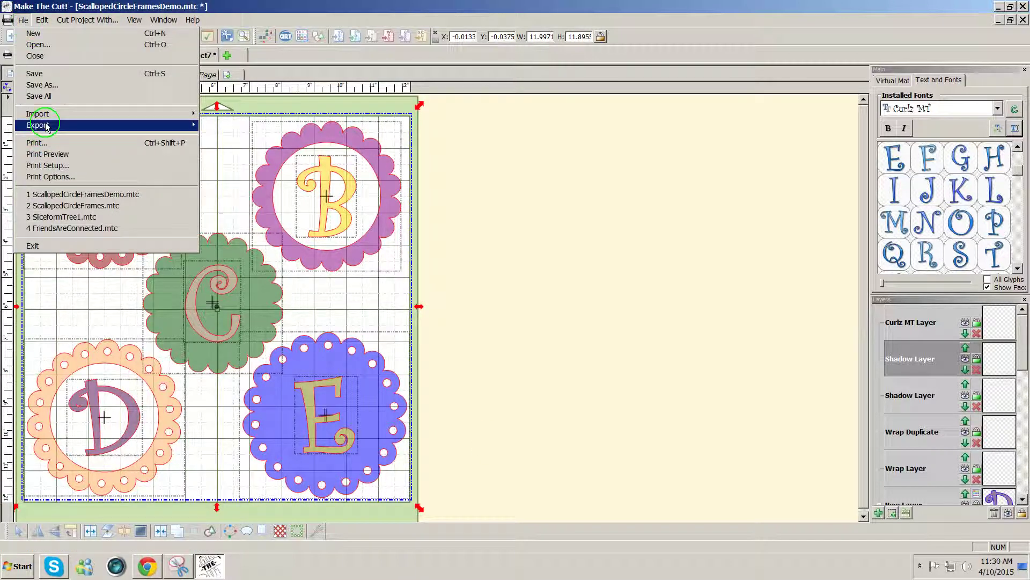
{"action": "mouse_move", "coordinate": [47, 127]}
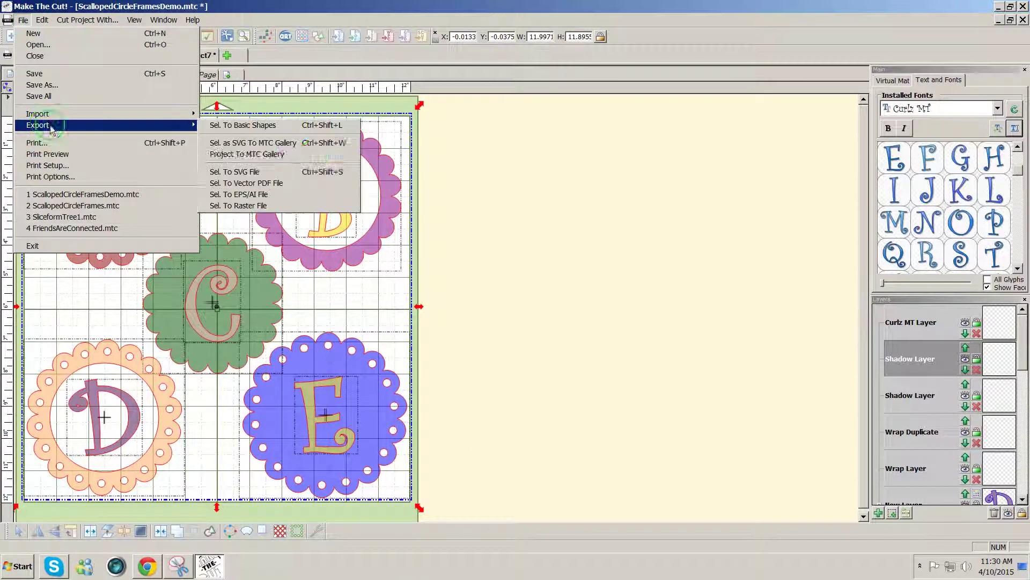
{"action": "left_click", "coordinate": [303, 175]}
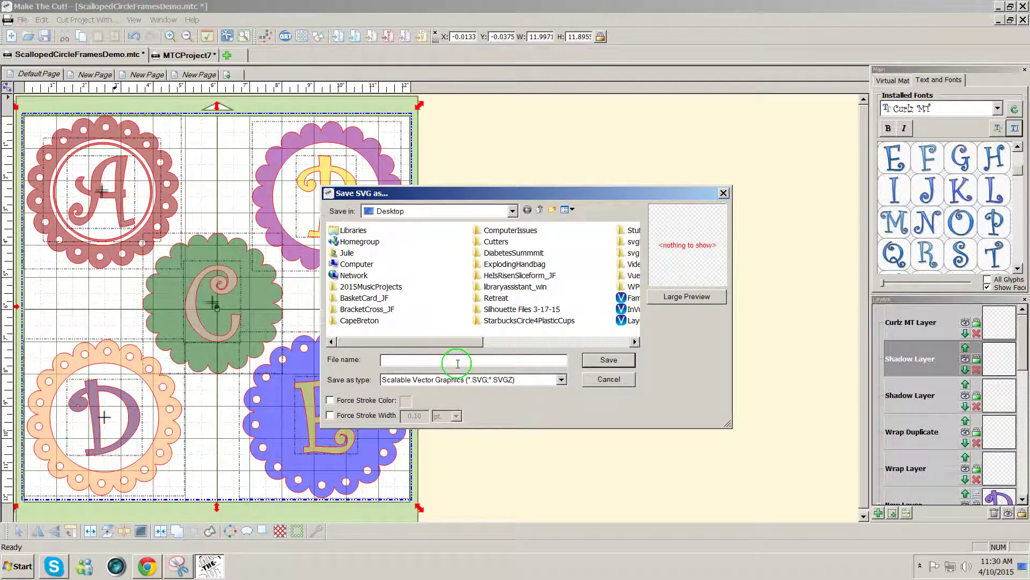
{"action": "type", "text": "Sa"}
{"action": "type", "text": "callope"}
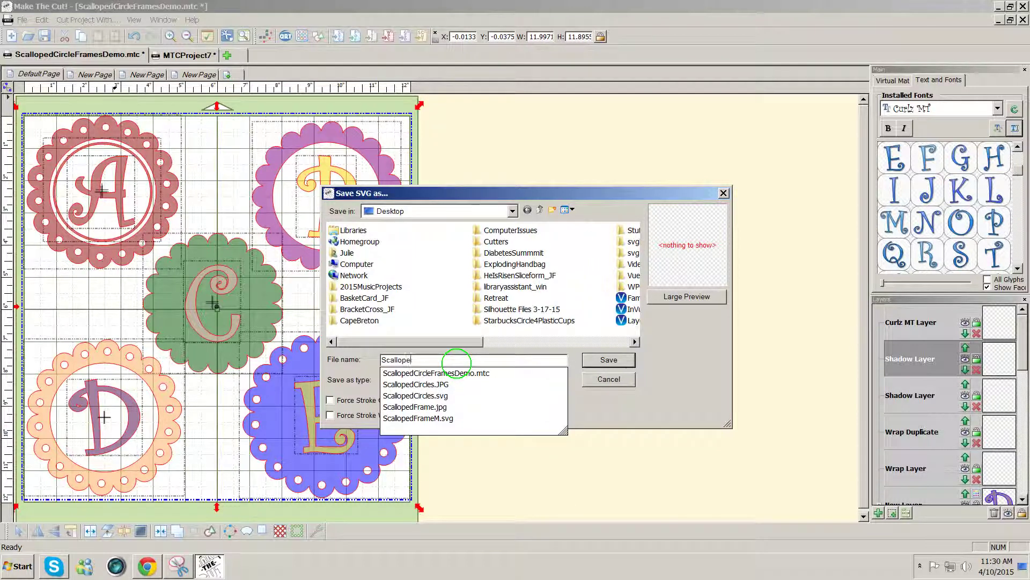
{"action": "type", "text": "dCirc"}
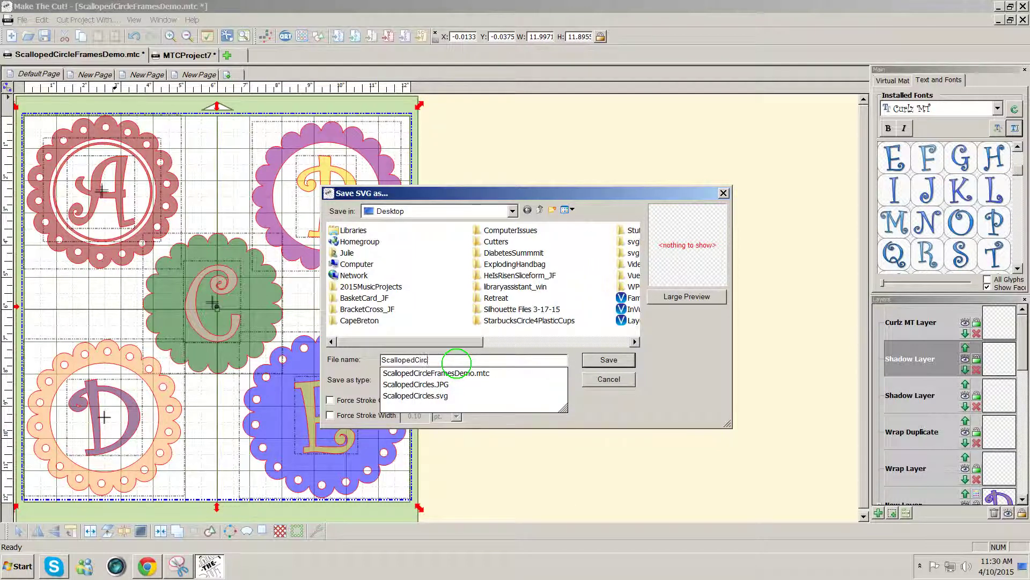
{"action": "type", "text": "le"}
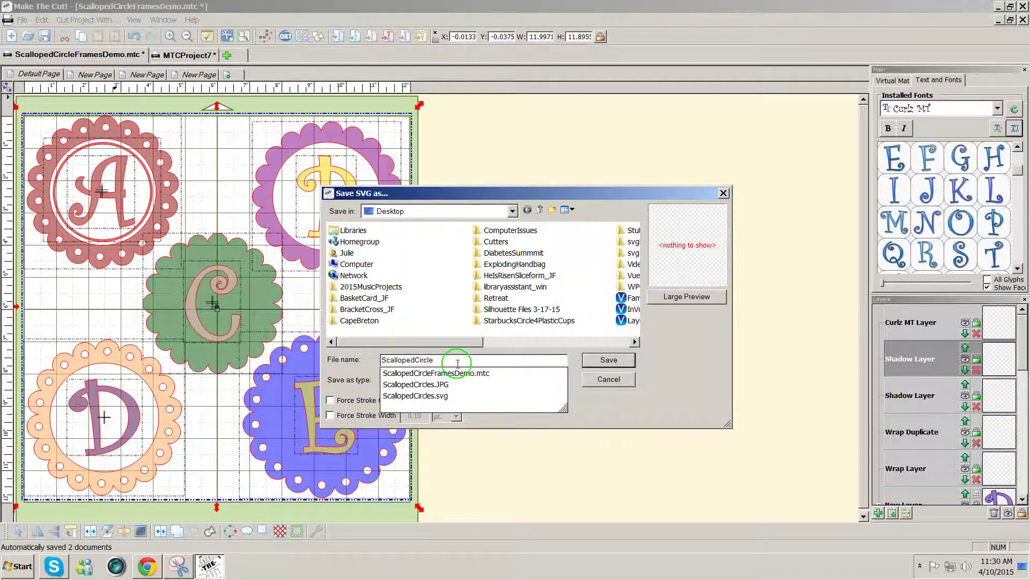
{"action": "type", "text": "1"}
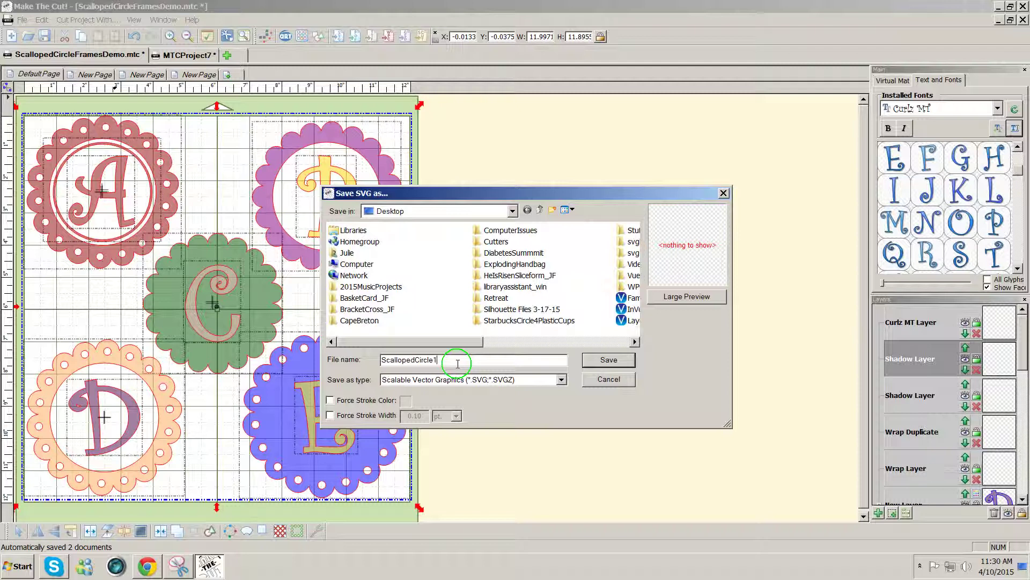
{"action": "left_click", "coordinate": [623, 359]}
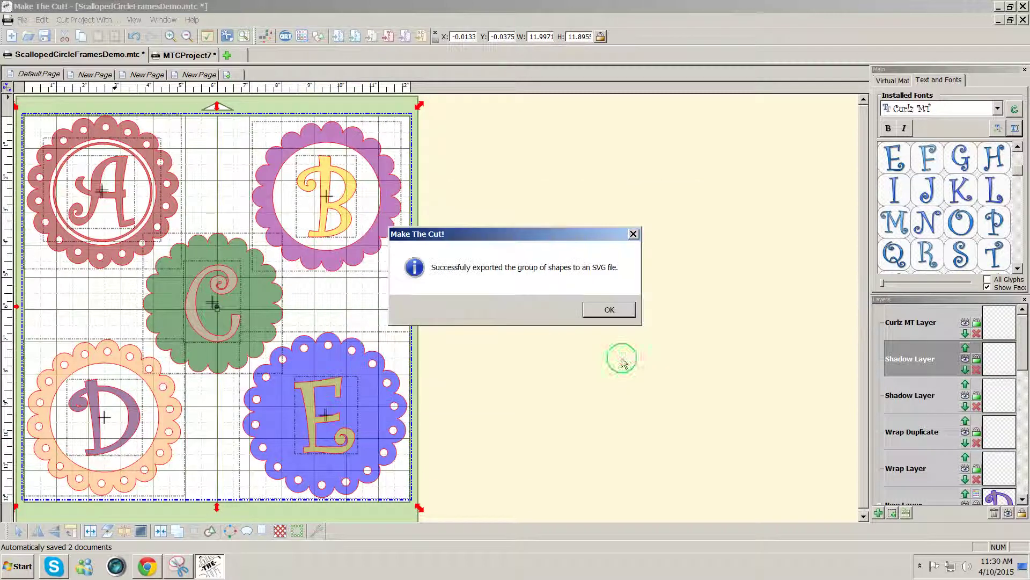
{"action": "left_click", "coordinate": [148, 567]}
{"action": "left_click", "coordinate": [342, 13]}
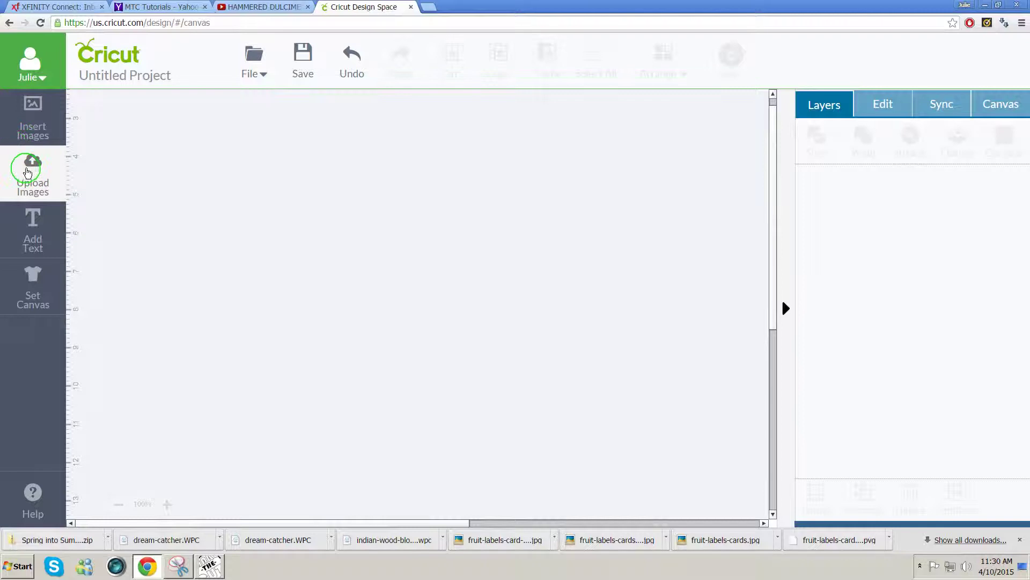
Upload ScallopedCircle1.svg as a vector image in Cricut Design Space and save it.
{"action": "left_click", "coordinate": [29, 168]}
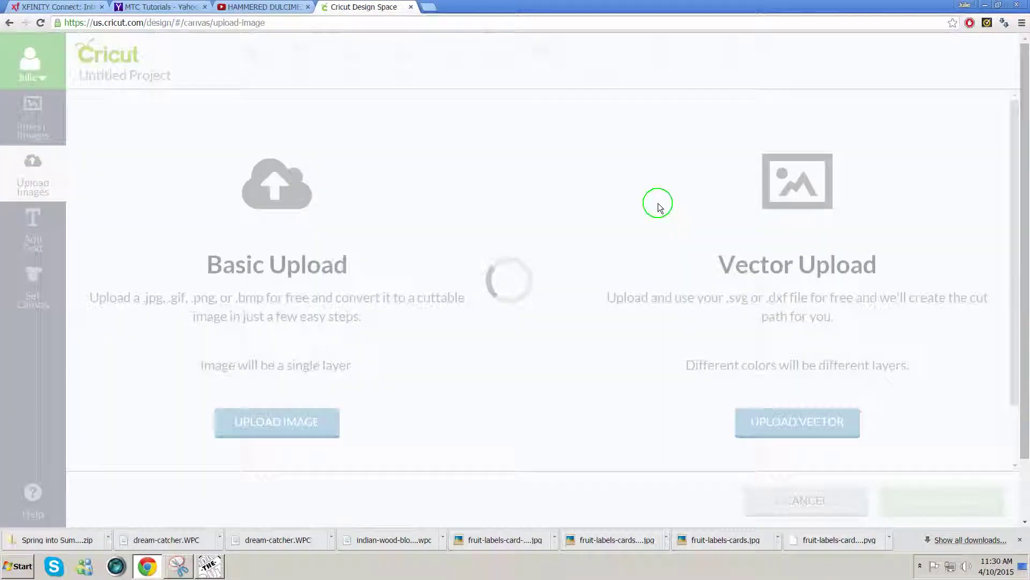
{"action": "left_click", "coordinate": [799, 422]}
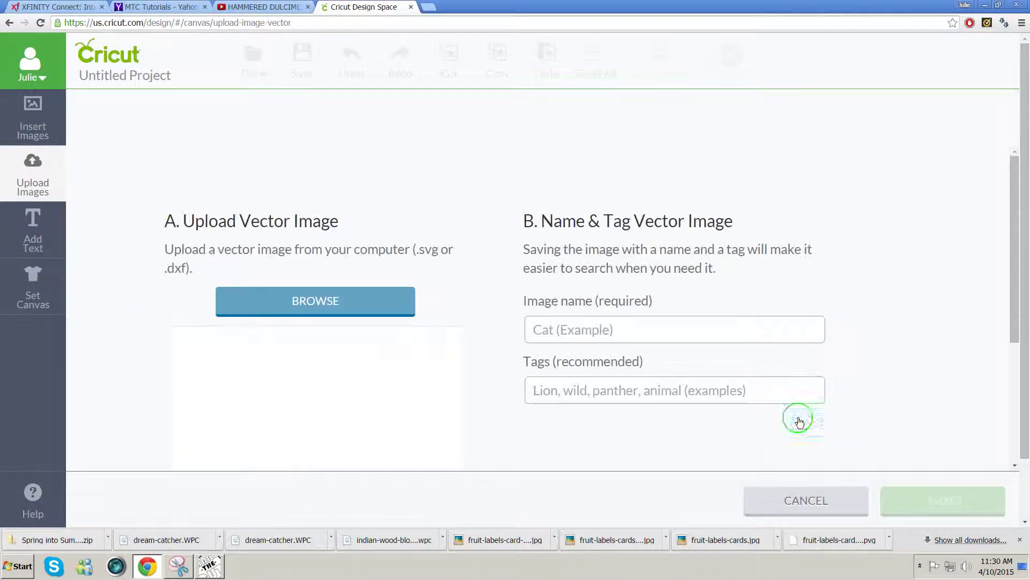
{"action": "left_click", "coordinate": [347, 307]}
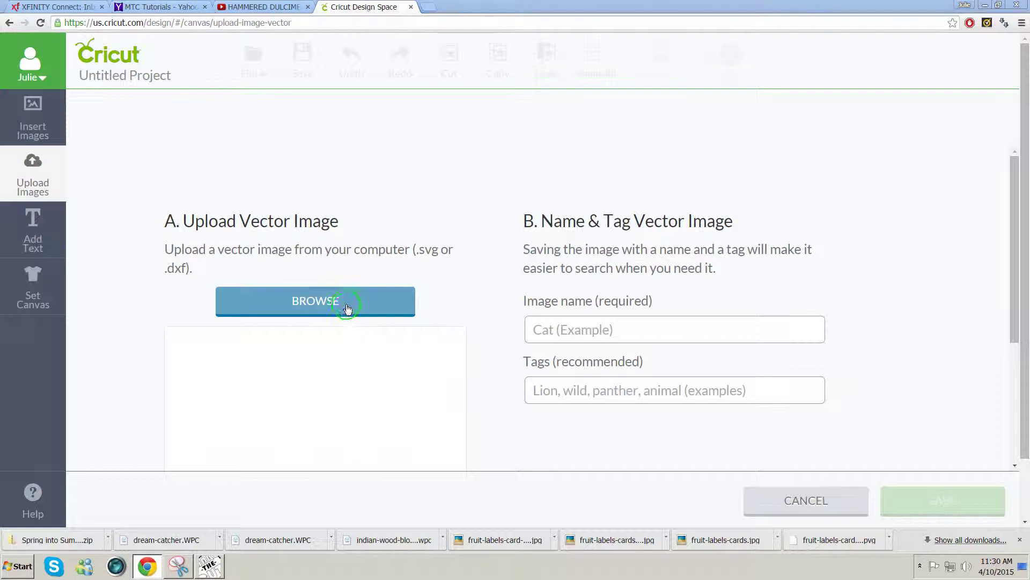
{"action": "left_click_drag", "start_coordinate": [438, 202], "coordinate": [437, 379]}
{"action": "left_click", "coordinate": [399, 277]}
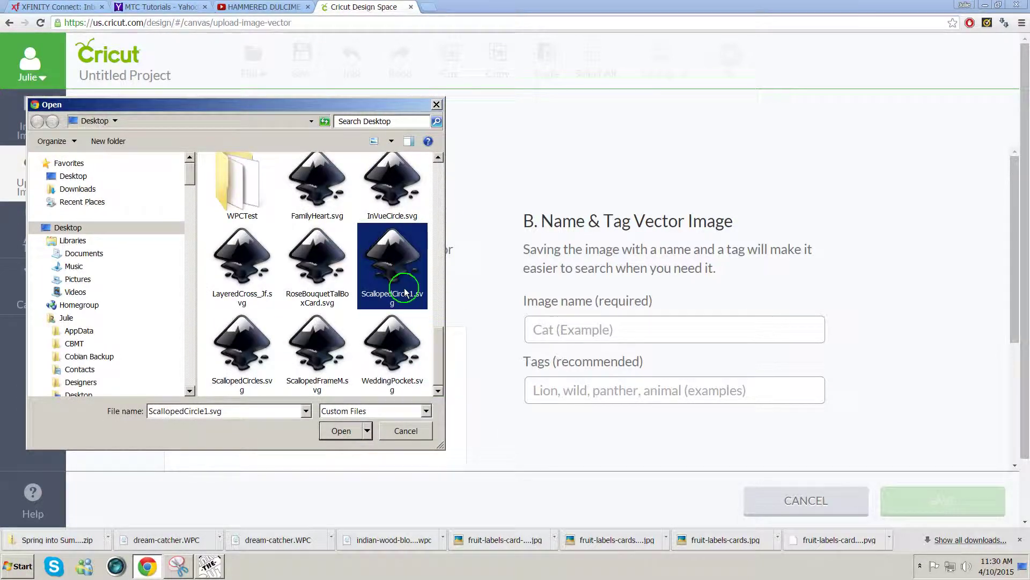
{"action": "left_click", "coordinate": [342, 429]}
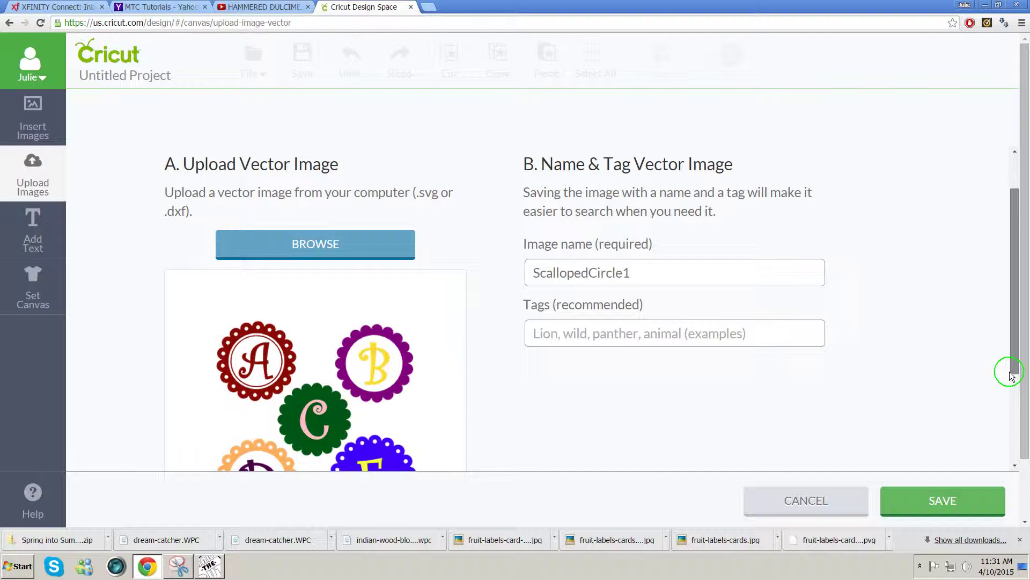
{"action": "scroll", "coordinate": [1005, 370], "scroll_direction": "down", "scroll_amount": 3}
{"action": "left_click", "coordinate": [940, 504]}
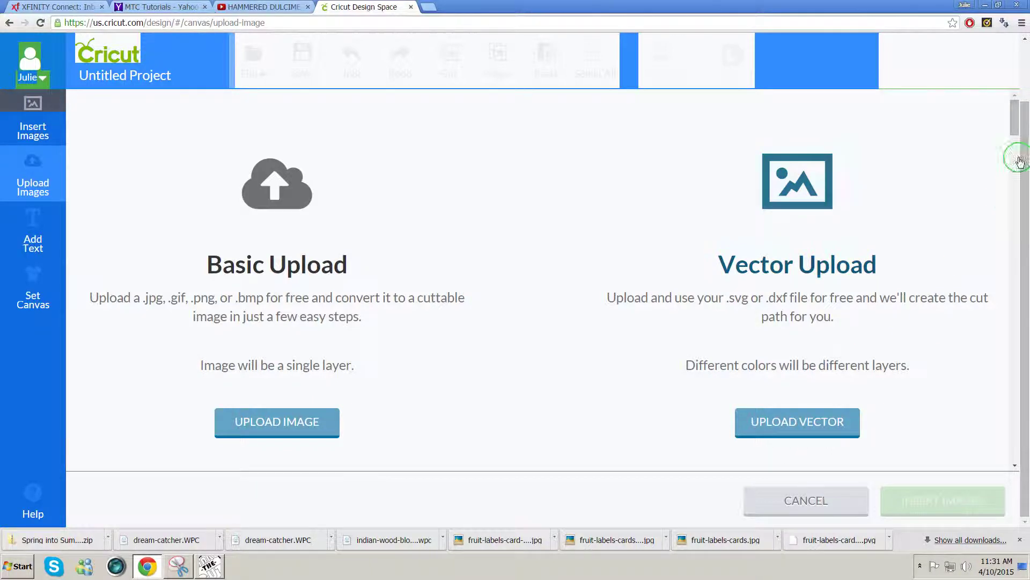
Insert the uploaded ABCDE circles image onto the canvas and move the group down and right.
{"action": "left_click_drag", "start_coordinate": [1014, 133], "coordinate": [1015, 160]}
{"action": "left_click", "coordinate": [182, 271]}
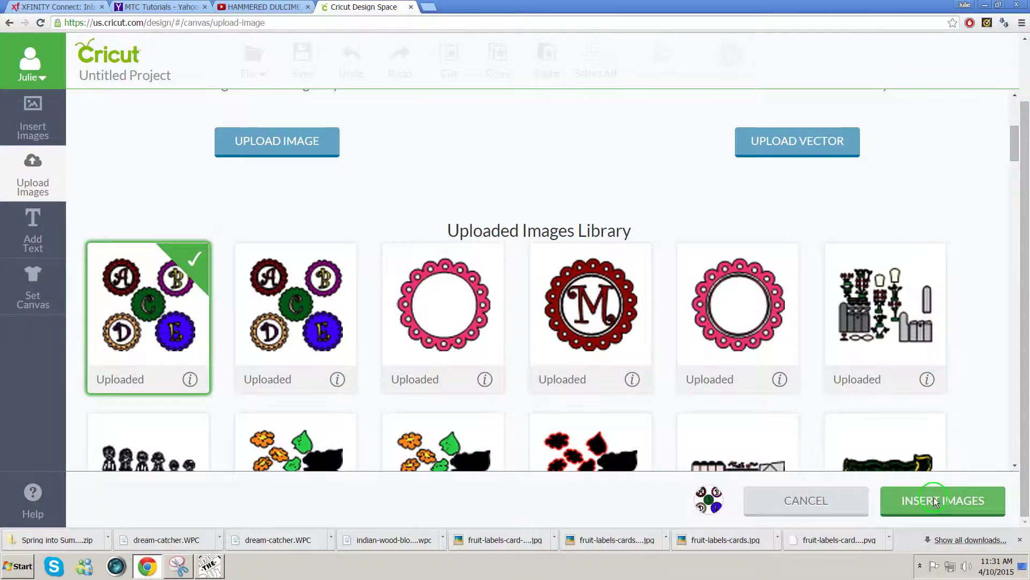
{"action": "left_click", "coordinate": [934, 497]}
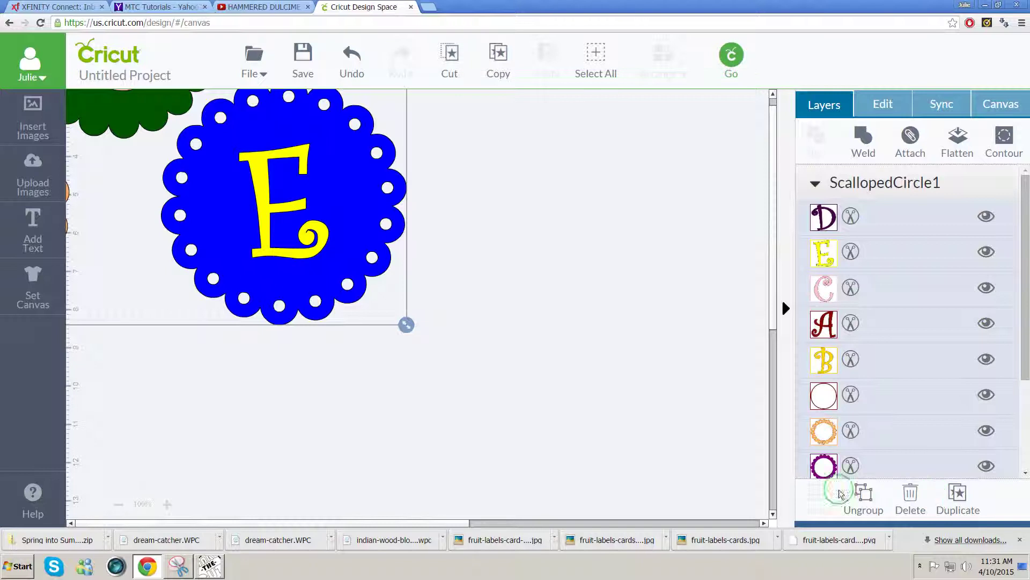
{"action": "left_click_drag", "start_coordinate": [326, 288], "coordinate": [569, 339]}
{"action": "left_click", "coordinate": [728, 328]}
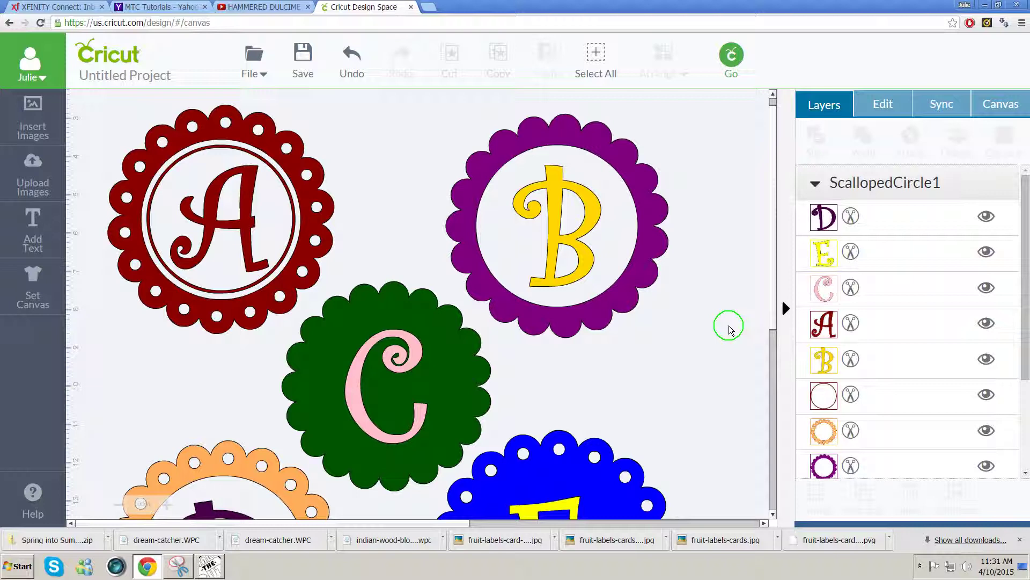
Ungroup the ScallopedCircle1 group into separate circle pieces.
{"action": "left_click_drag", "start_coordinate": [83, 96], "coordinate": [362, 347]}
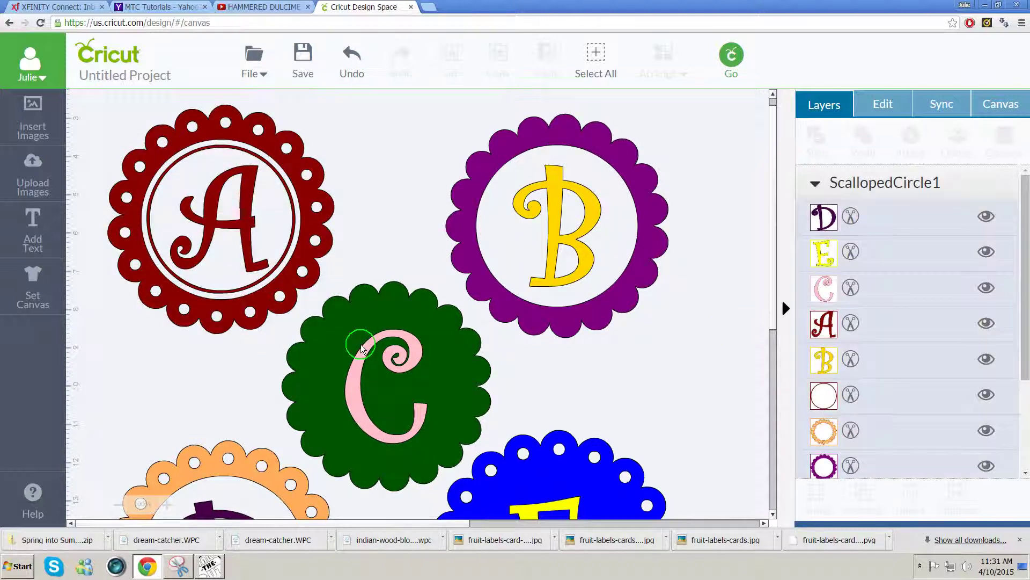
{"action": "left_click", "coordinate": [257, 307]}
{"action": "right_click", "coordinate": [364, 212]}
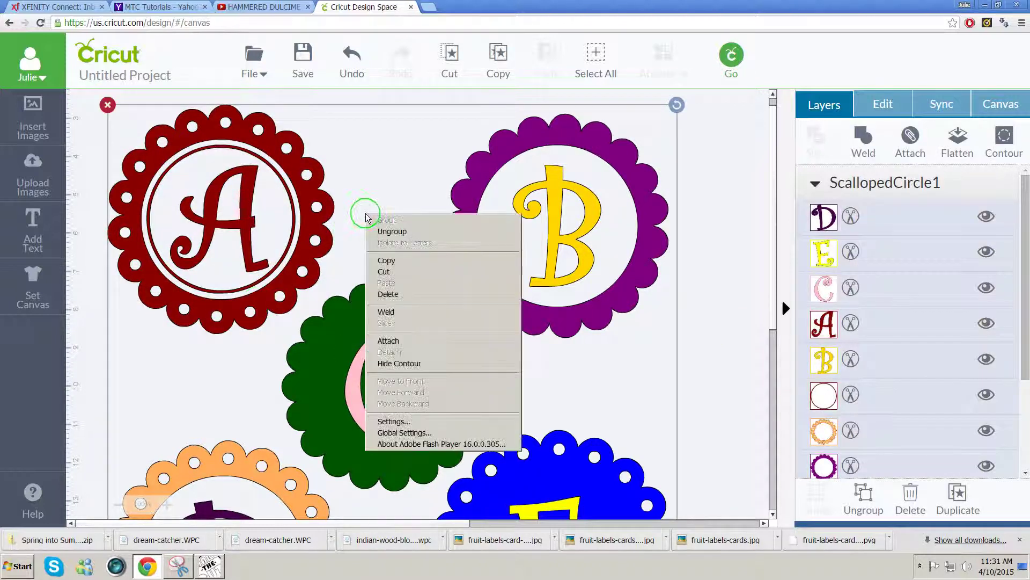
{"action": "left_click", "coordinate": [386, 230]}
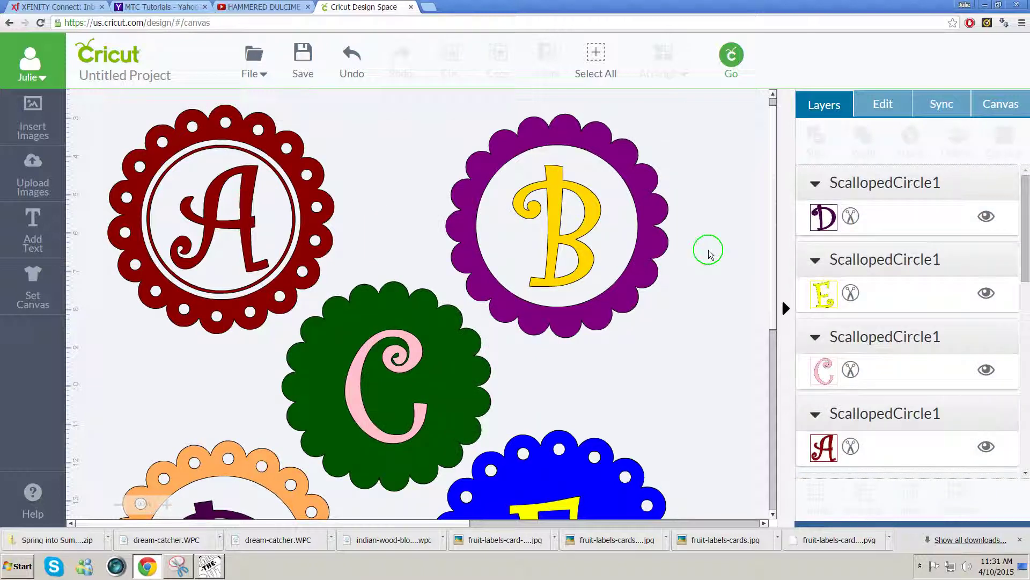
Attach the red A letter and its two frame circles, confirming they move as one.
{"action": "left_click", "coordinate": [90, 102]}
{"action": "left_click_drag", "start_coordinate": [90, 101], "coordinate": [350, 348]}
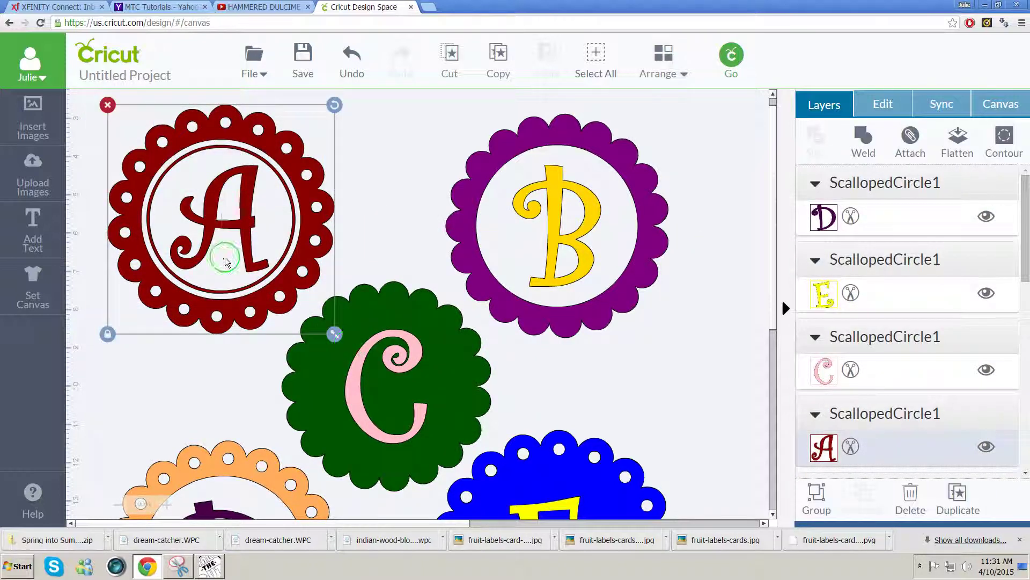
{"action": "left_click", "coordinate": [216, 233]}
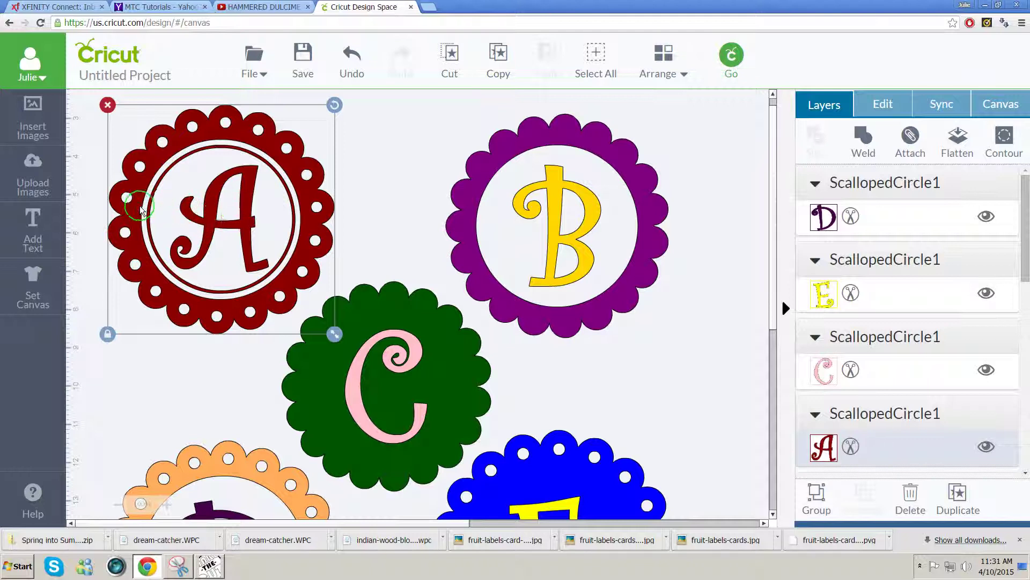
{"action": "right_click", "coordinate": [216, 214]}
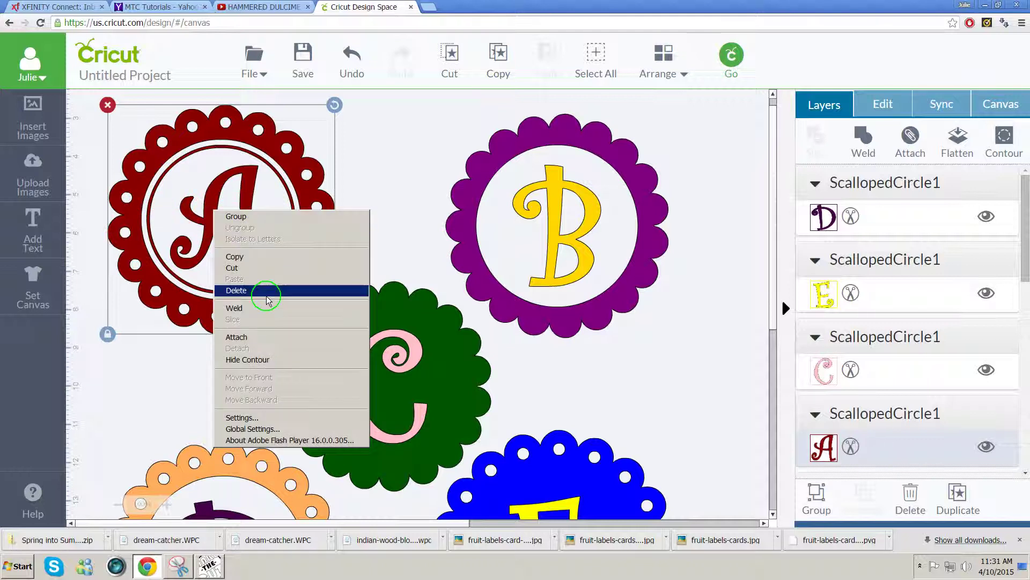
{"action": "left_click", "coordinate": [257, 337]}
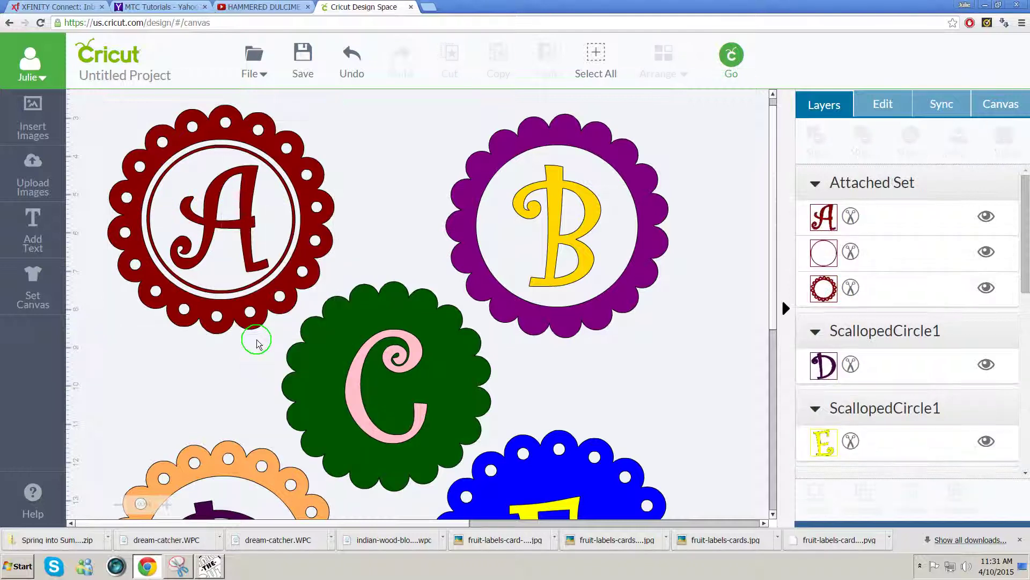
{"action": "mouse_move", "coordinate": [310, 239]}
{"action": "left_mouse_down"}
{"action": "mouse_move", "coordinate": [532, 268]}
{"action": "mouse_move", "coordinate": [293, 240]}
{"action": "left_mouse_up"}
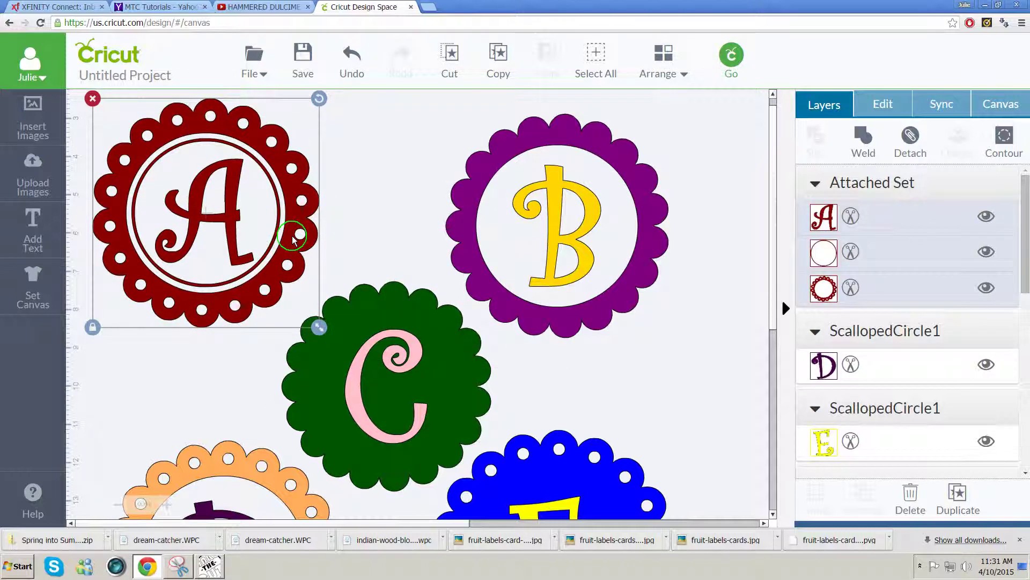
Move the yellow B letter out of its circle, then place it back inside.
{"action": "left_click", "coordinate": [554, 261]}
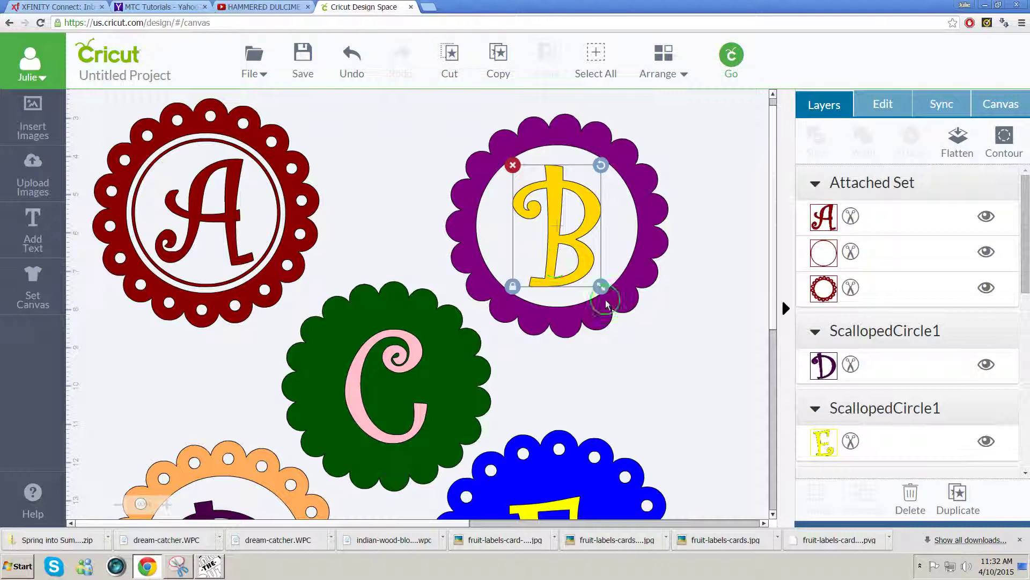
{"action": "mouse_move", "coordinate": [578, 278]}
{"action": "left_mouse_down"}
{"action": "mouse_move", "coordinate": [717, 404]}
{"action": "mouse_move", "coordinate": [578, 274]}
{"action": "left_mouse_up"}
{"action": "left_click", "coordinate": [815, 405]}
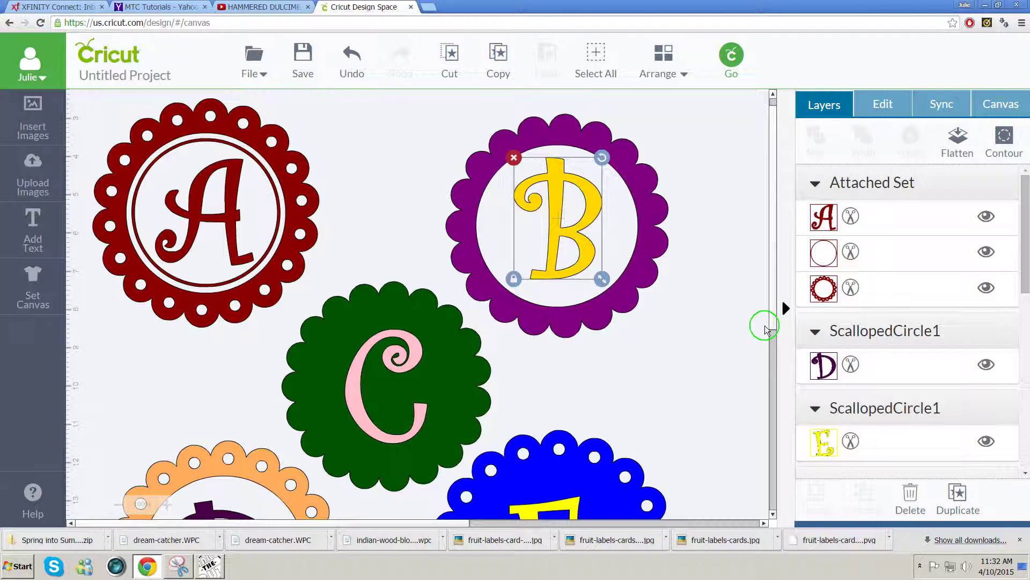
{"action": "scroll", "coordinate": [771, 324], "scroll_direction": "down", "scroll_amount": 5}
{"action": "scroll", "coordinate": [768, 343], "scroll_direction": "up", "scroll_amount": 4}
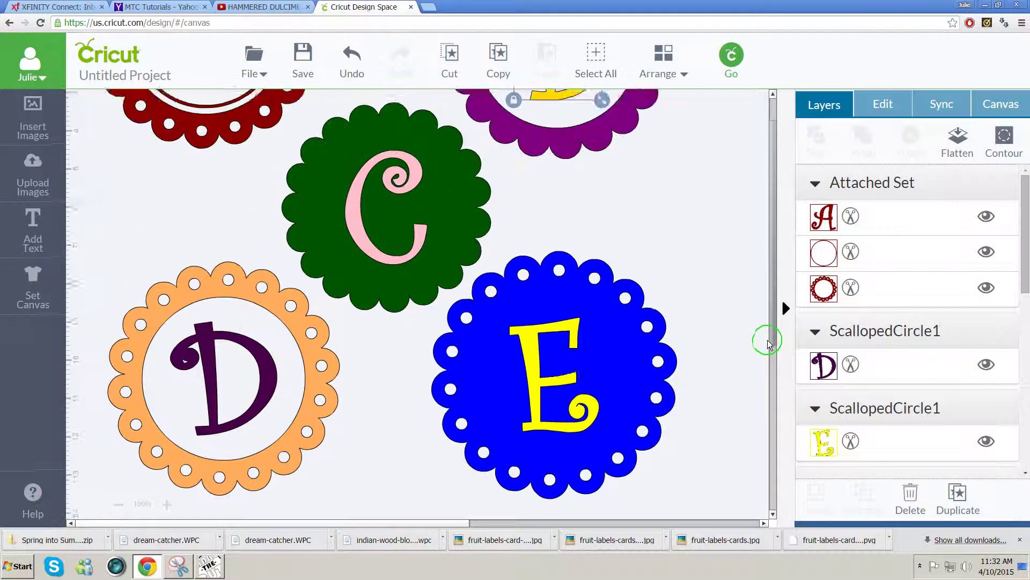
{"action": "scroll", "coordinate": [772, 327], "scroll_direction": "up", "scroll_amount": 2}
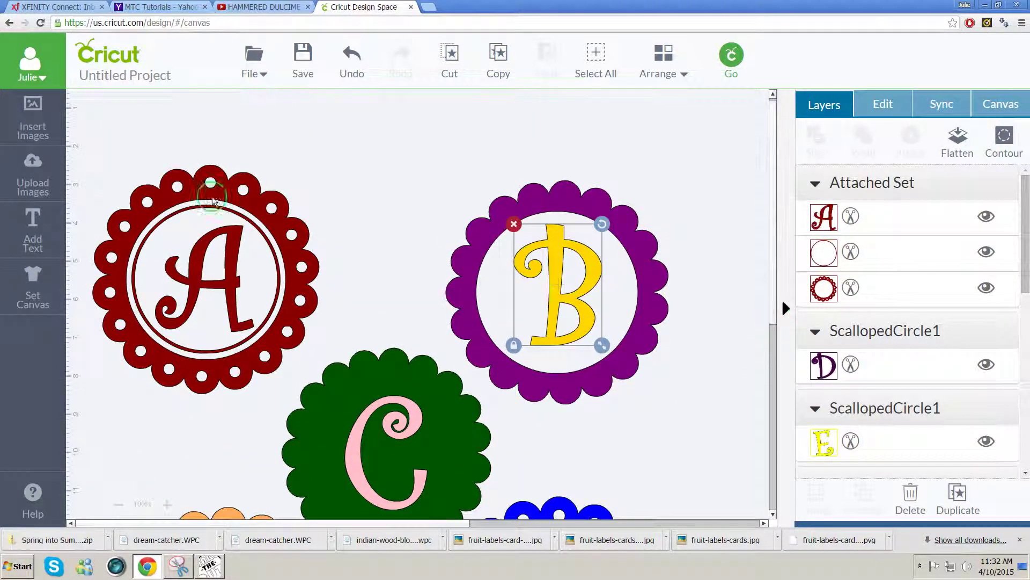
{"action": "left_click", "coordinate": [198, 188]}
{"action": "left_click", "coordinate": [269, 199]}
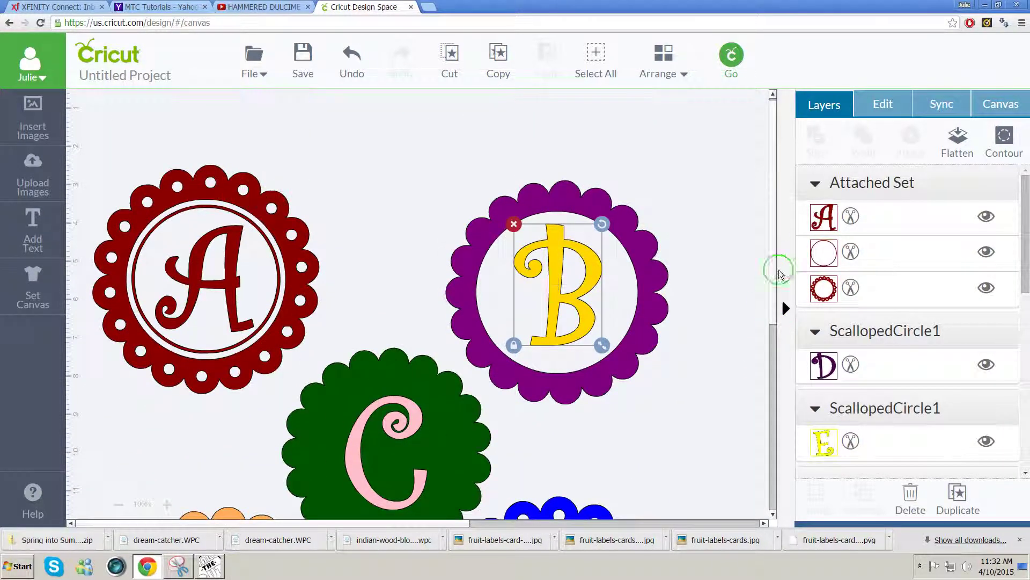
{"action": "mouse_move", "coordinate": [768, 304]}
{"action": "left_mouse_down"}
{"action": "mouse_move", "coordinate": [770, 327]}
{"action": "mouse_move", "coordinate": [773, 308]}
{"action": "mouse_move", "coordinate": [774, 317]}
{"action": "left_mouse_up"}
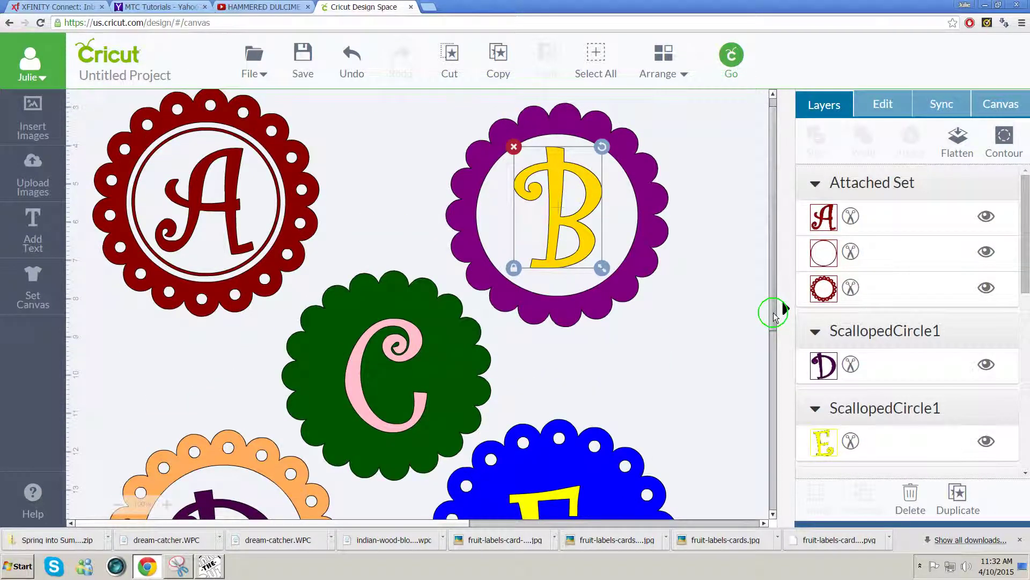
{"action": "left_click", "coordinate": [976, 562]}
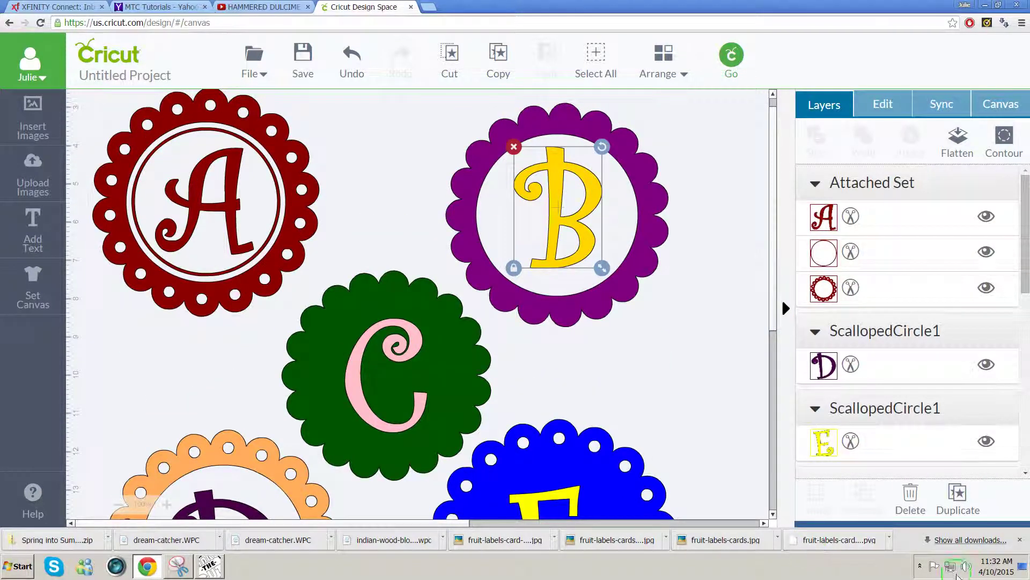